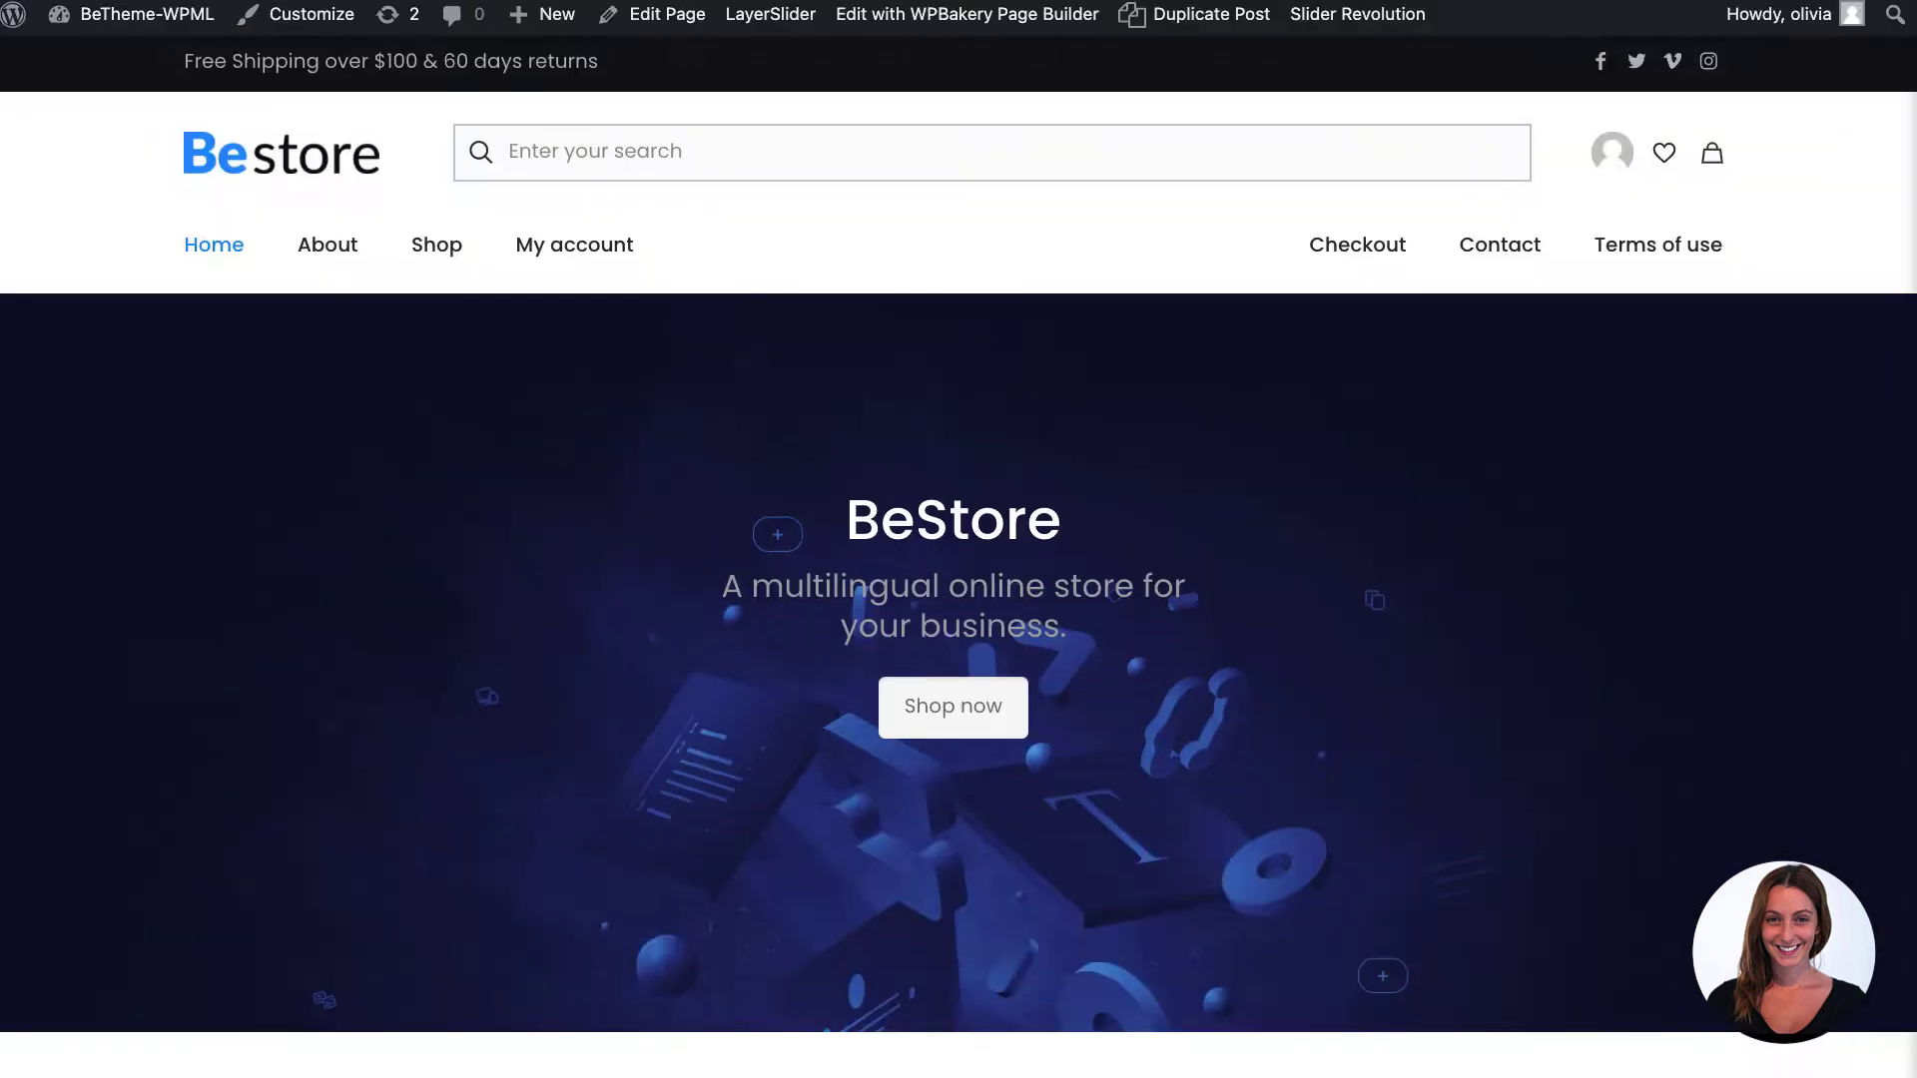
Step: Scroll down through the BeTheme store home page
scroll(959, 599, "down", 10)
scroll(959, 599, "down", 10)
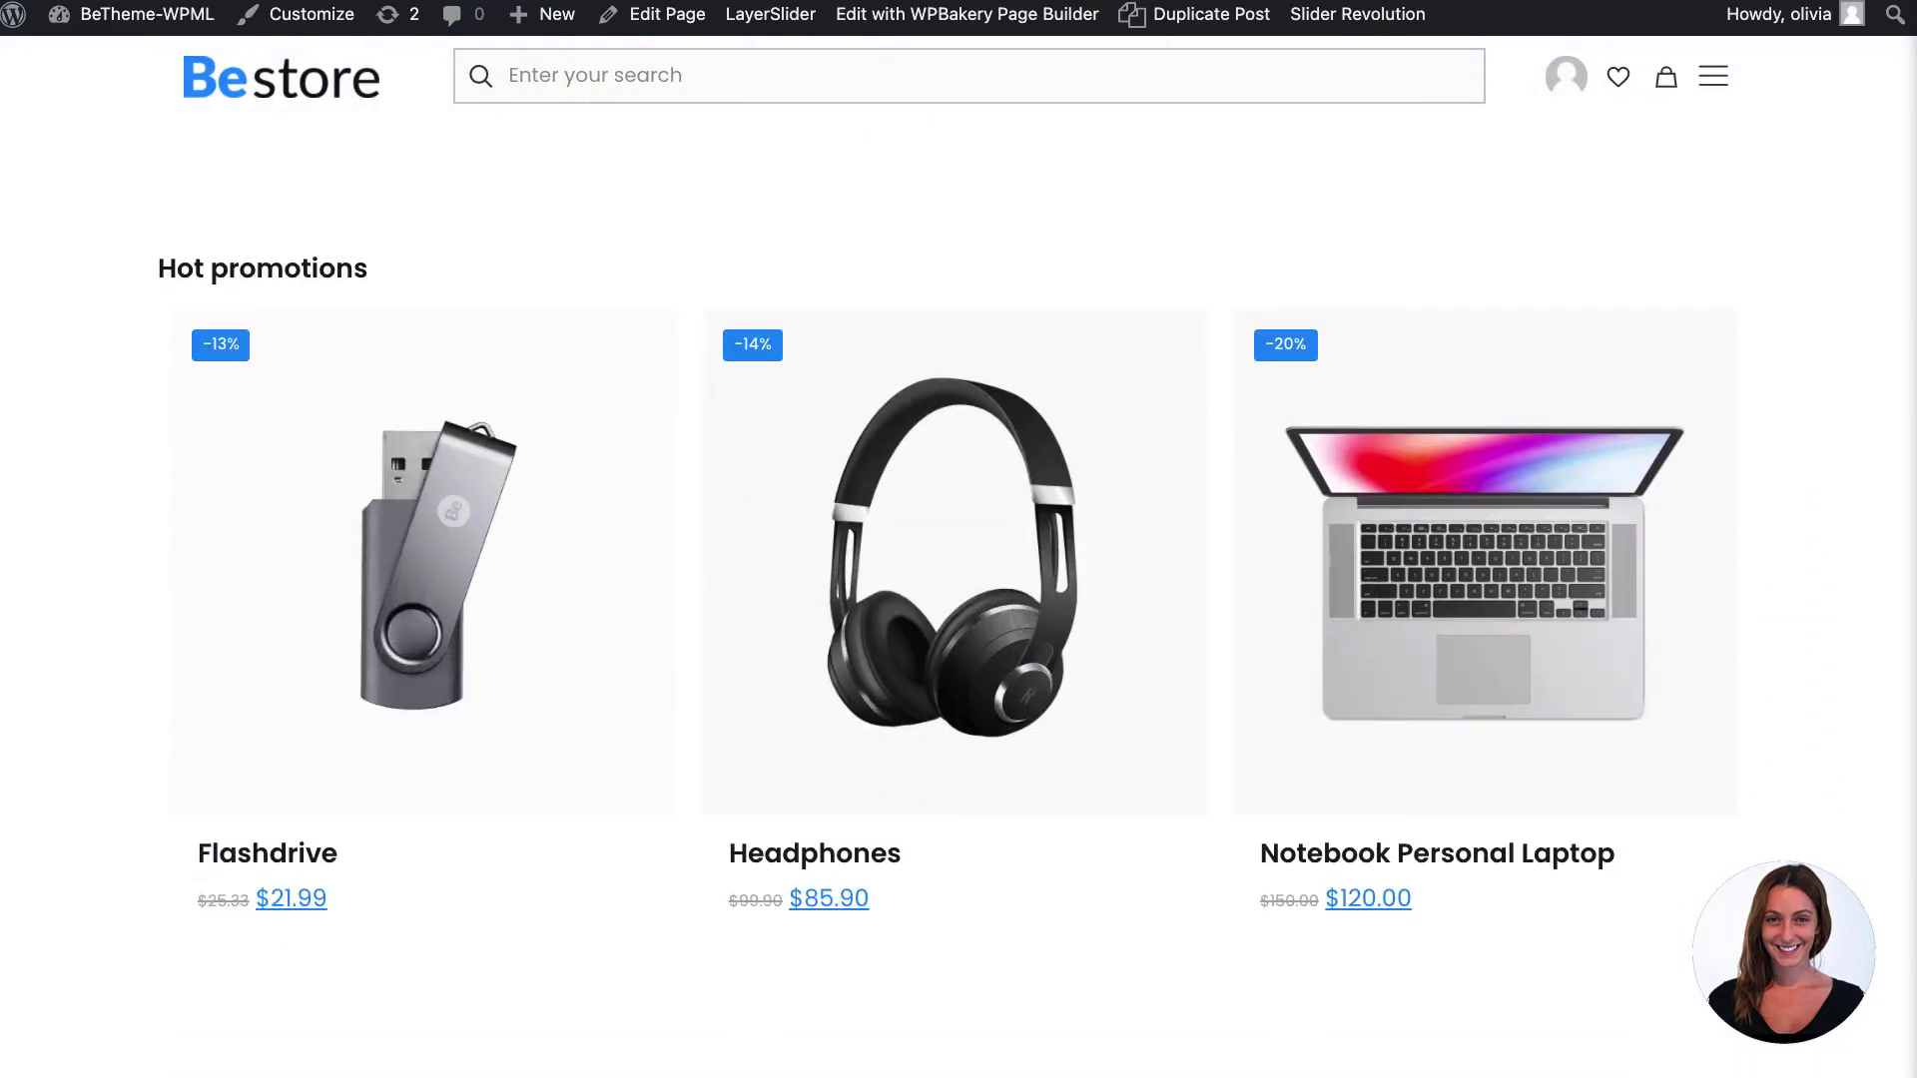
scroll(958, 599, "down", 10)
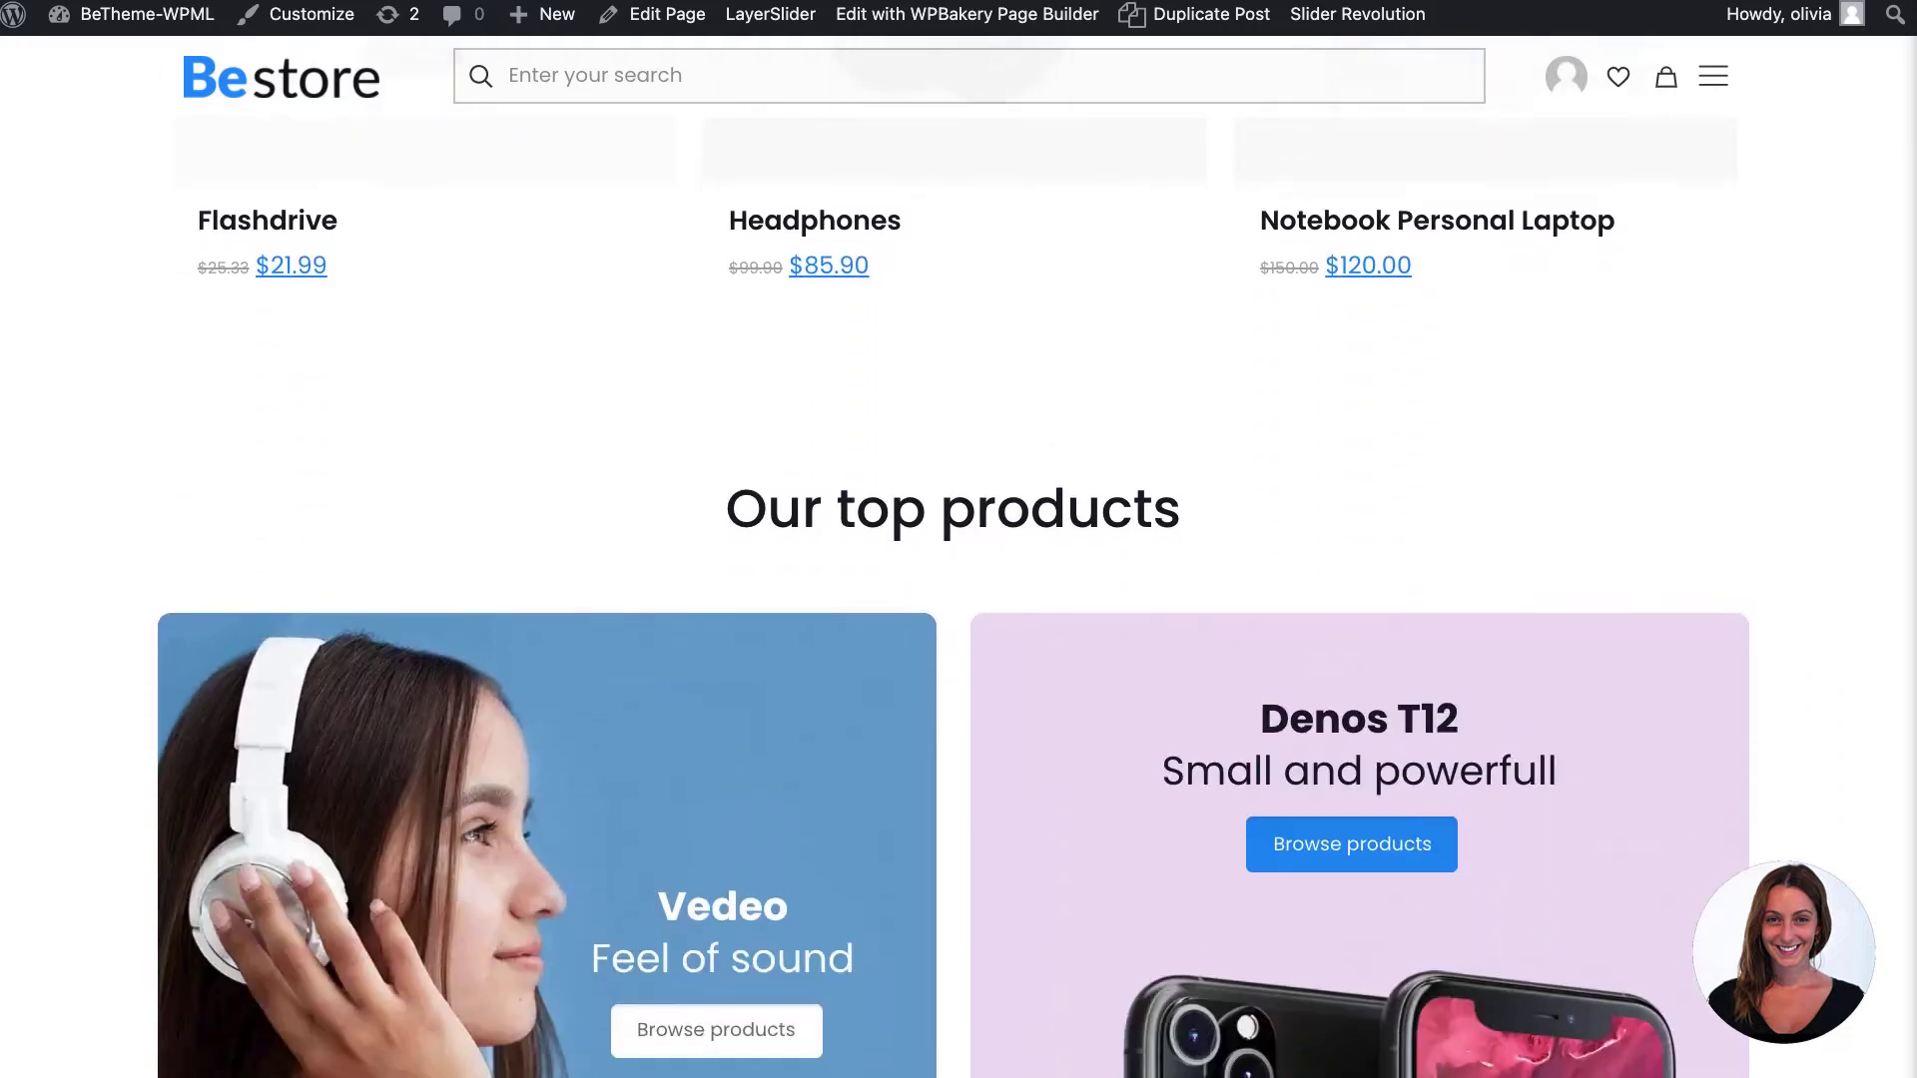
scroll(959, 599, "down", 15)
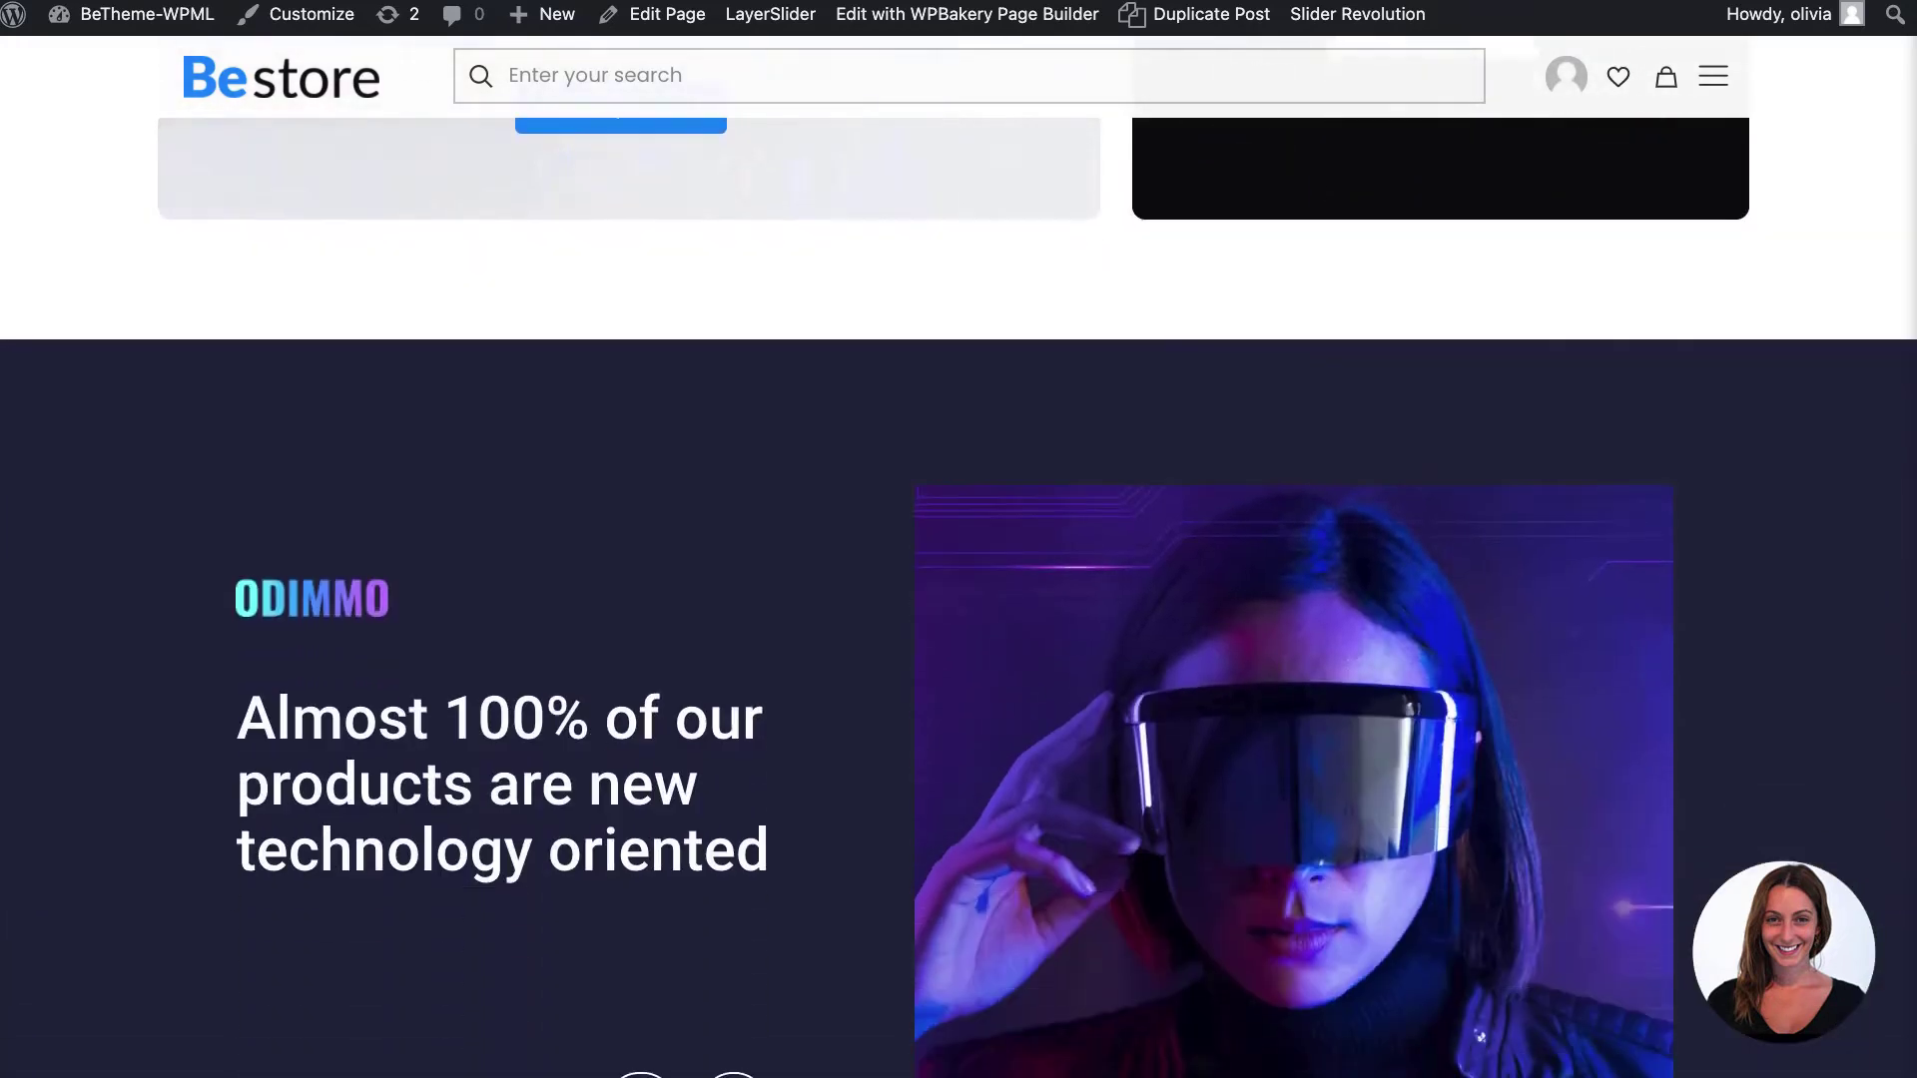
scroll(958, 599, "down", 5)
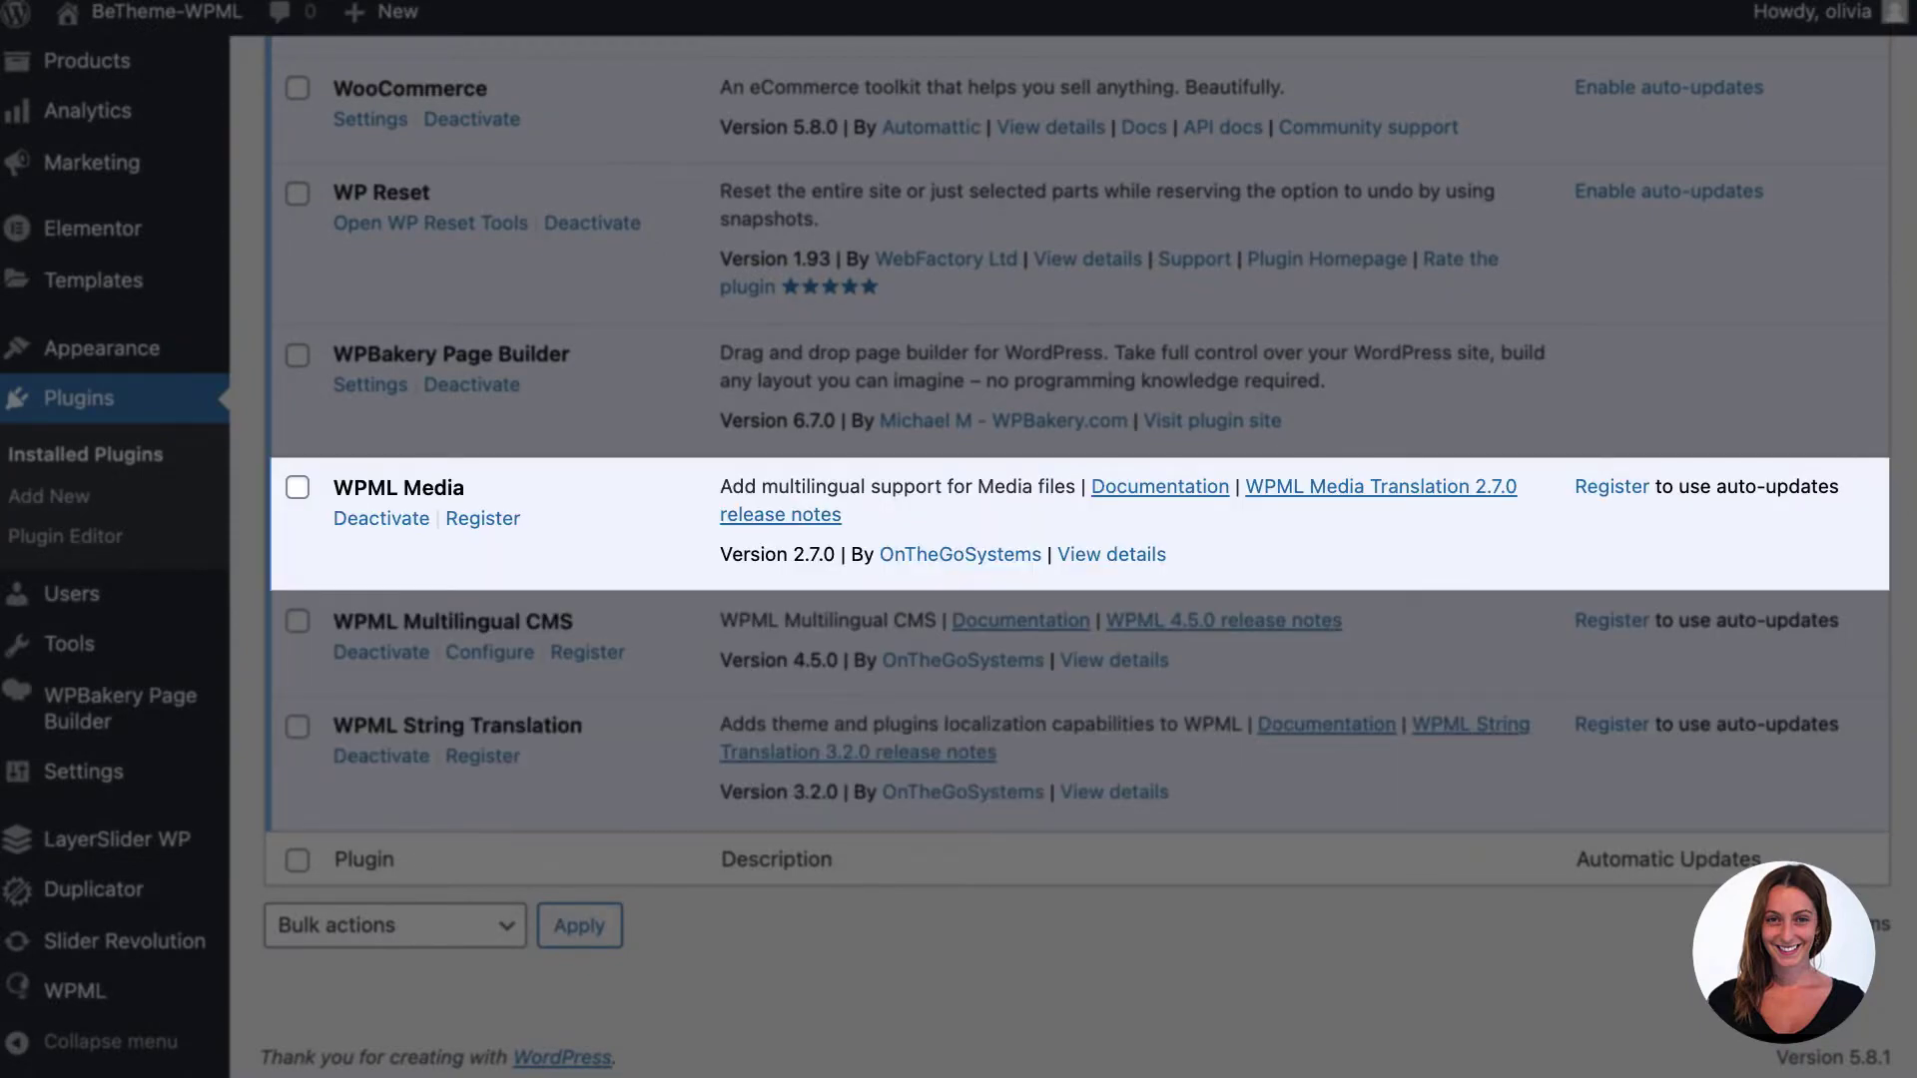
Step: Start WPML configuration with English as default and French added as the translation language
scroll(959, 559, "up", 15)
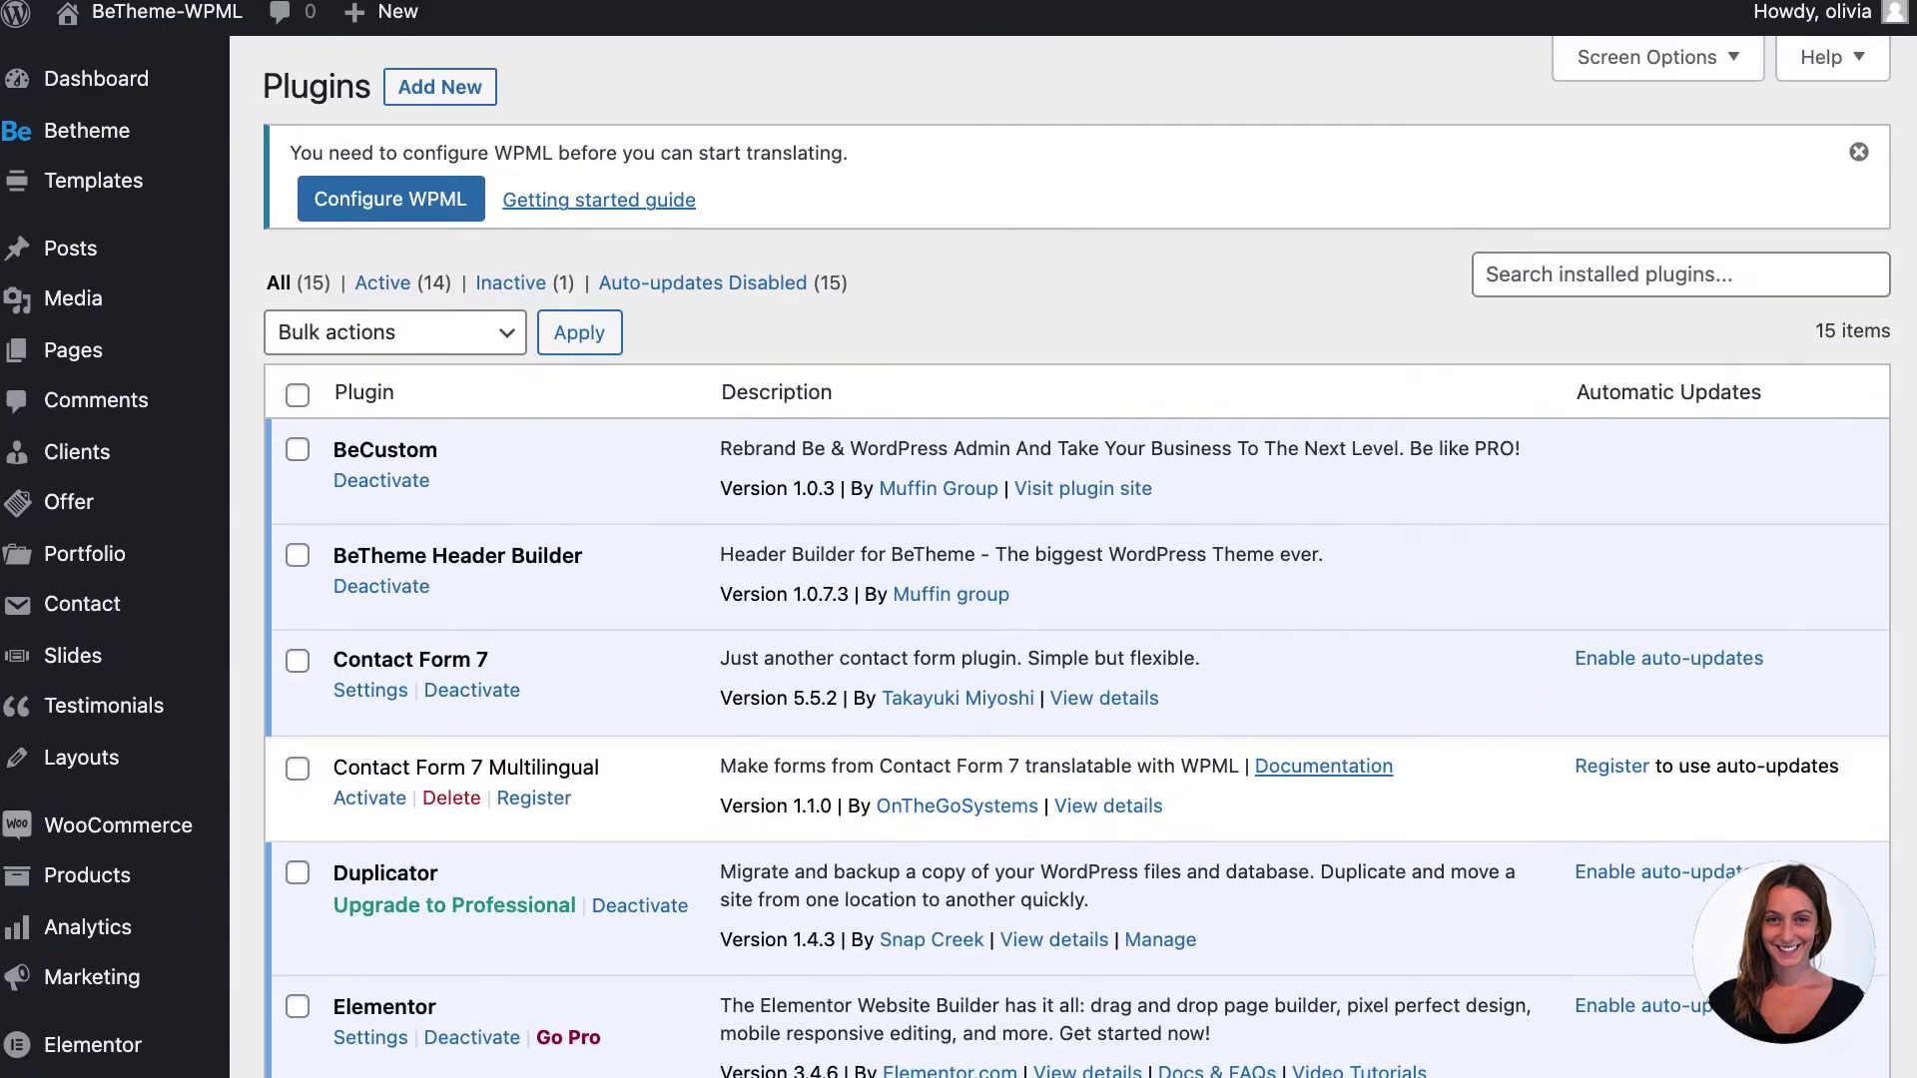
left_click(347, 197)
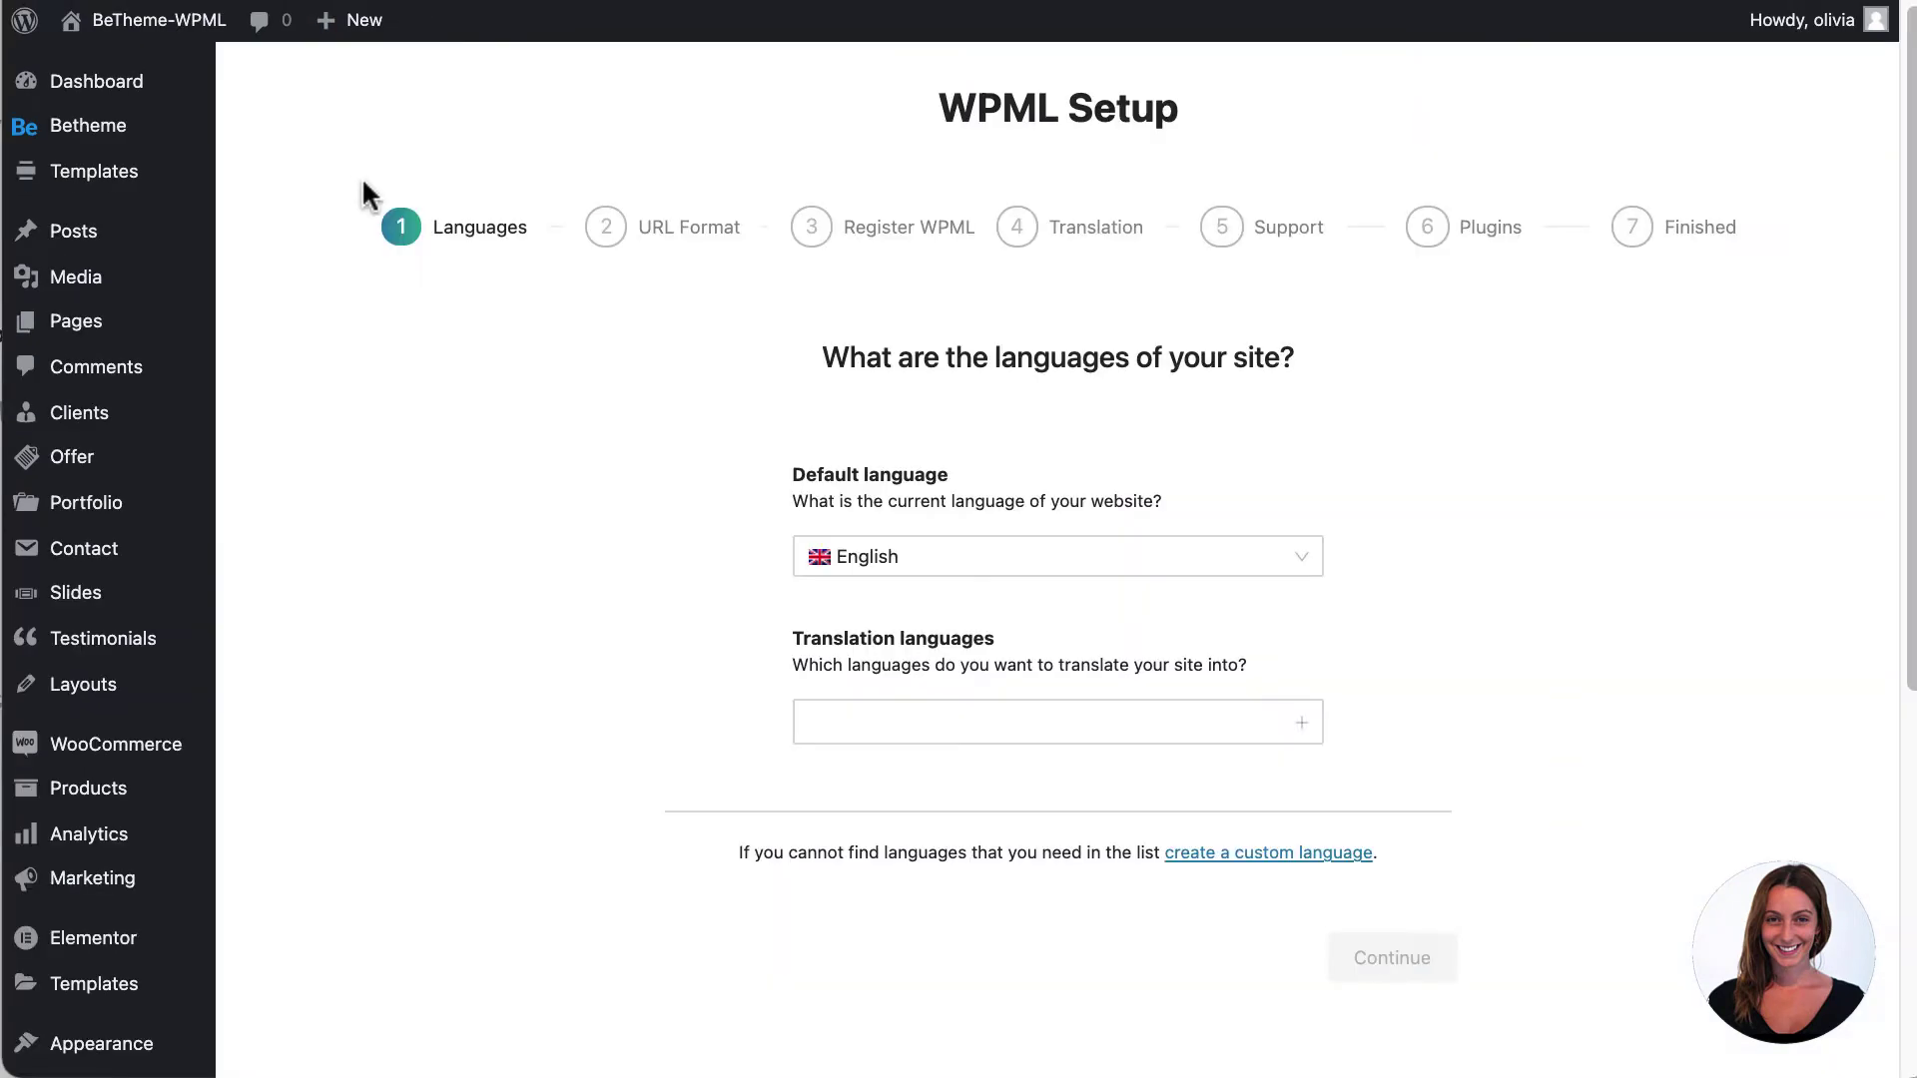
left_click(877, 717)
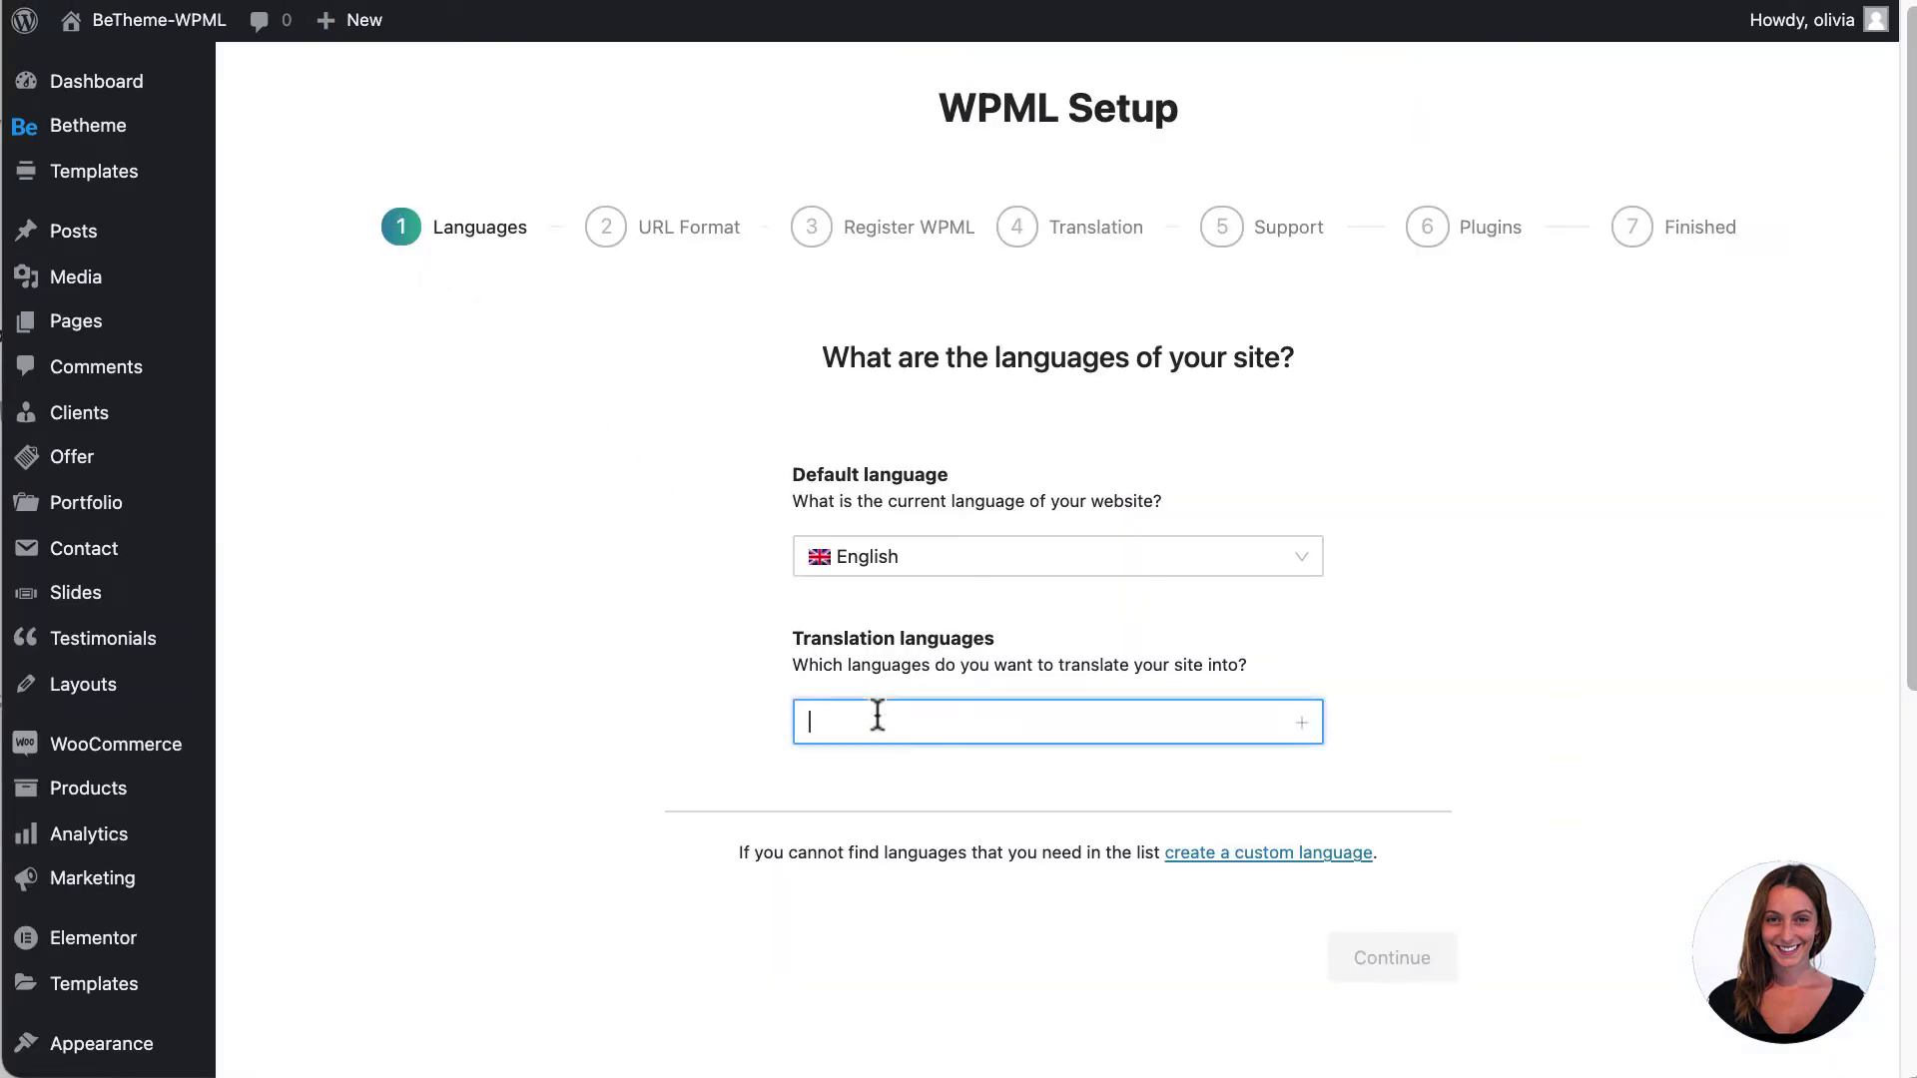
type("French")
left_click(867, 775)
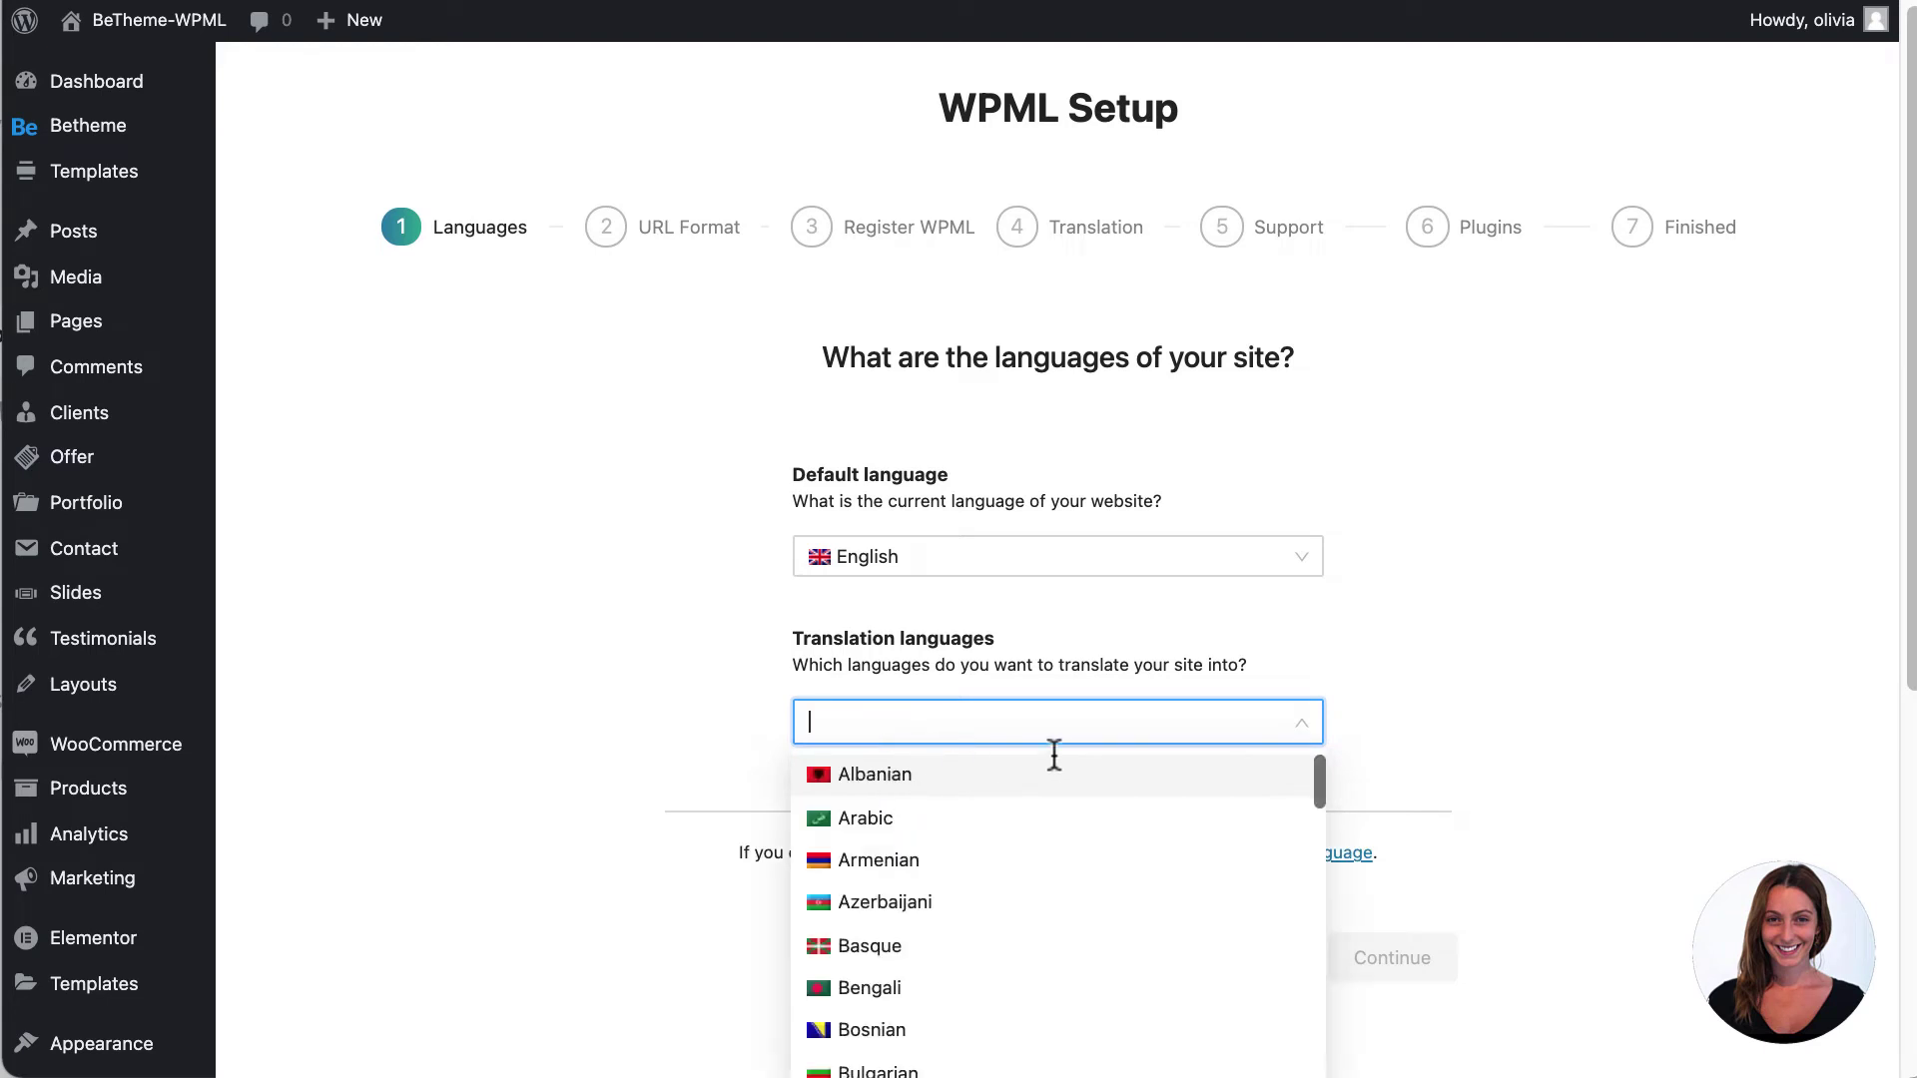
left_click(1407, 720)
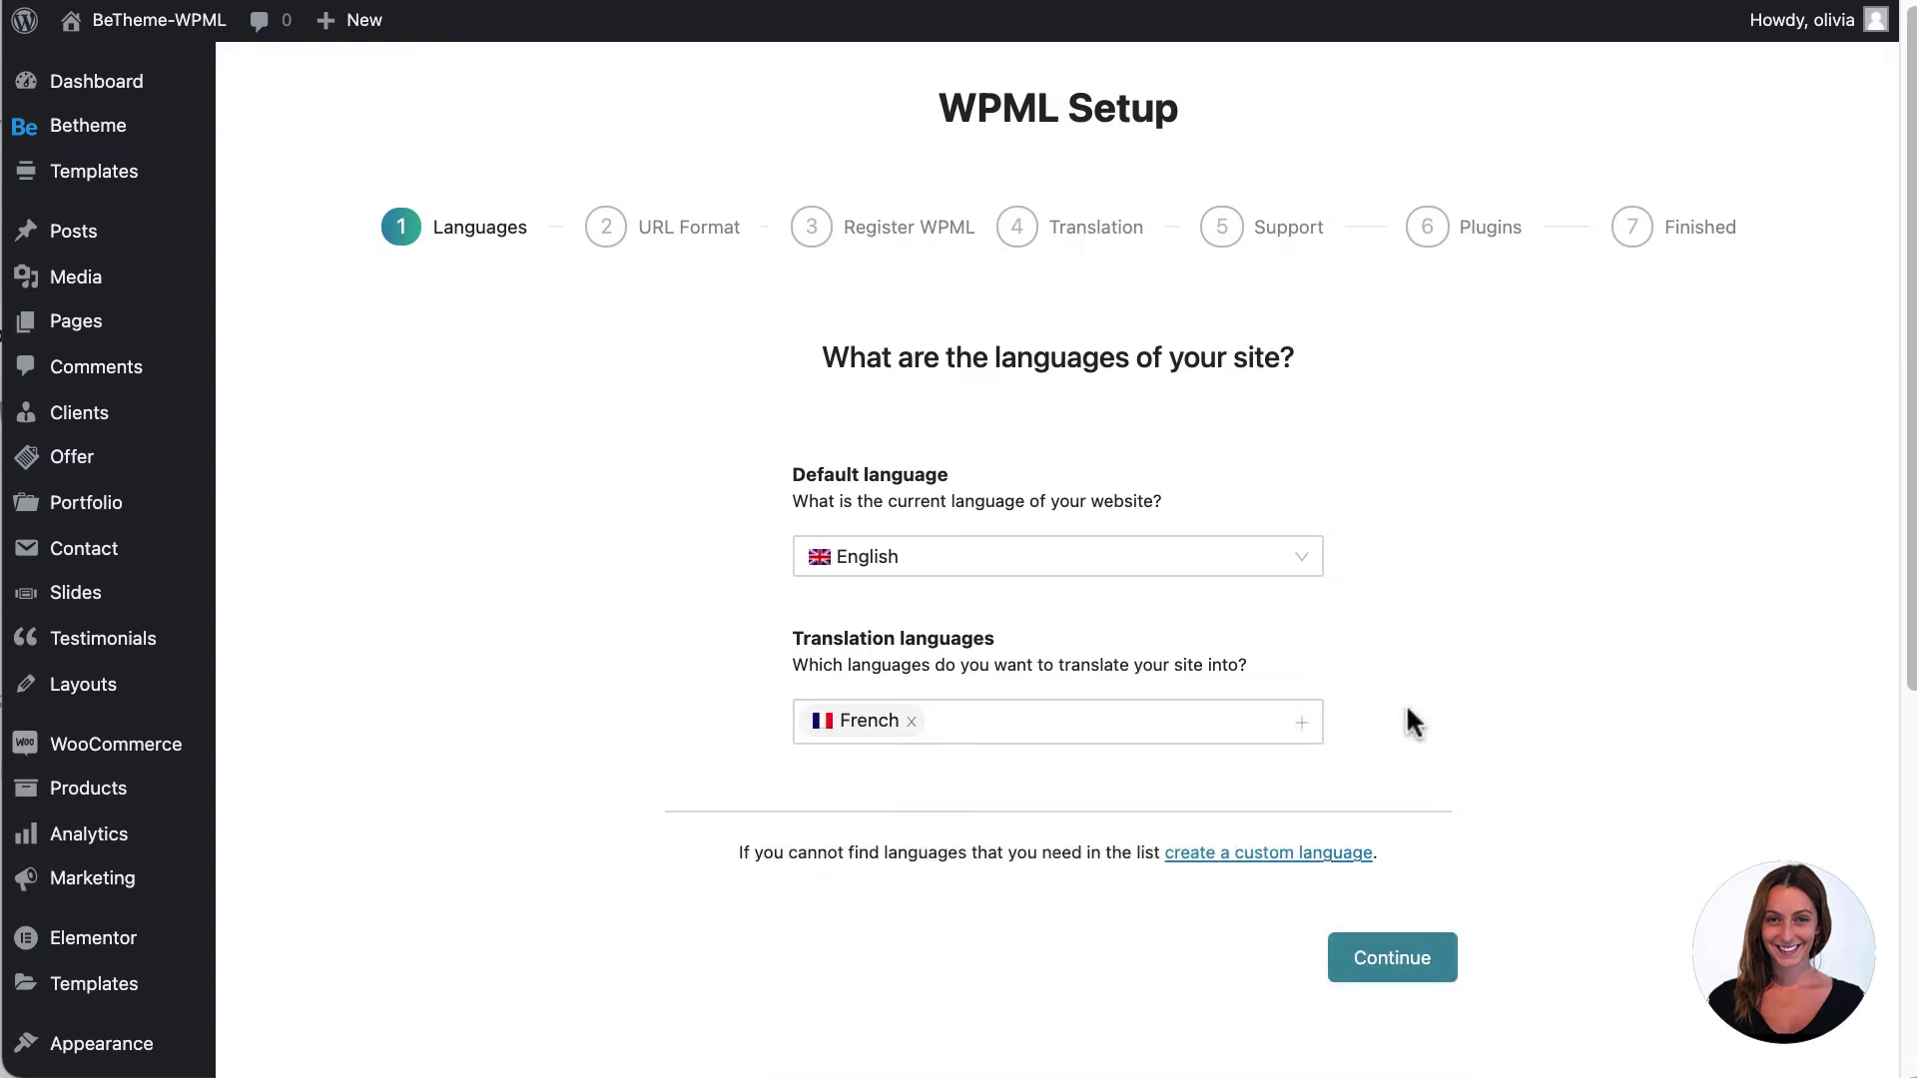
left_click(1398, 956)
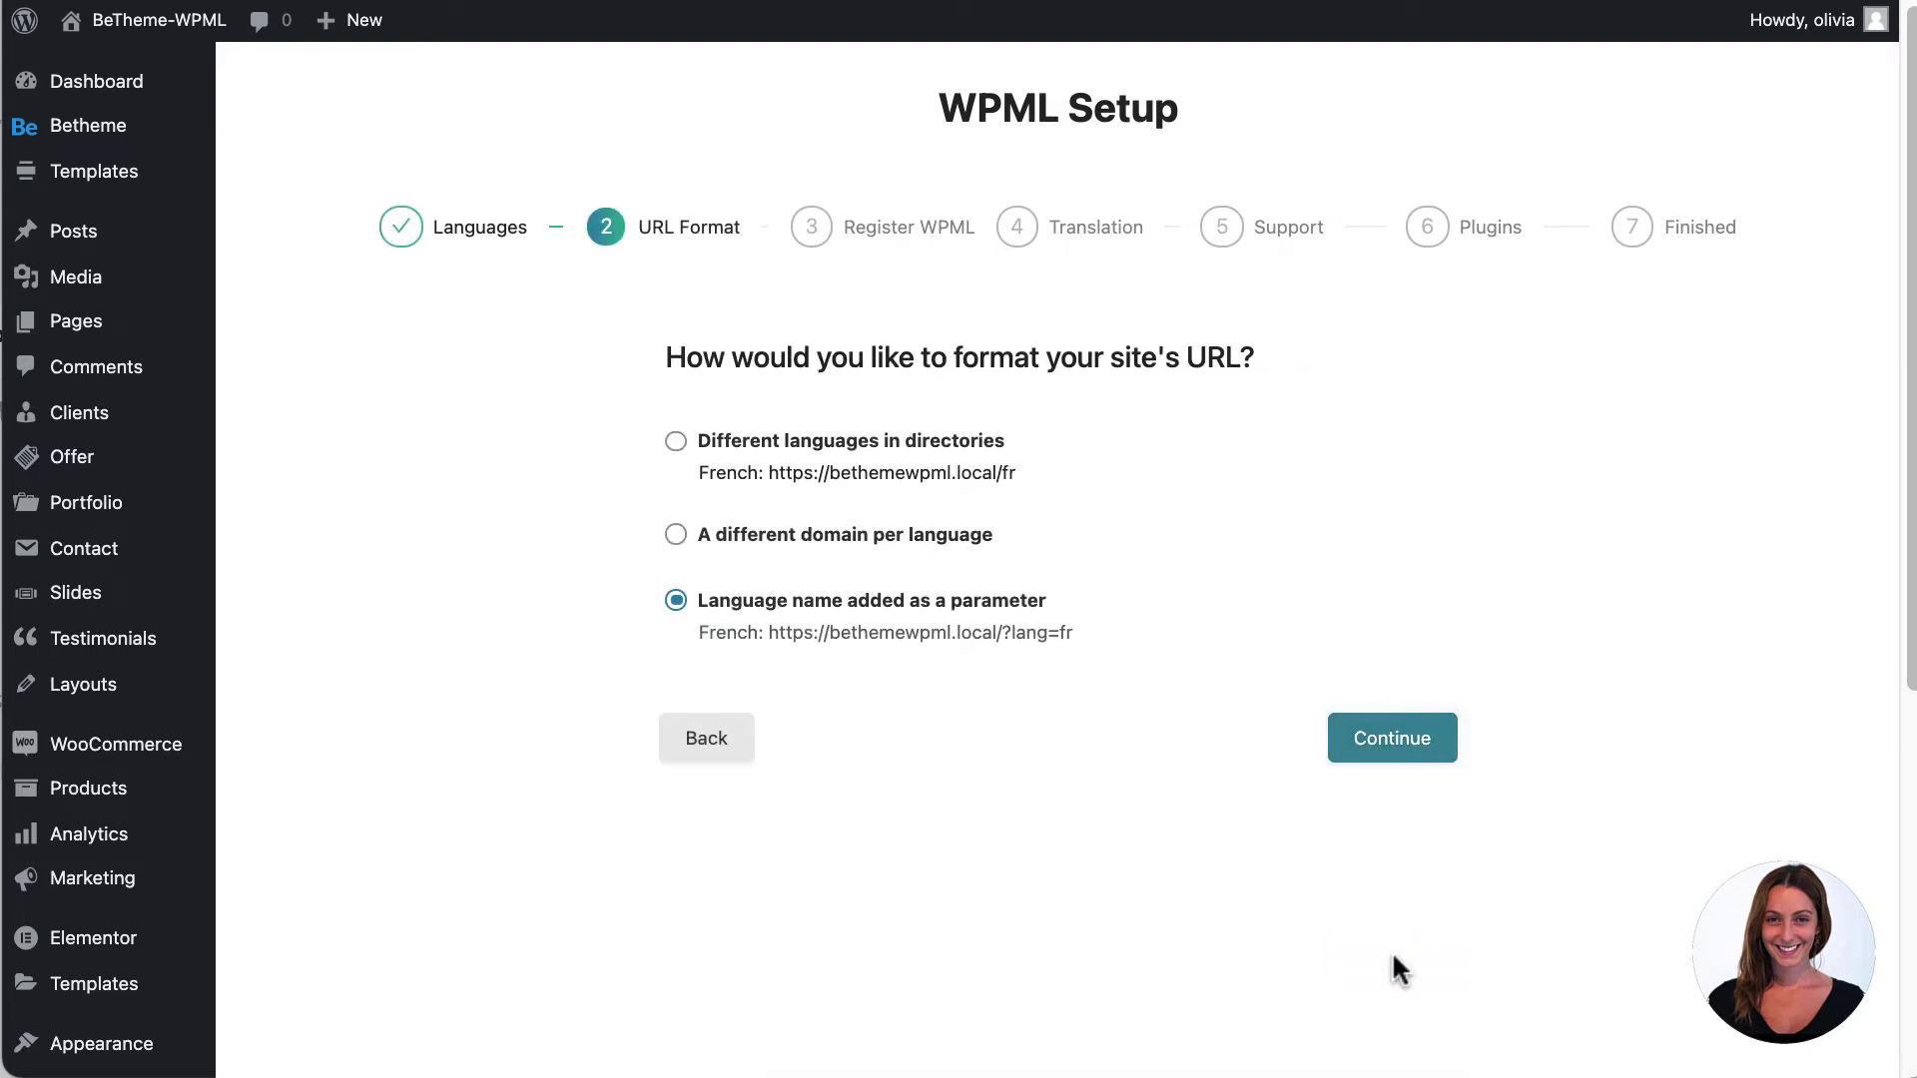
Step: Keep the language-parameter URL format, then create and paste a new WPML site key
left_click(1388, 744)
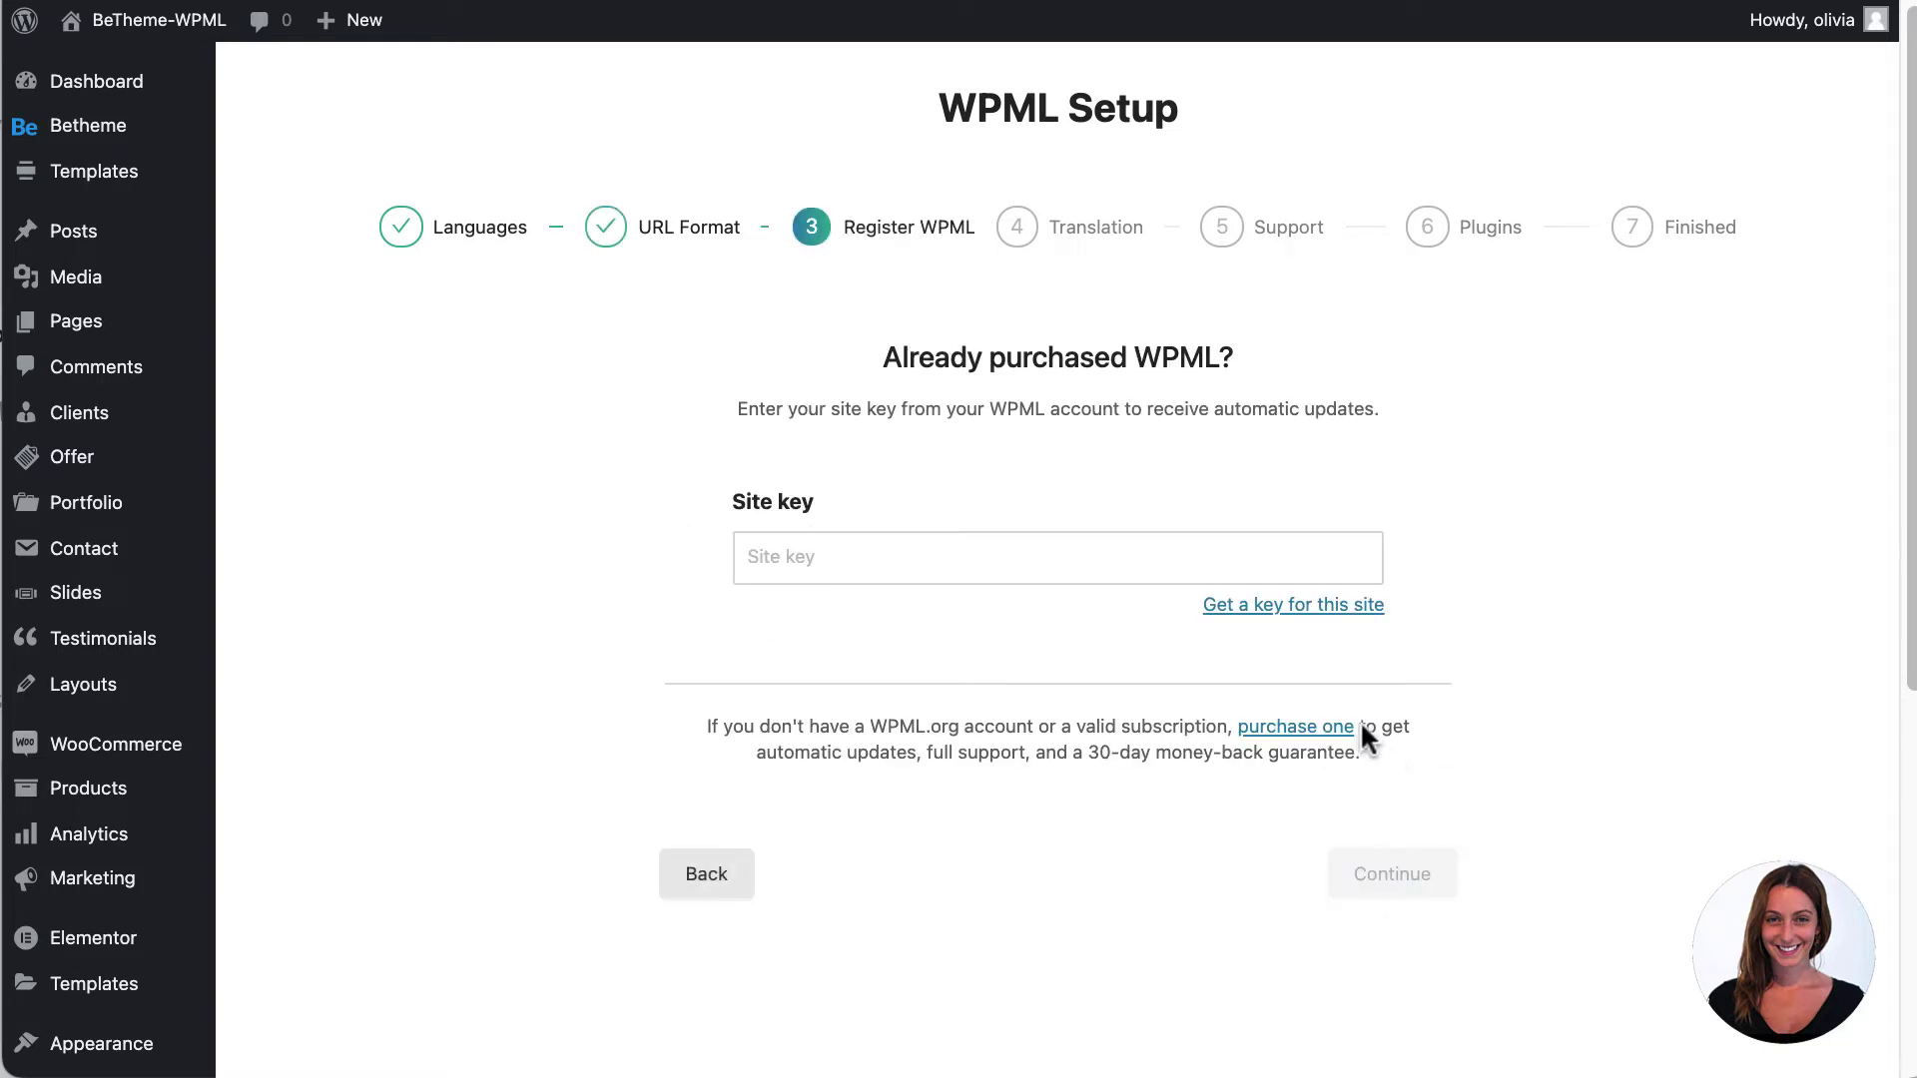
left_click(1296, 619)
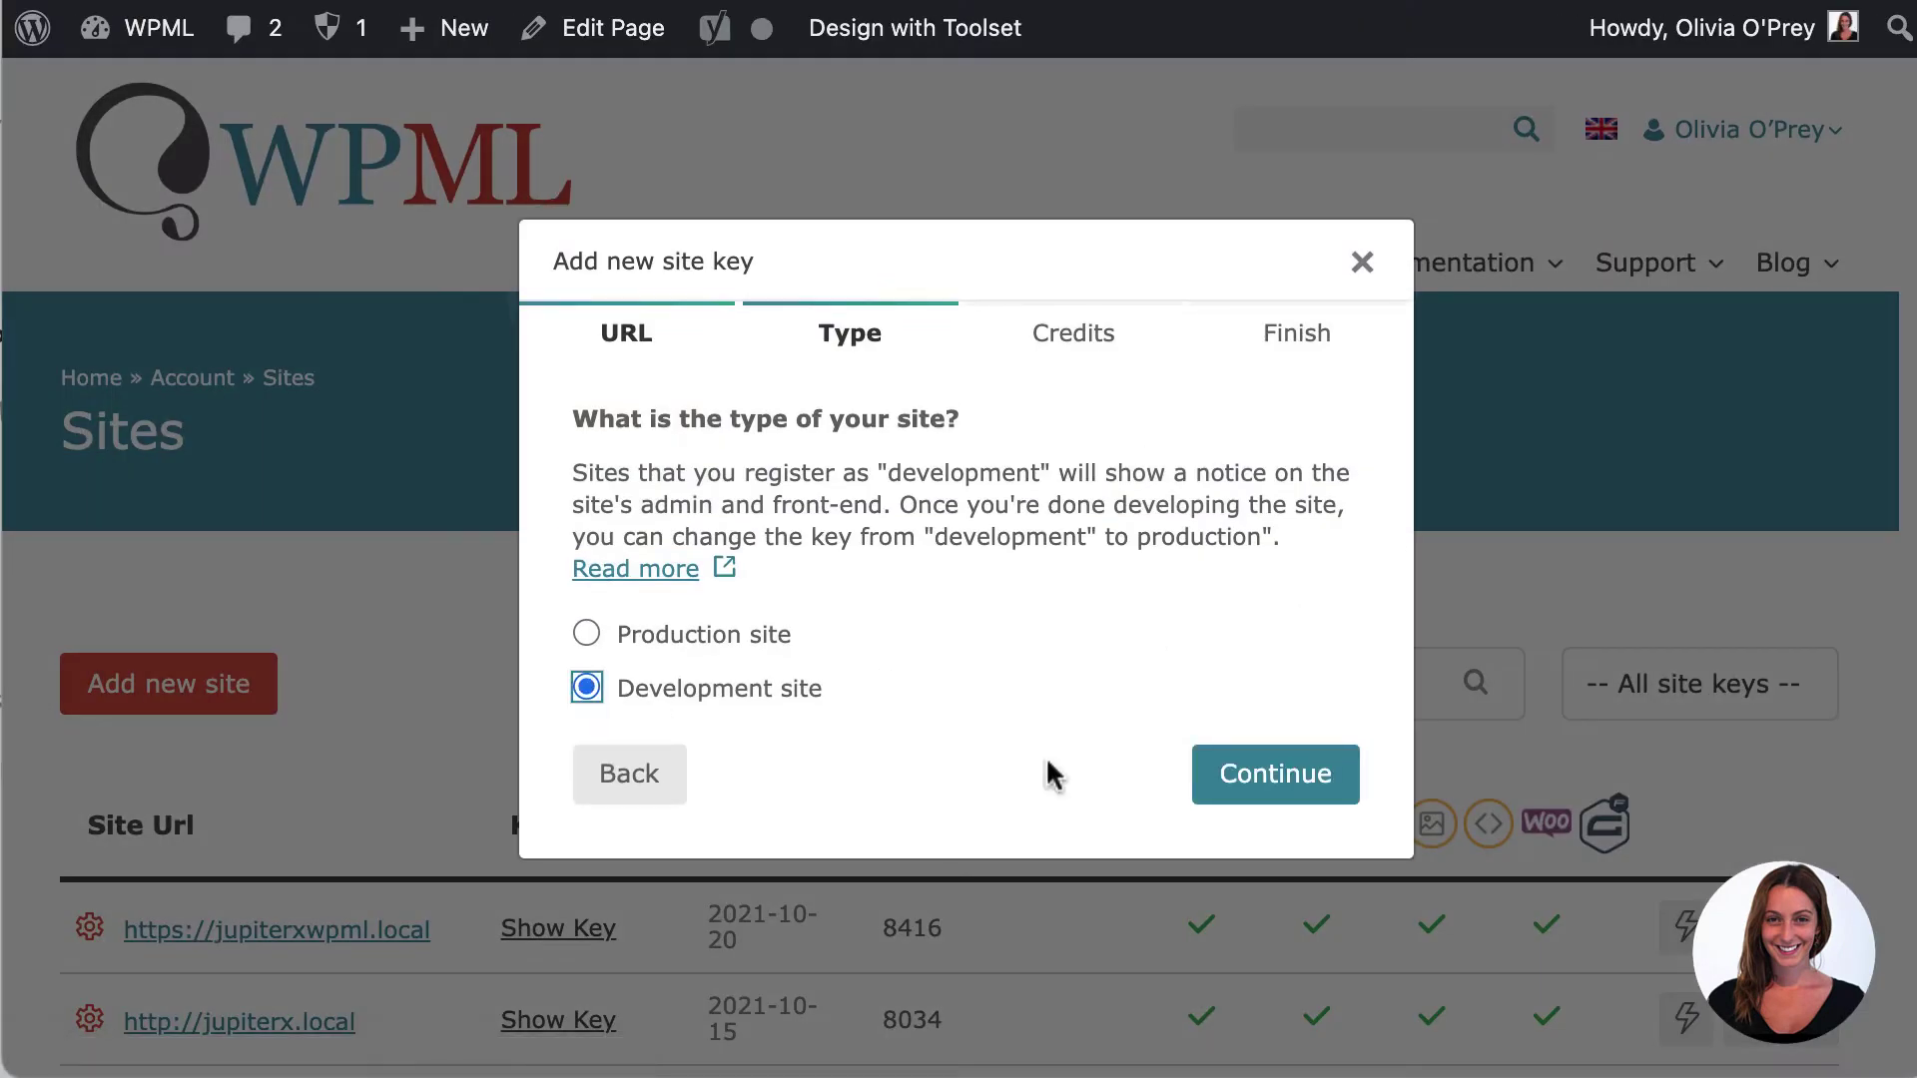
left_click(1238, 775)
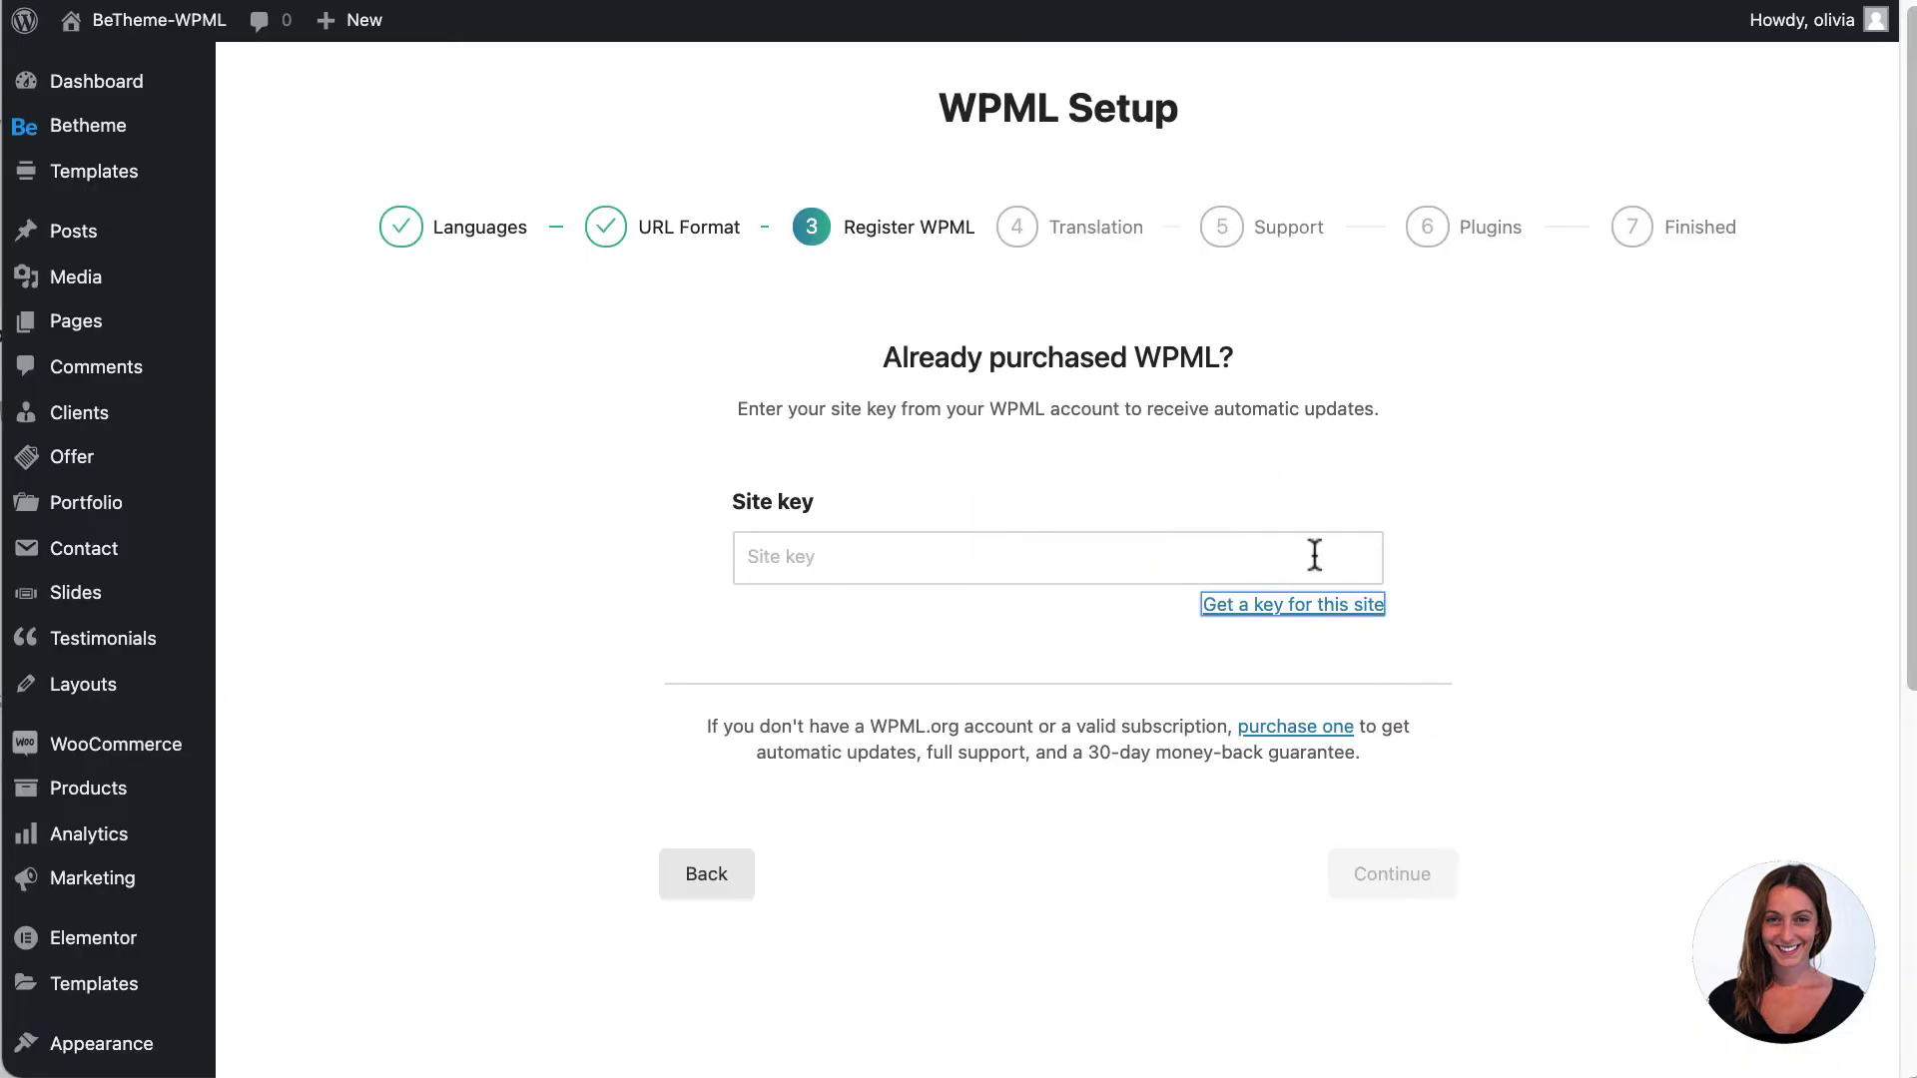
left_click(1314, 556)
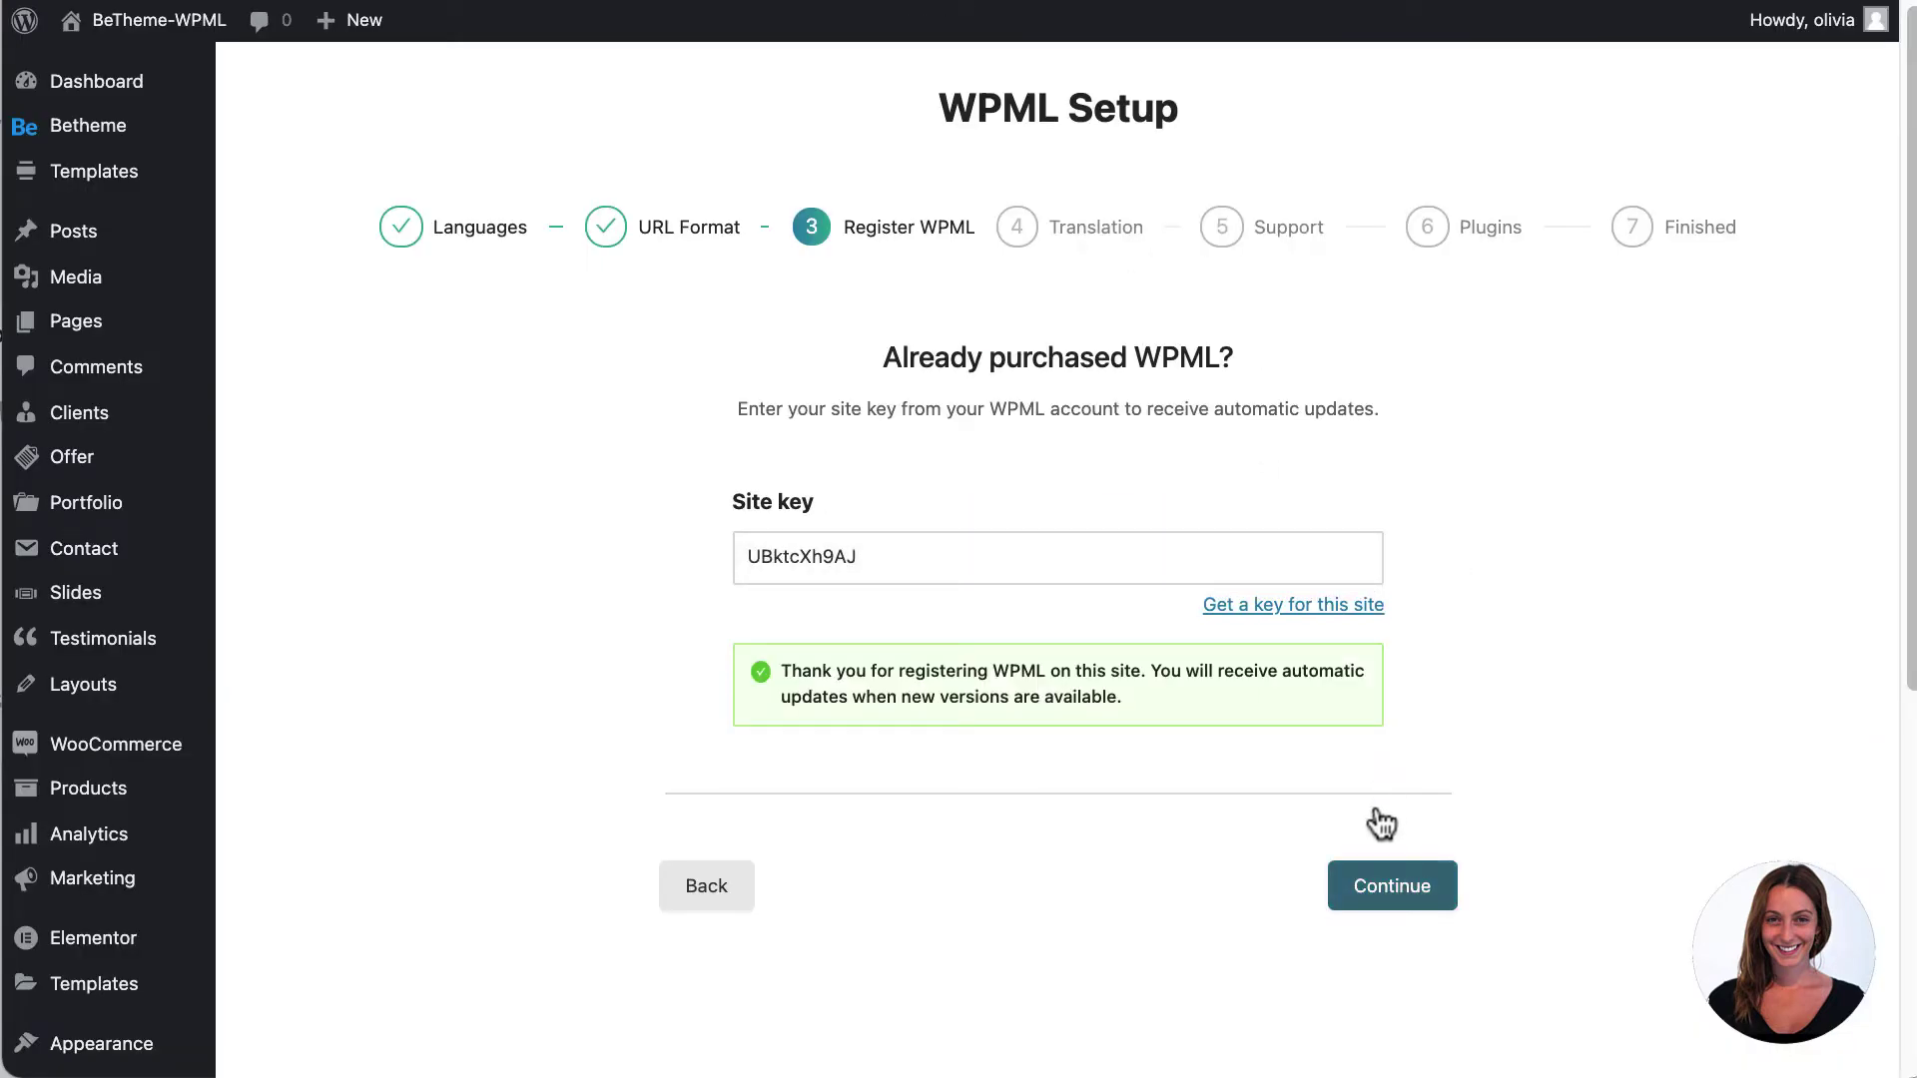
left_click(1373, 898)
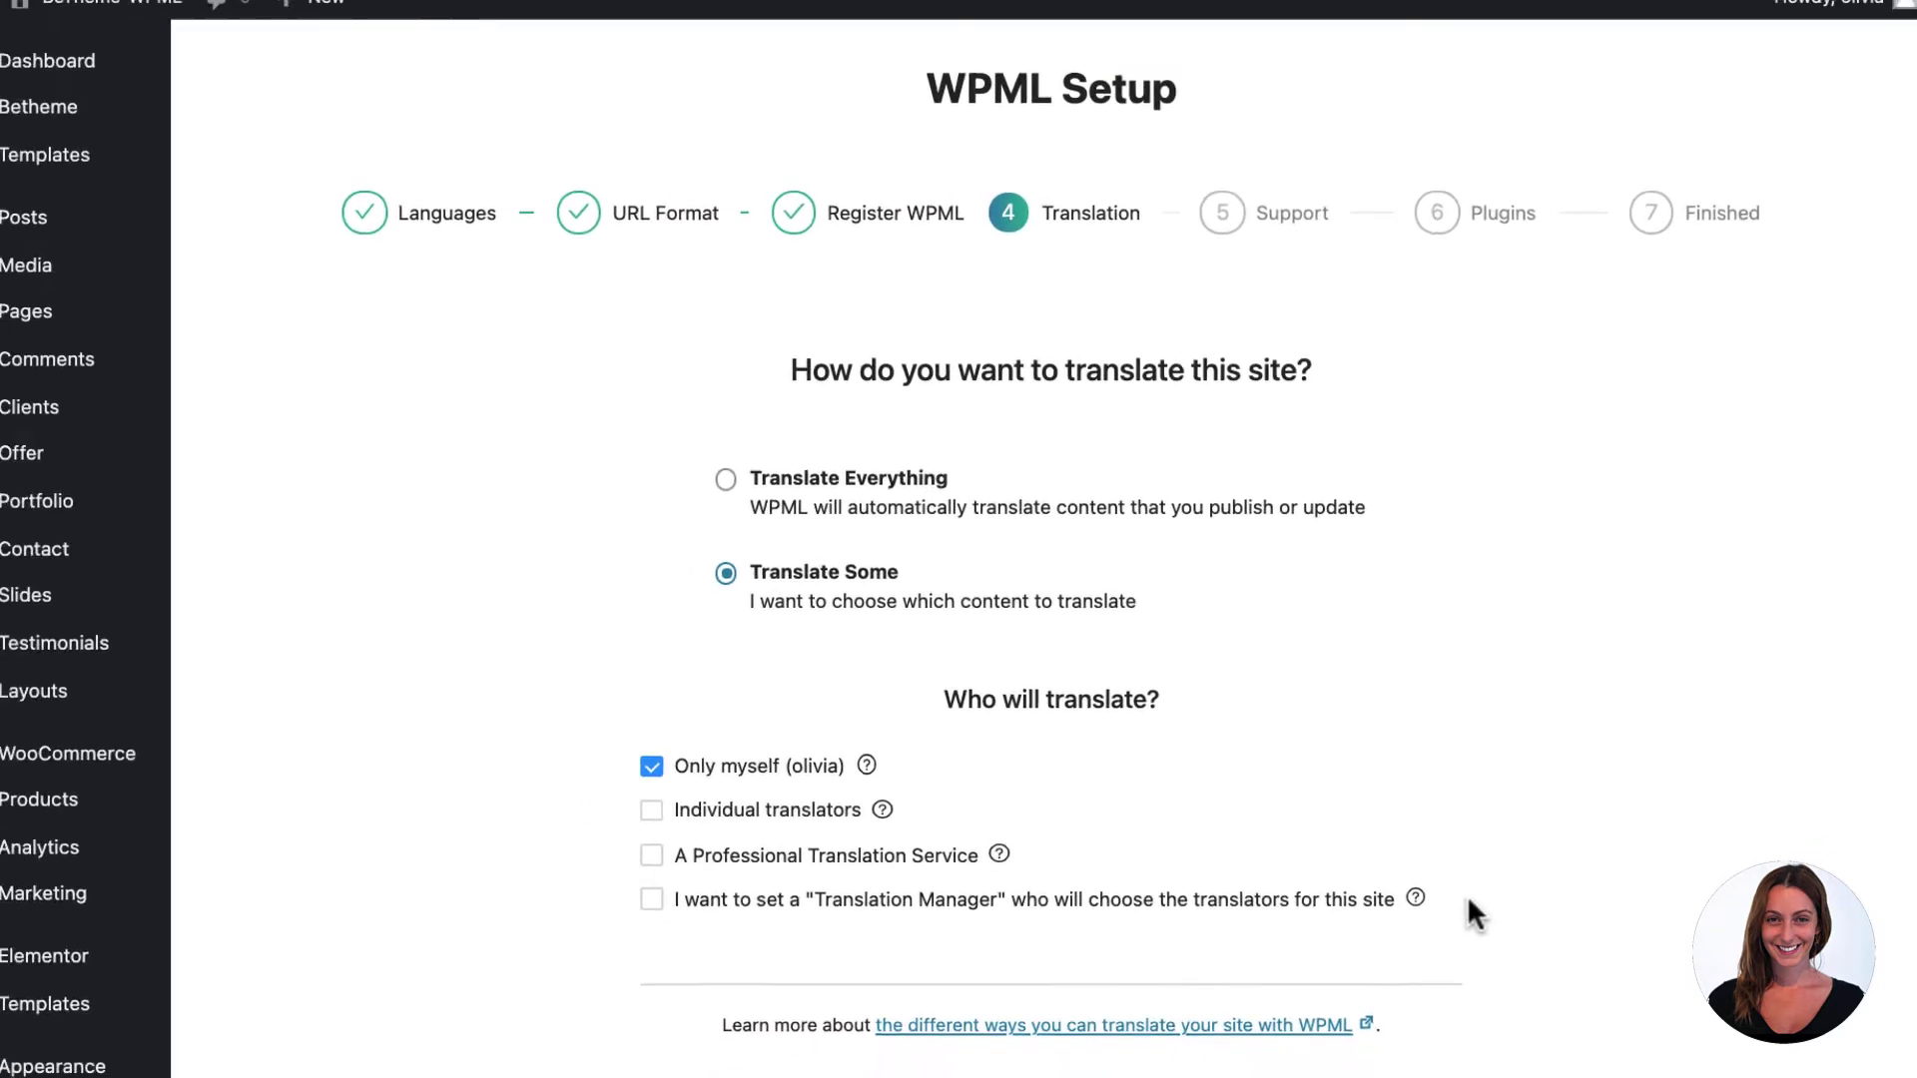
Step: Choose Translate Everything with 'Publish translations and review them later' selected
left_click(747, 482)
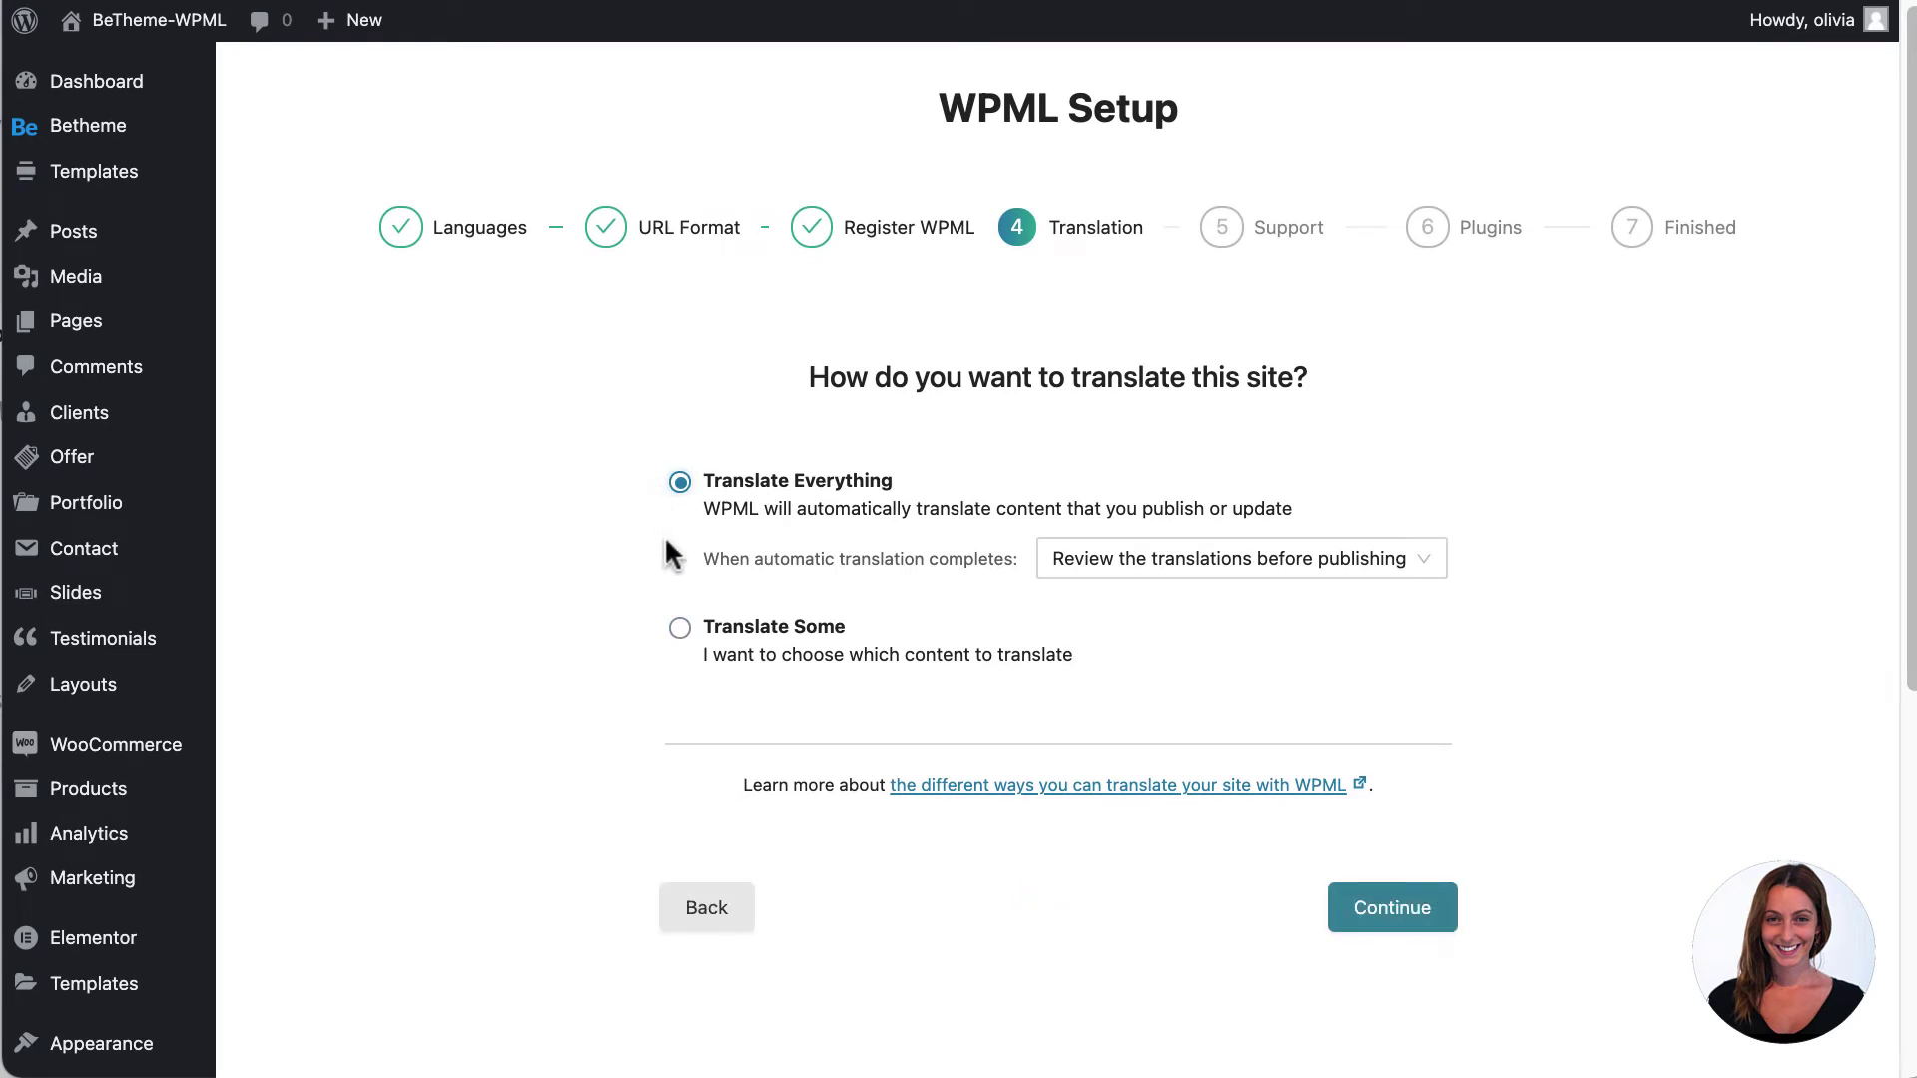
left_click(679, 626)
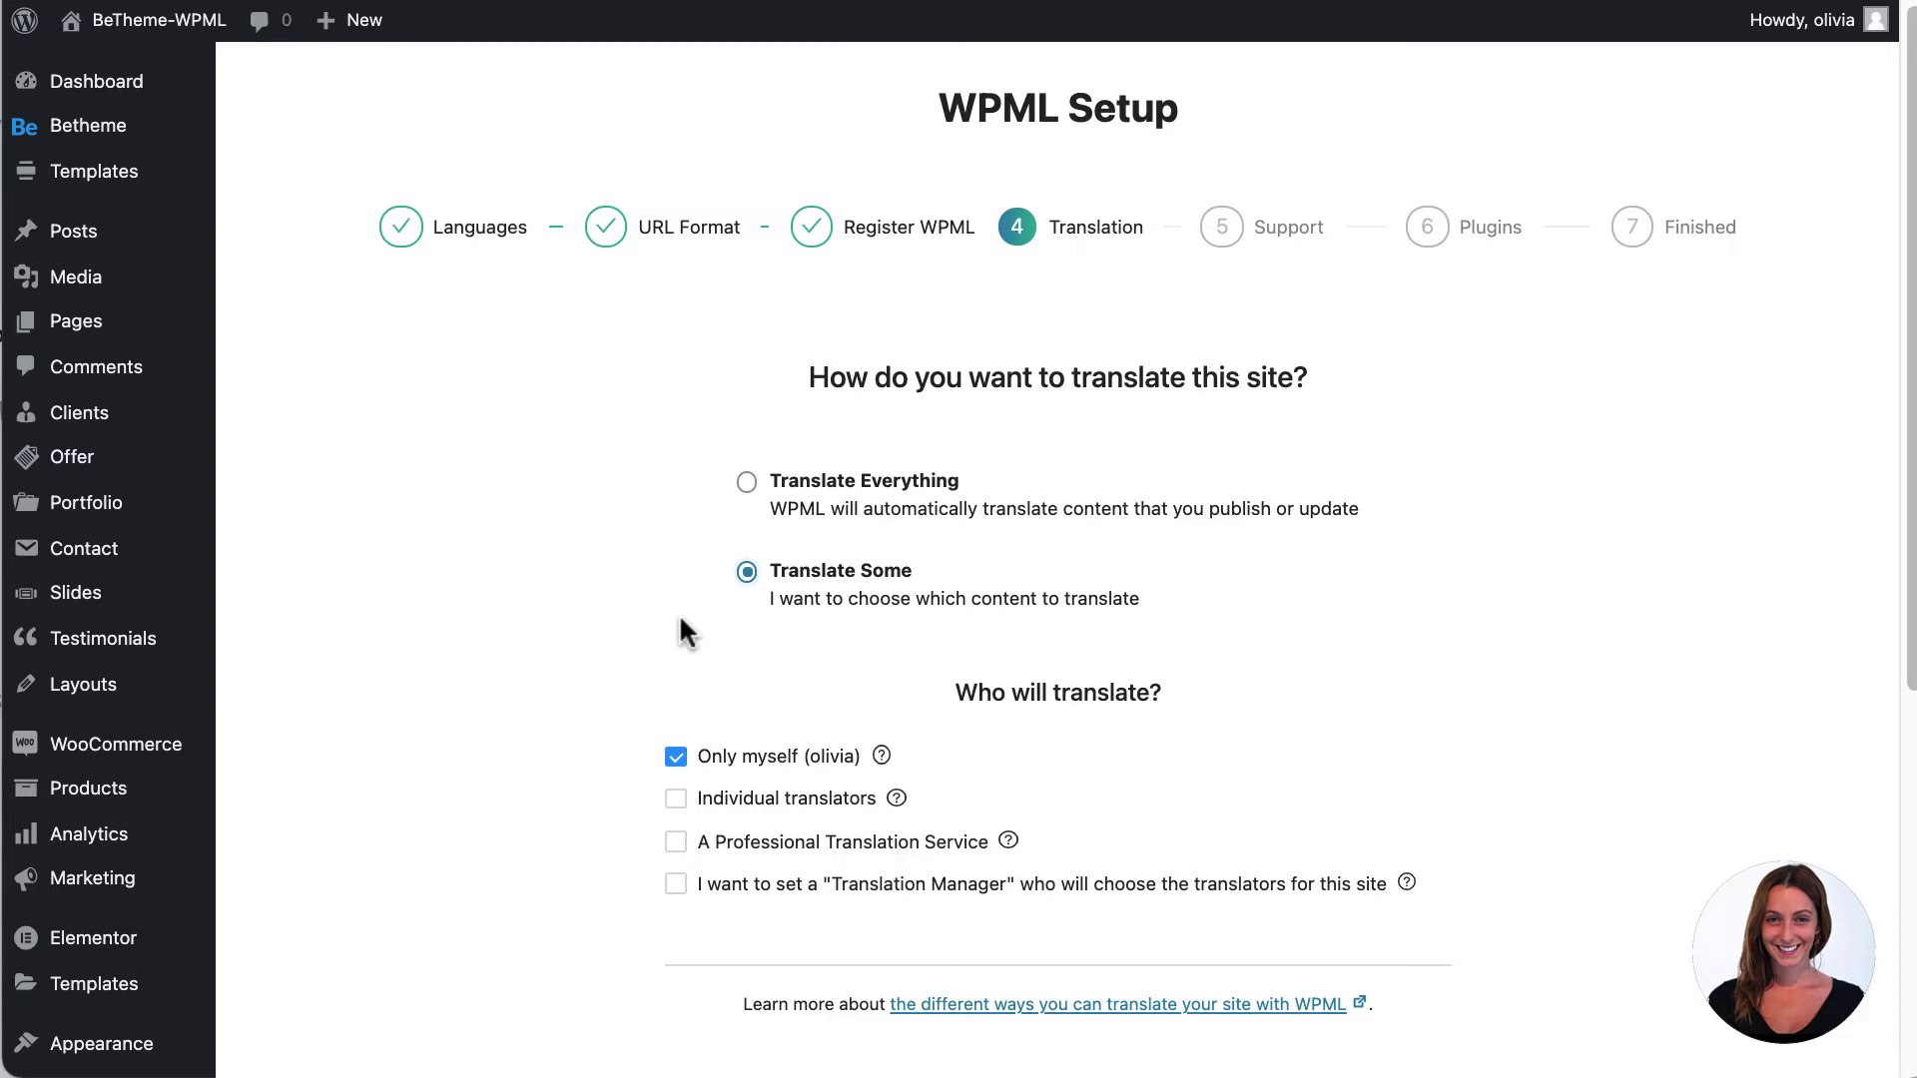
left_click(747, 482)
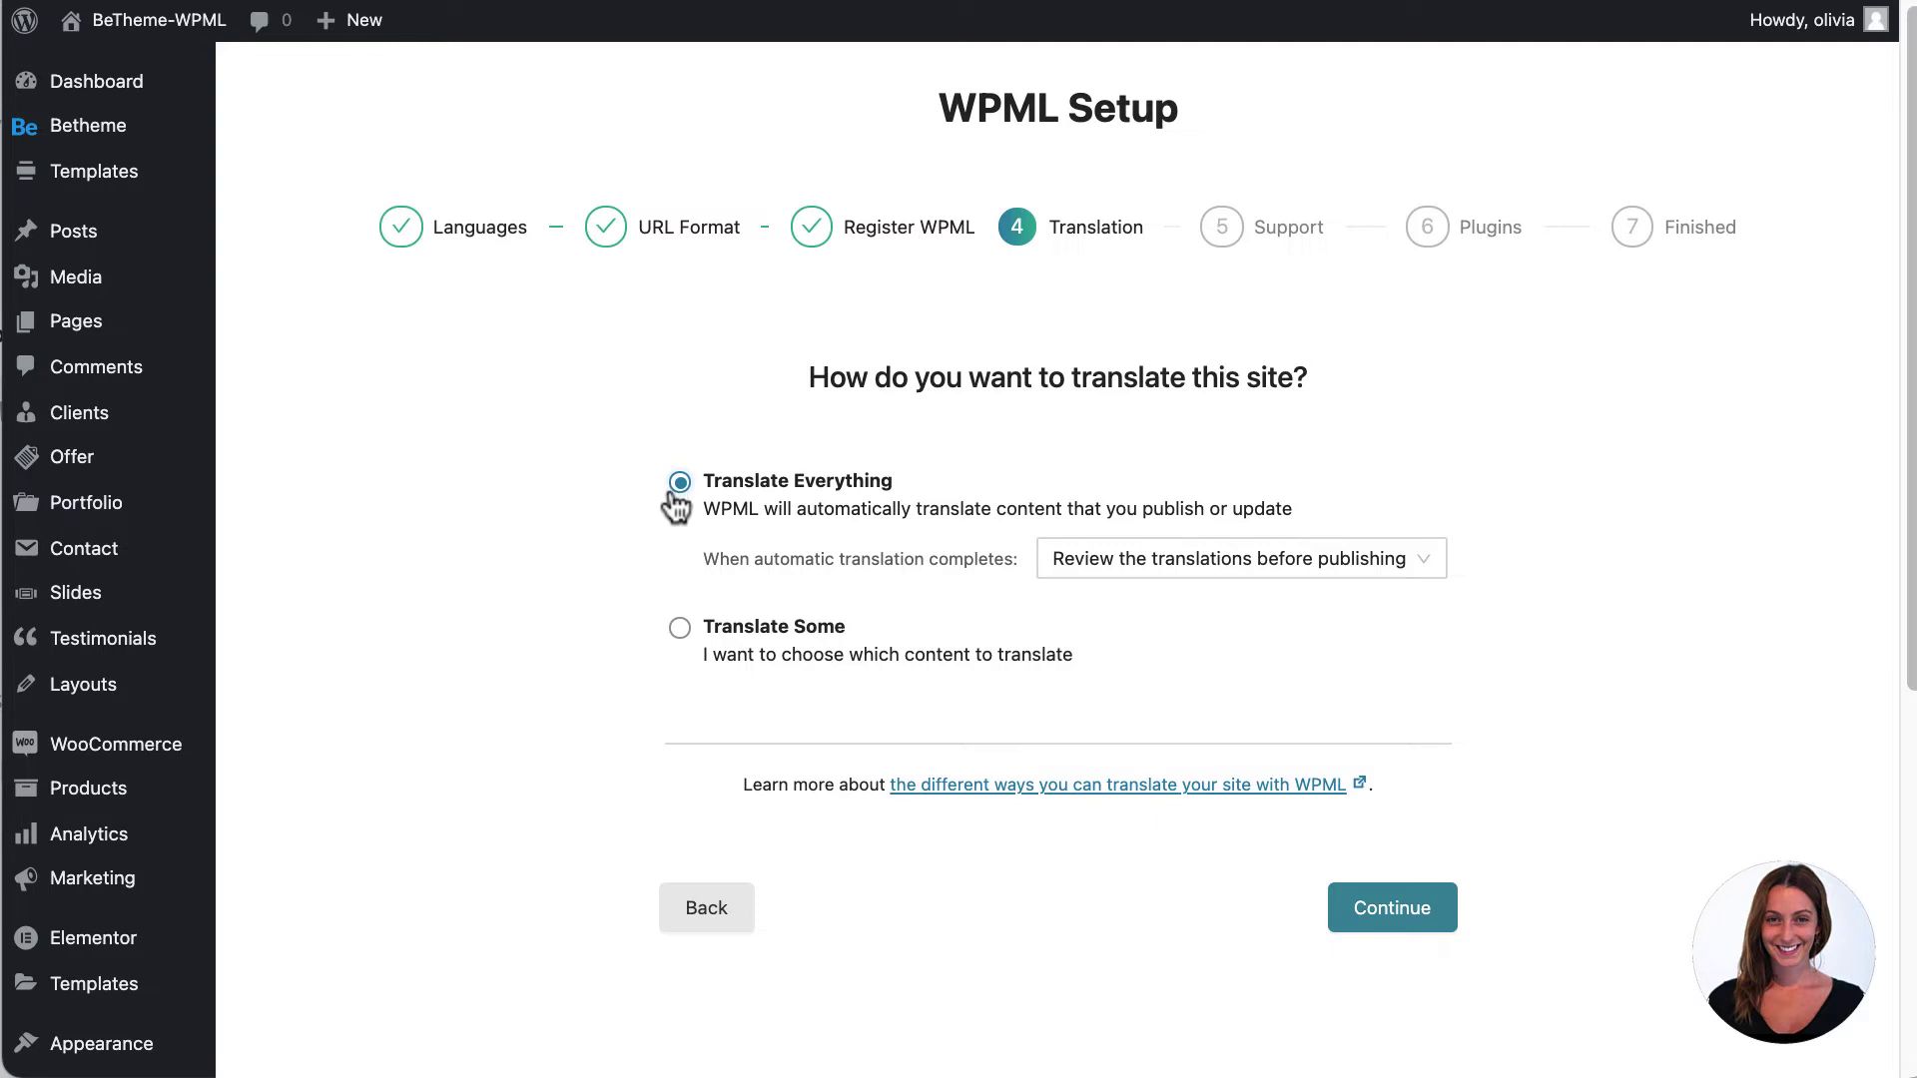
left_click(1426, 576)
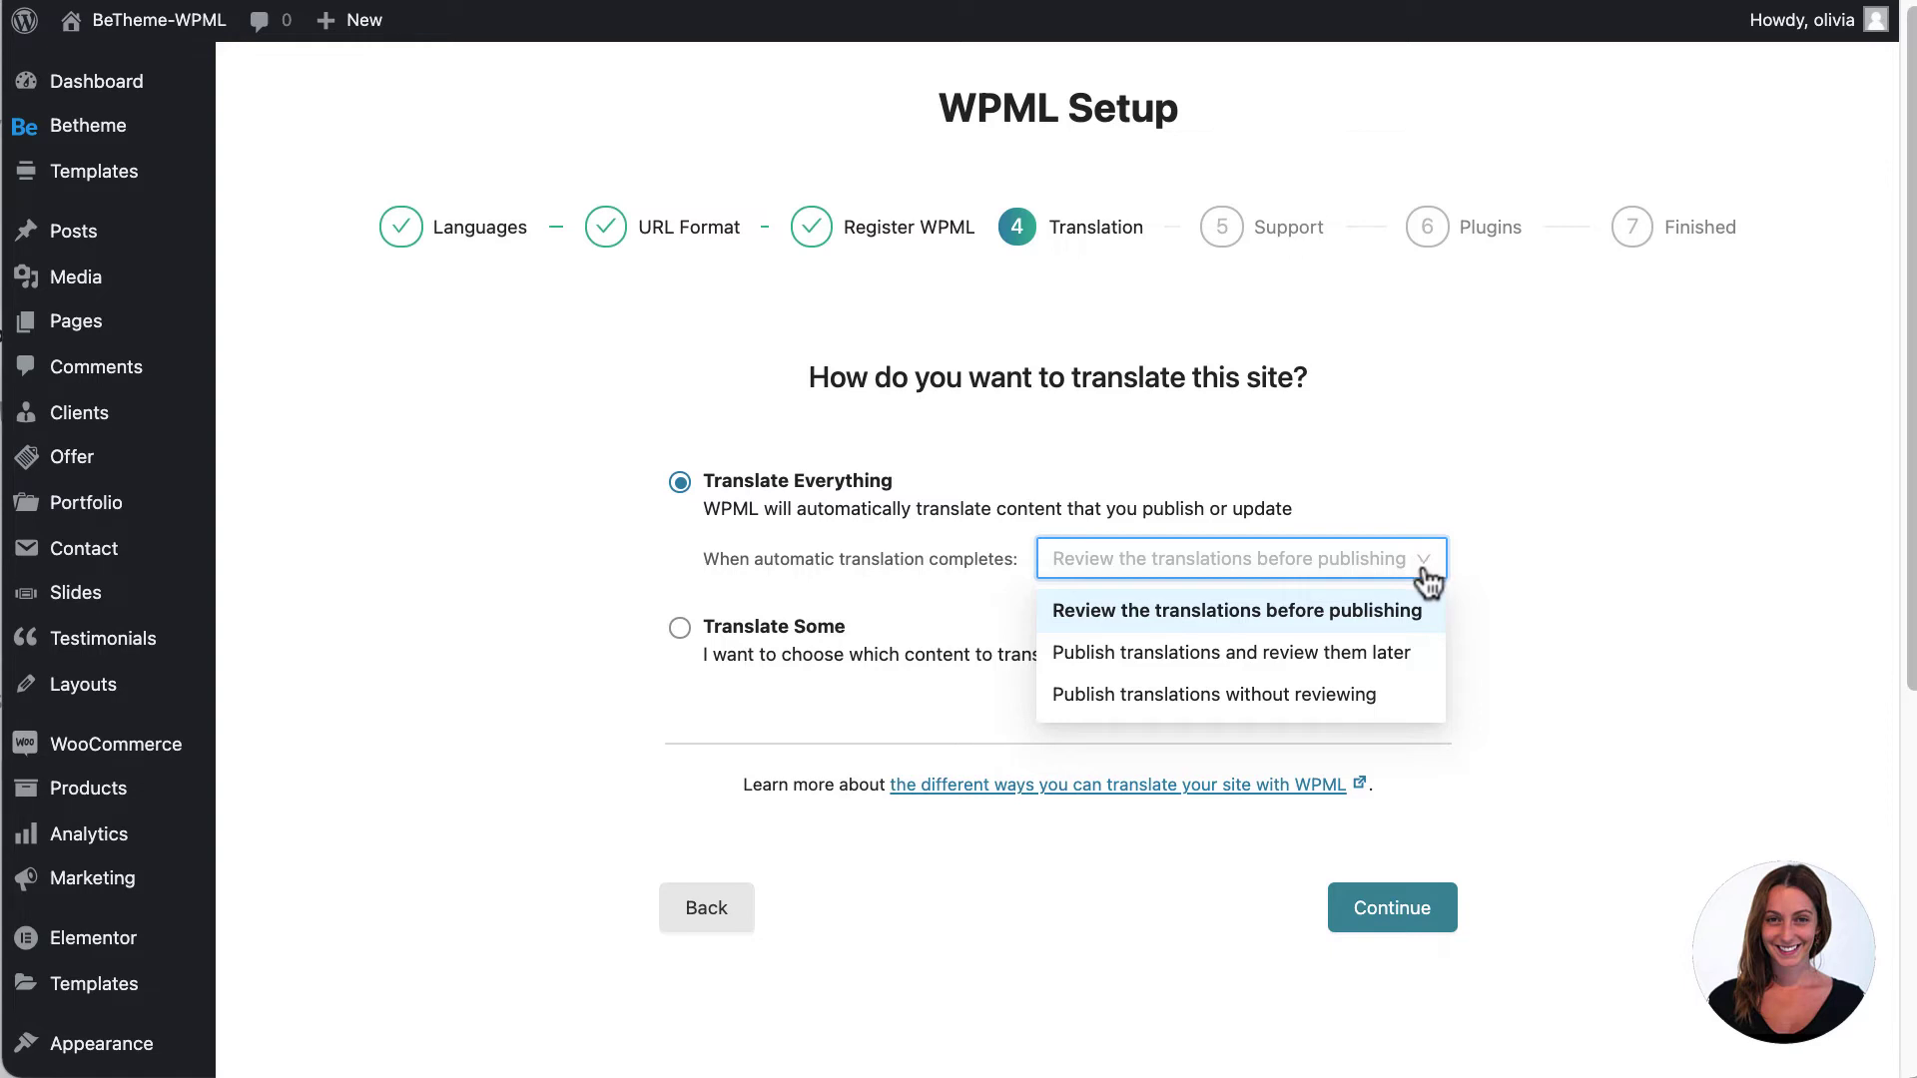
left_click(1420, 663)
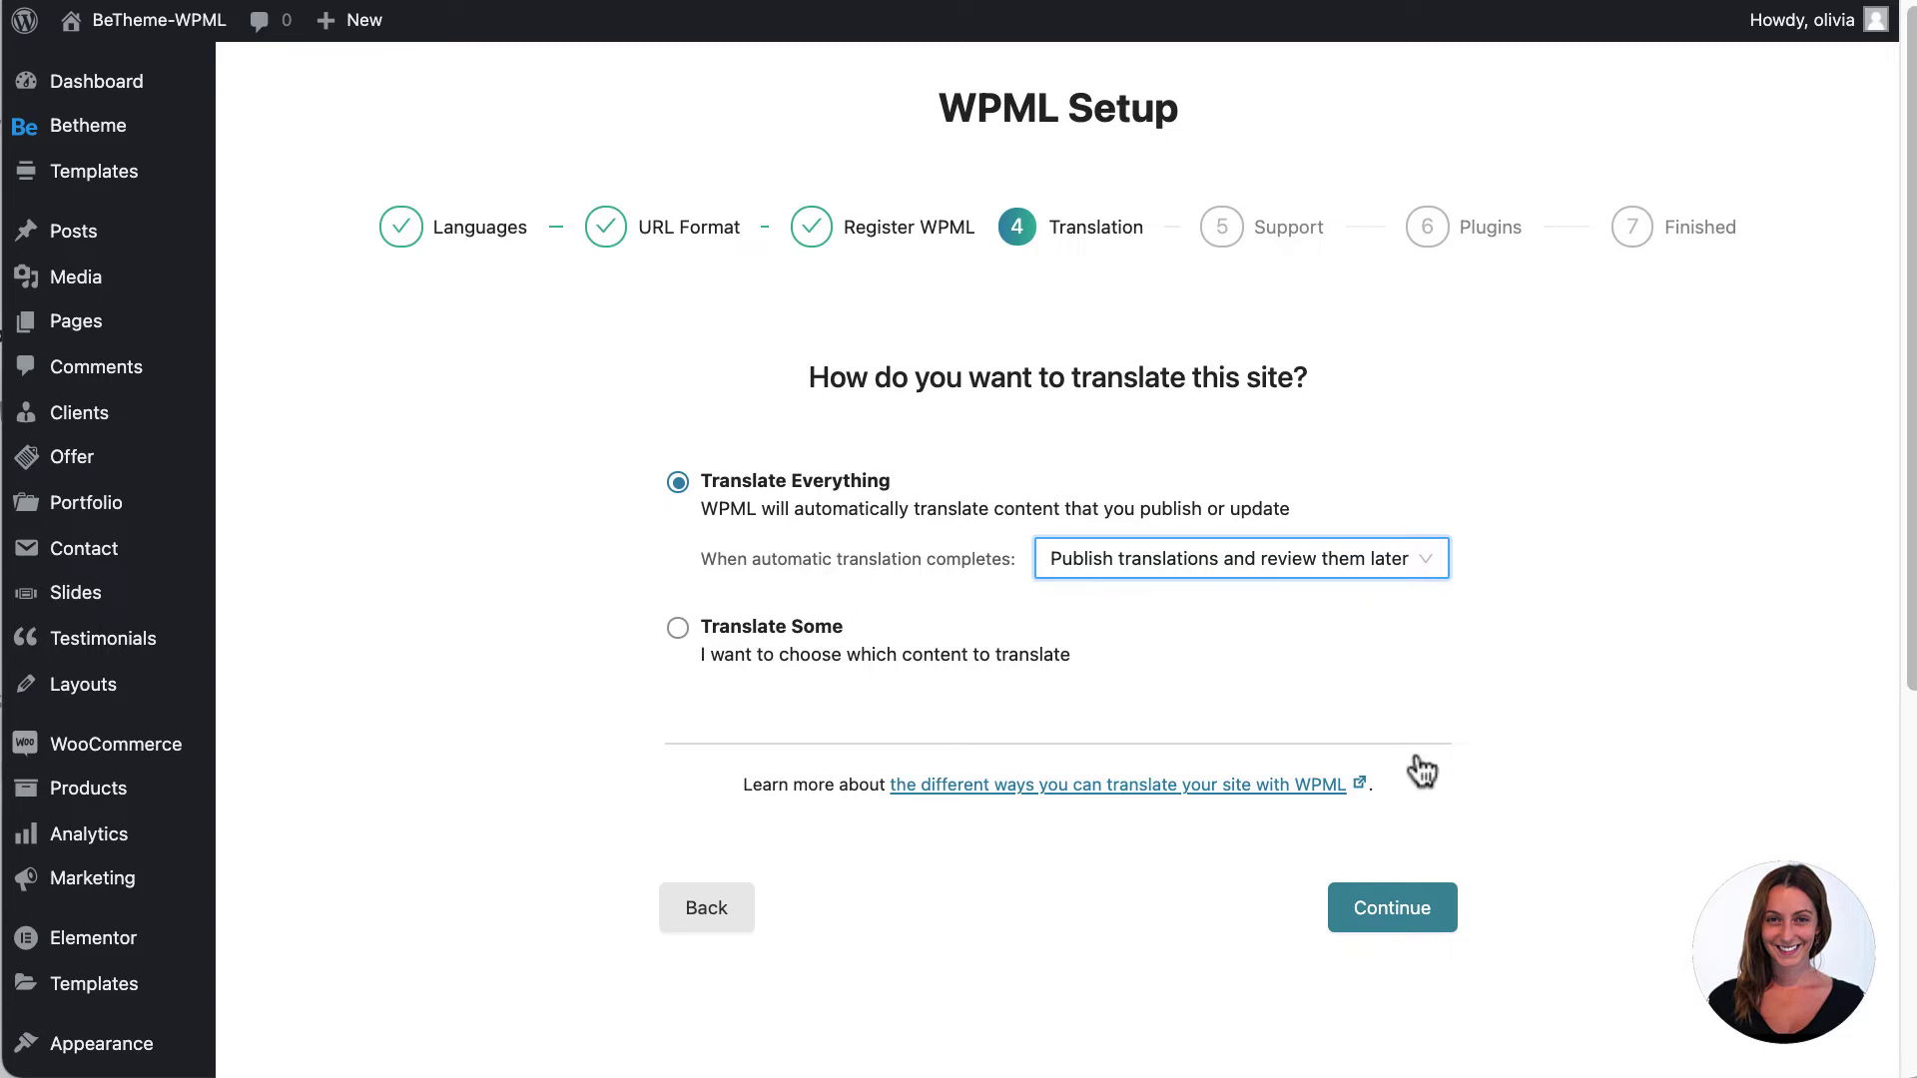
left_click(1403, 904)
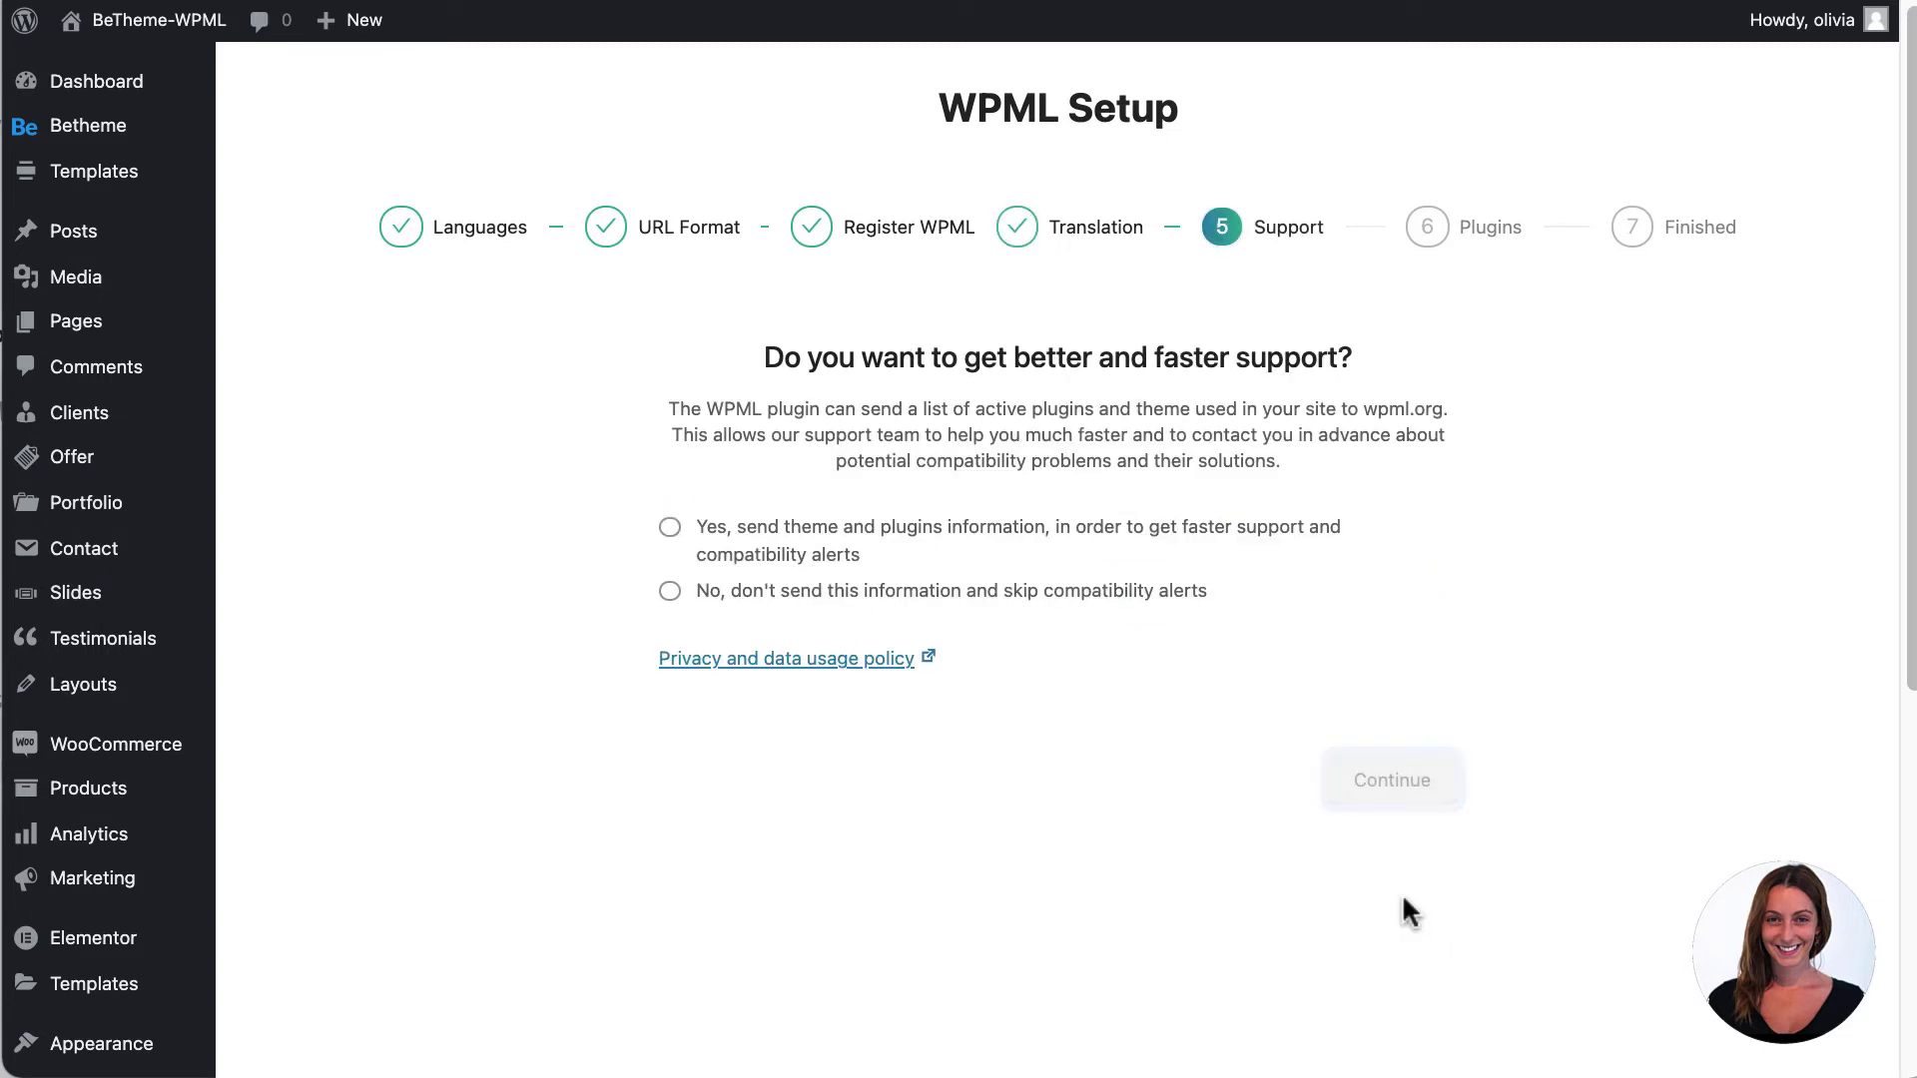
Step: Agree to send theme and plugin info, then install WooCommerce Multilingual and Contact Form 7 Multilingual
left_click(670, 530)
left_click(1376, 774)
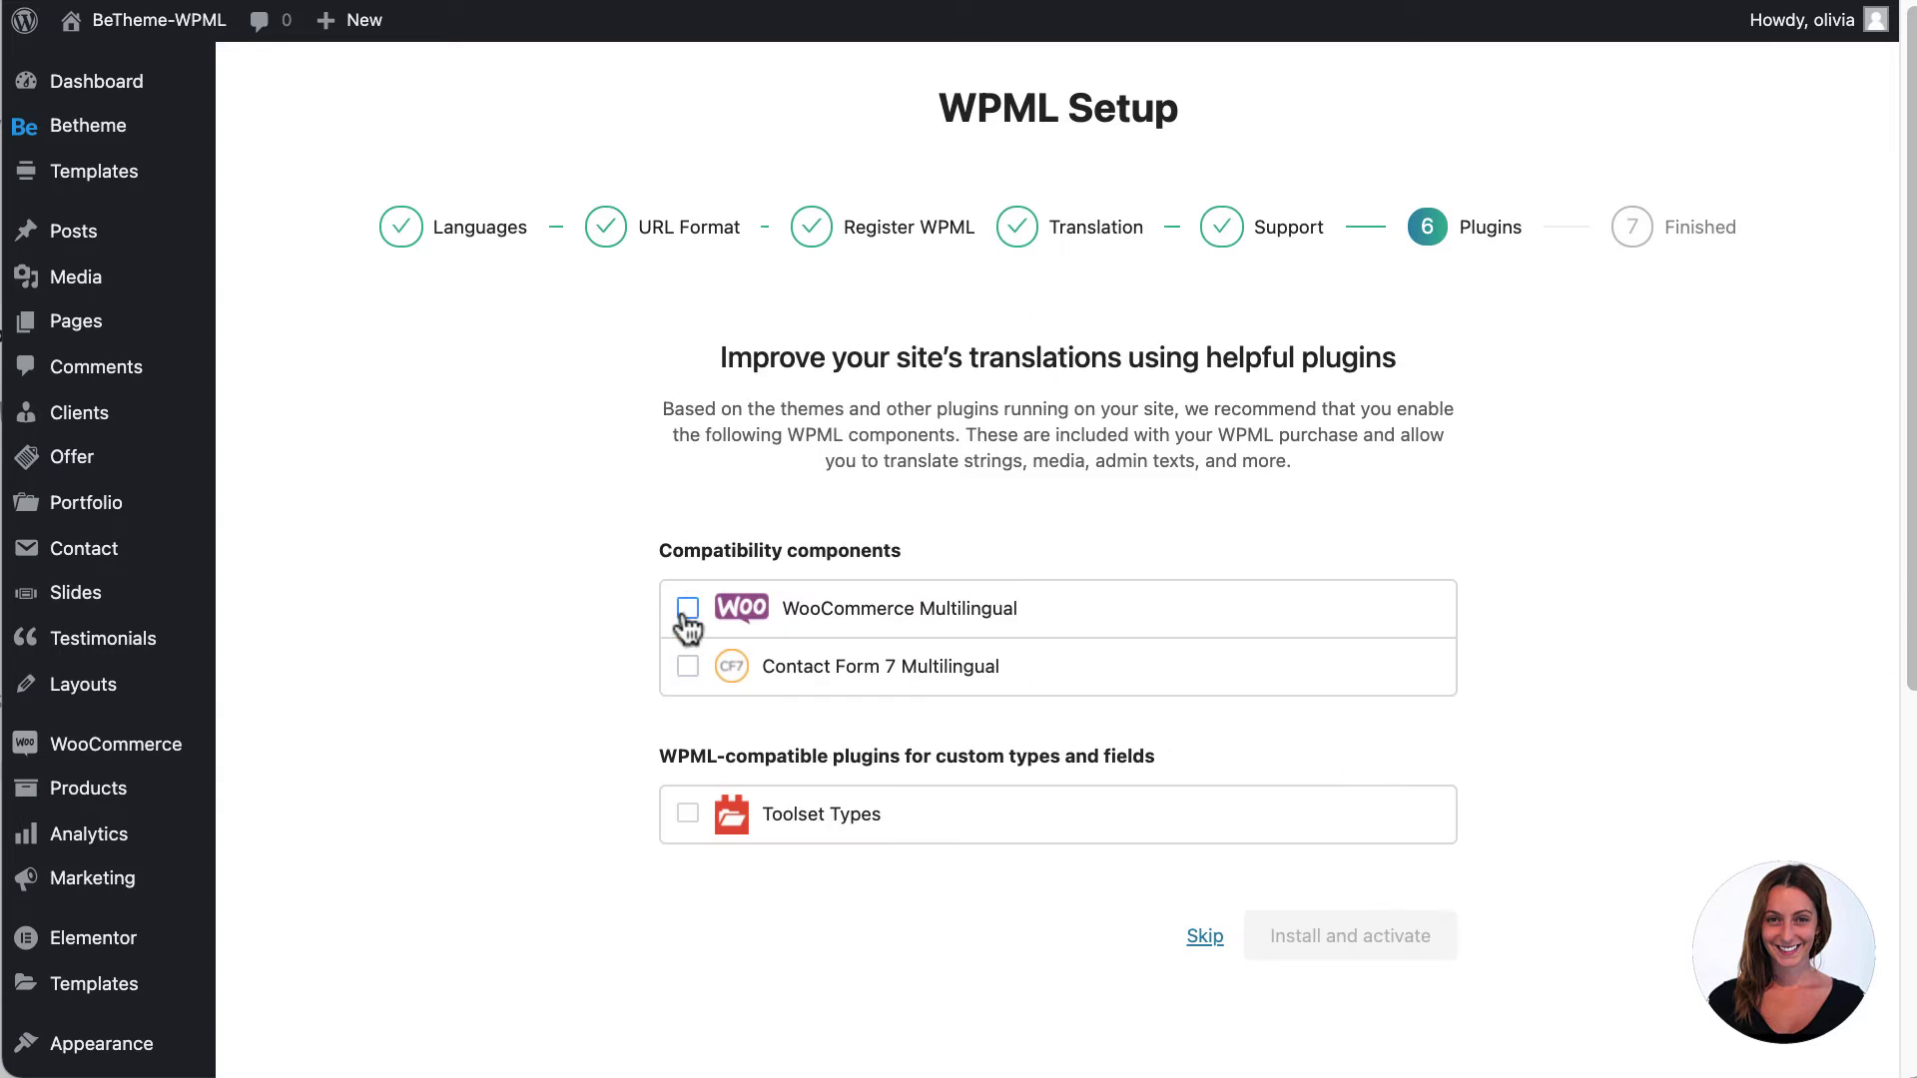
left_click(688, 609)
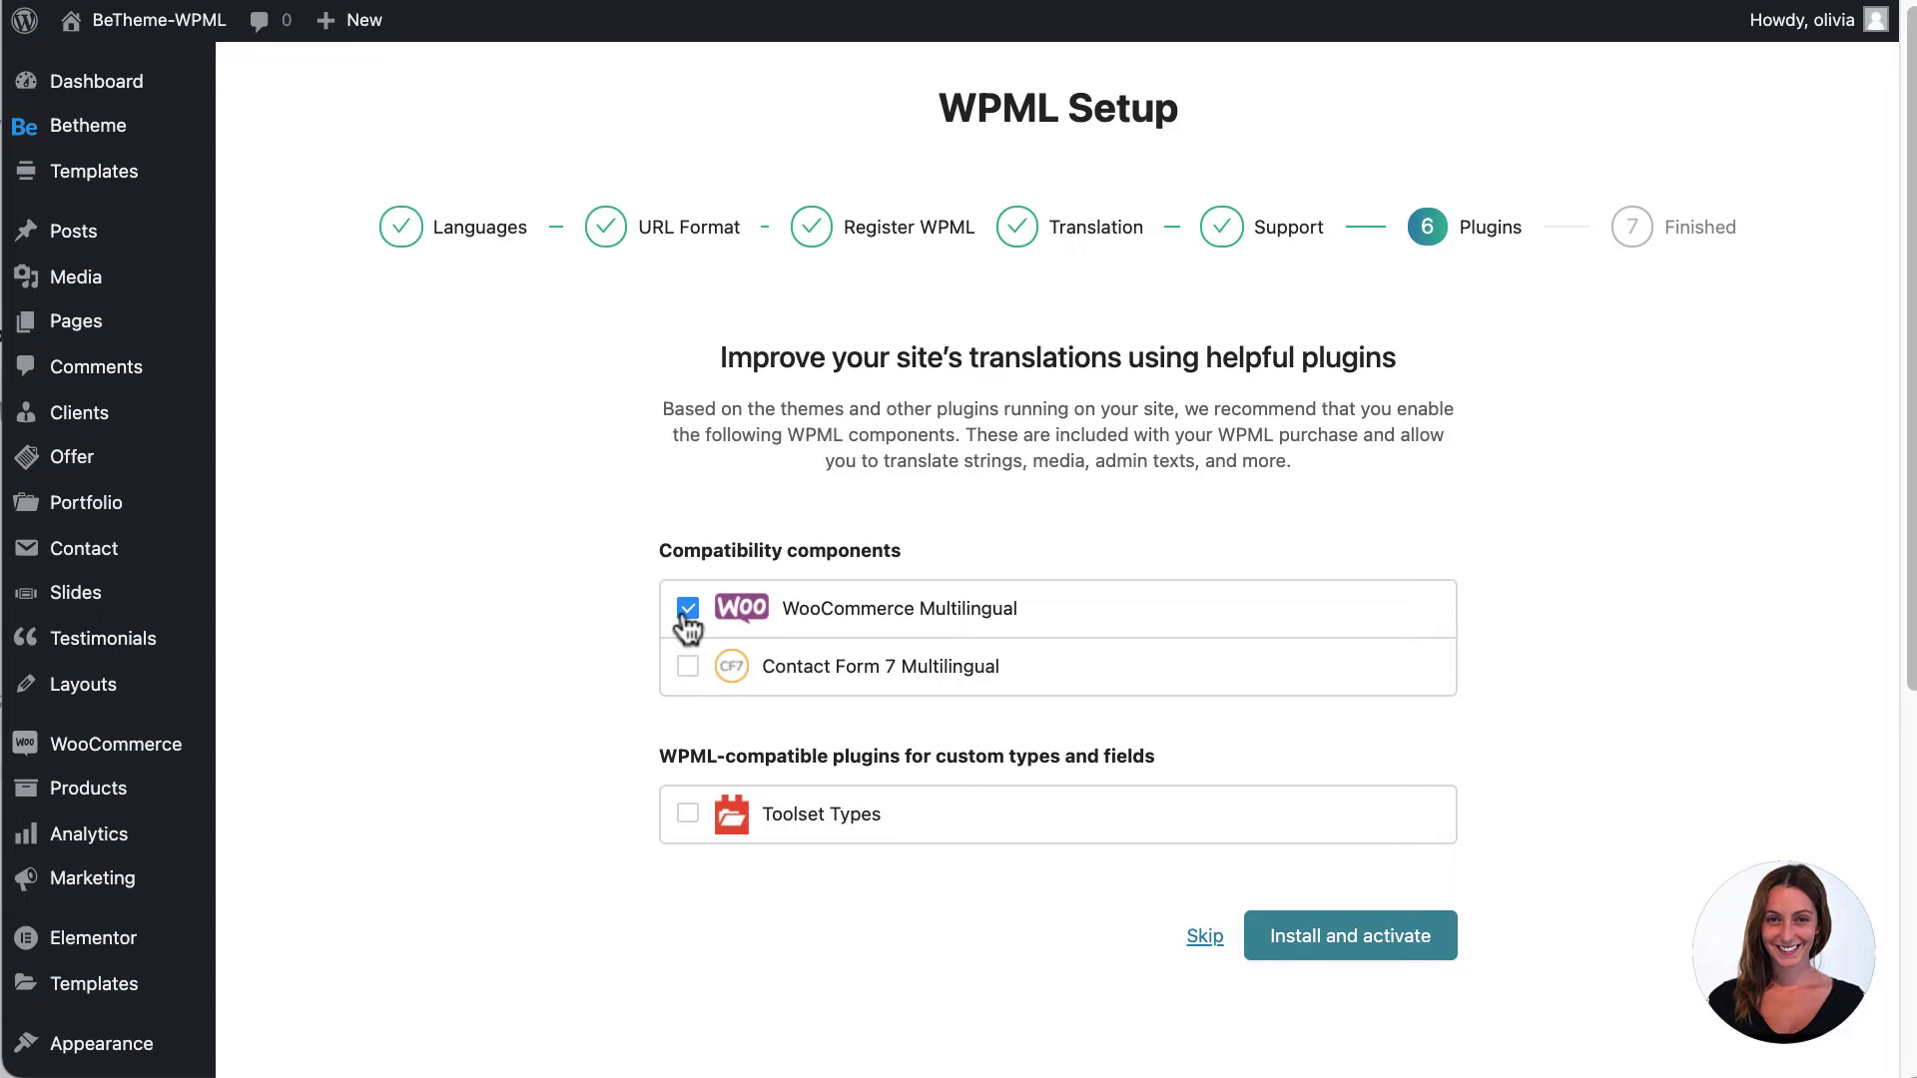
left_click(688, 667)
left_click(1339, 910)
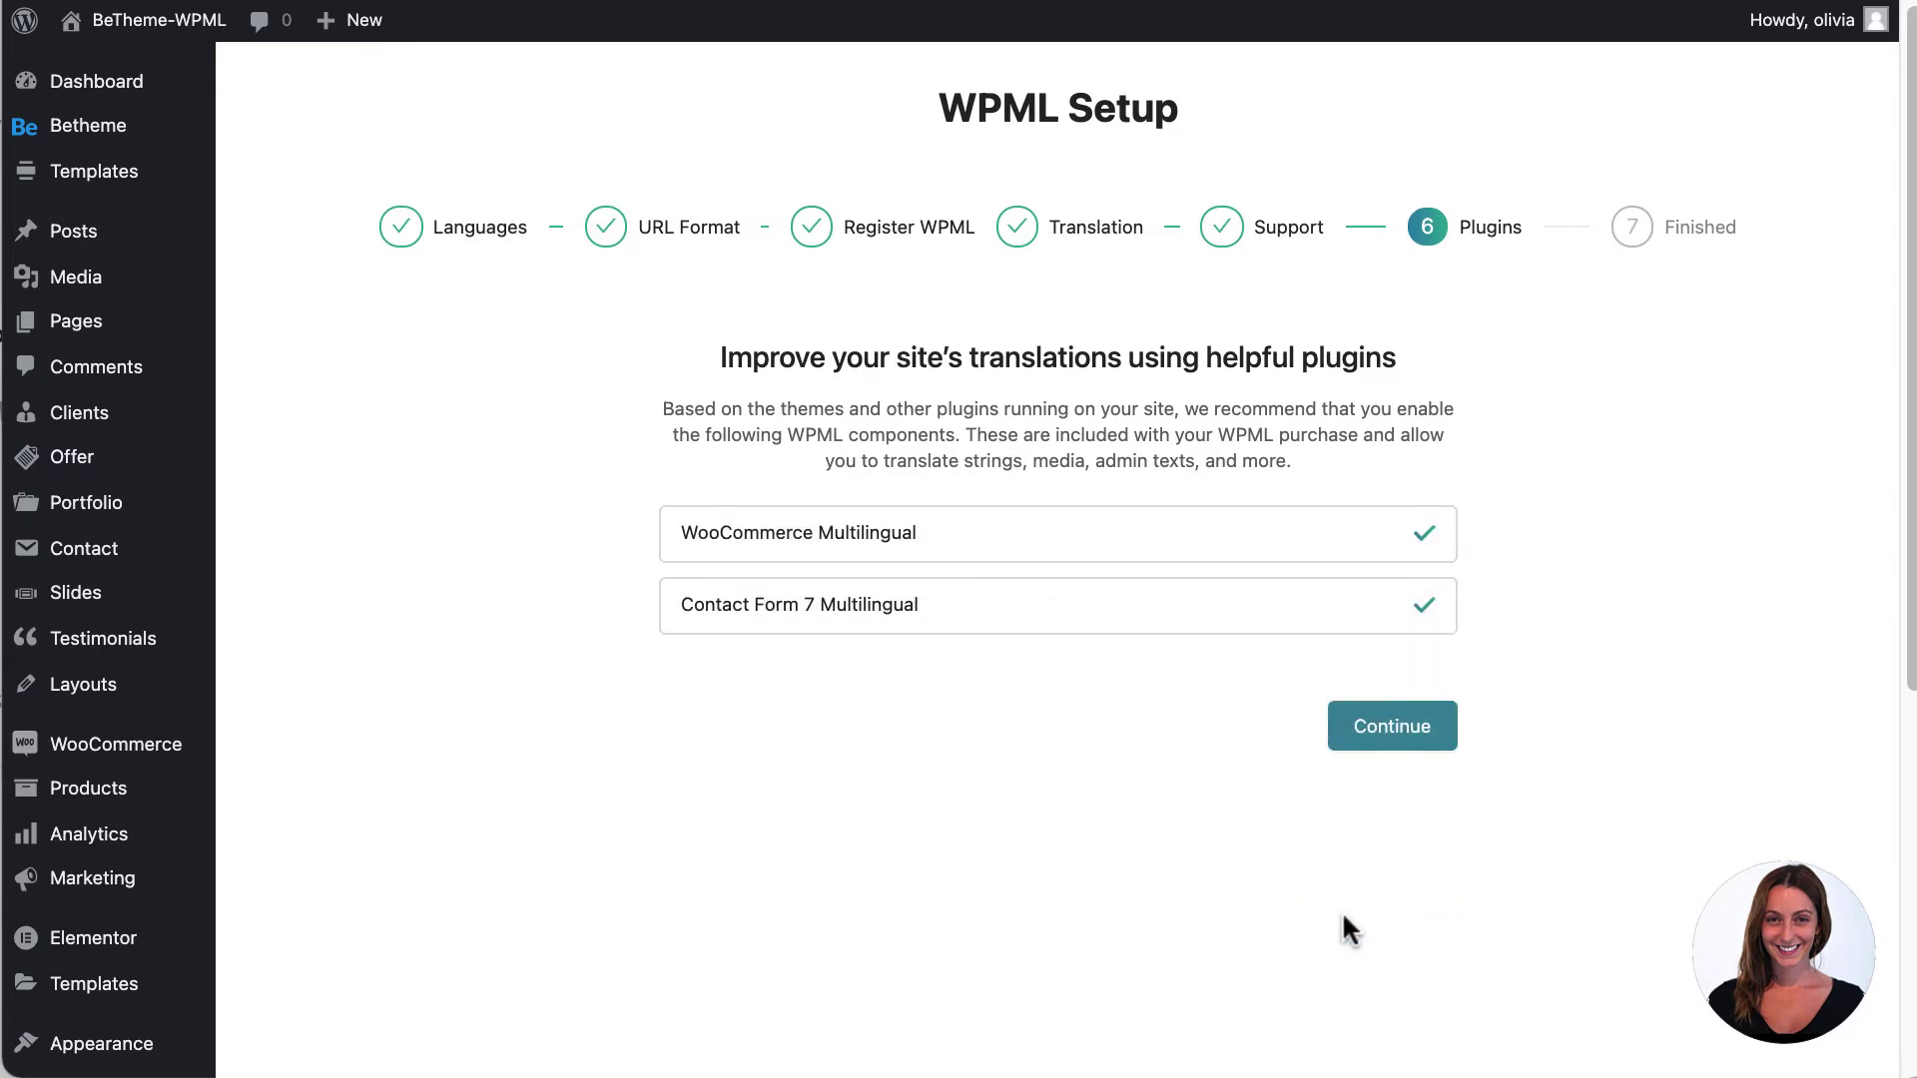
left_click(1392, 732)
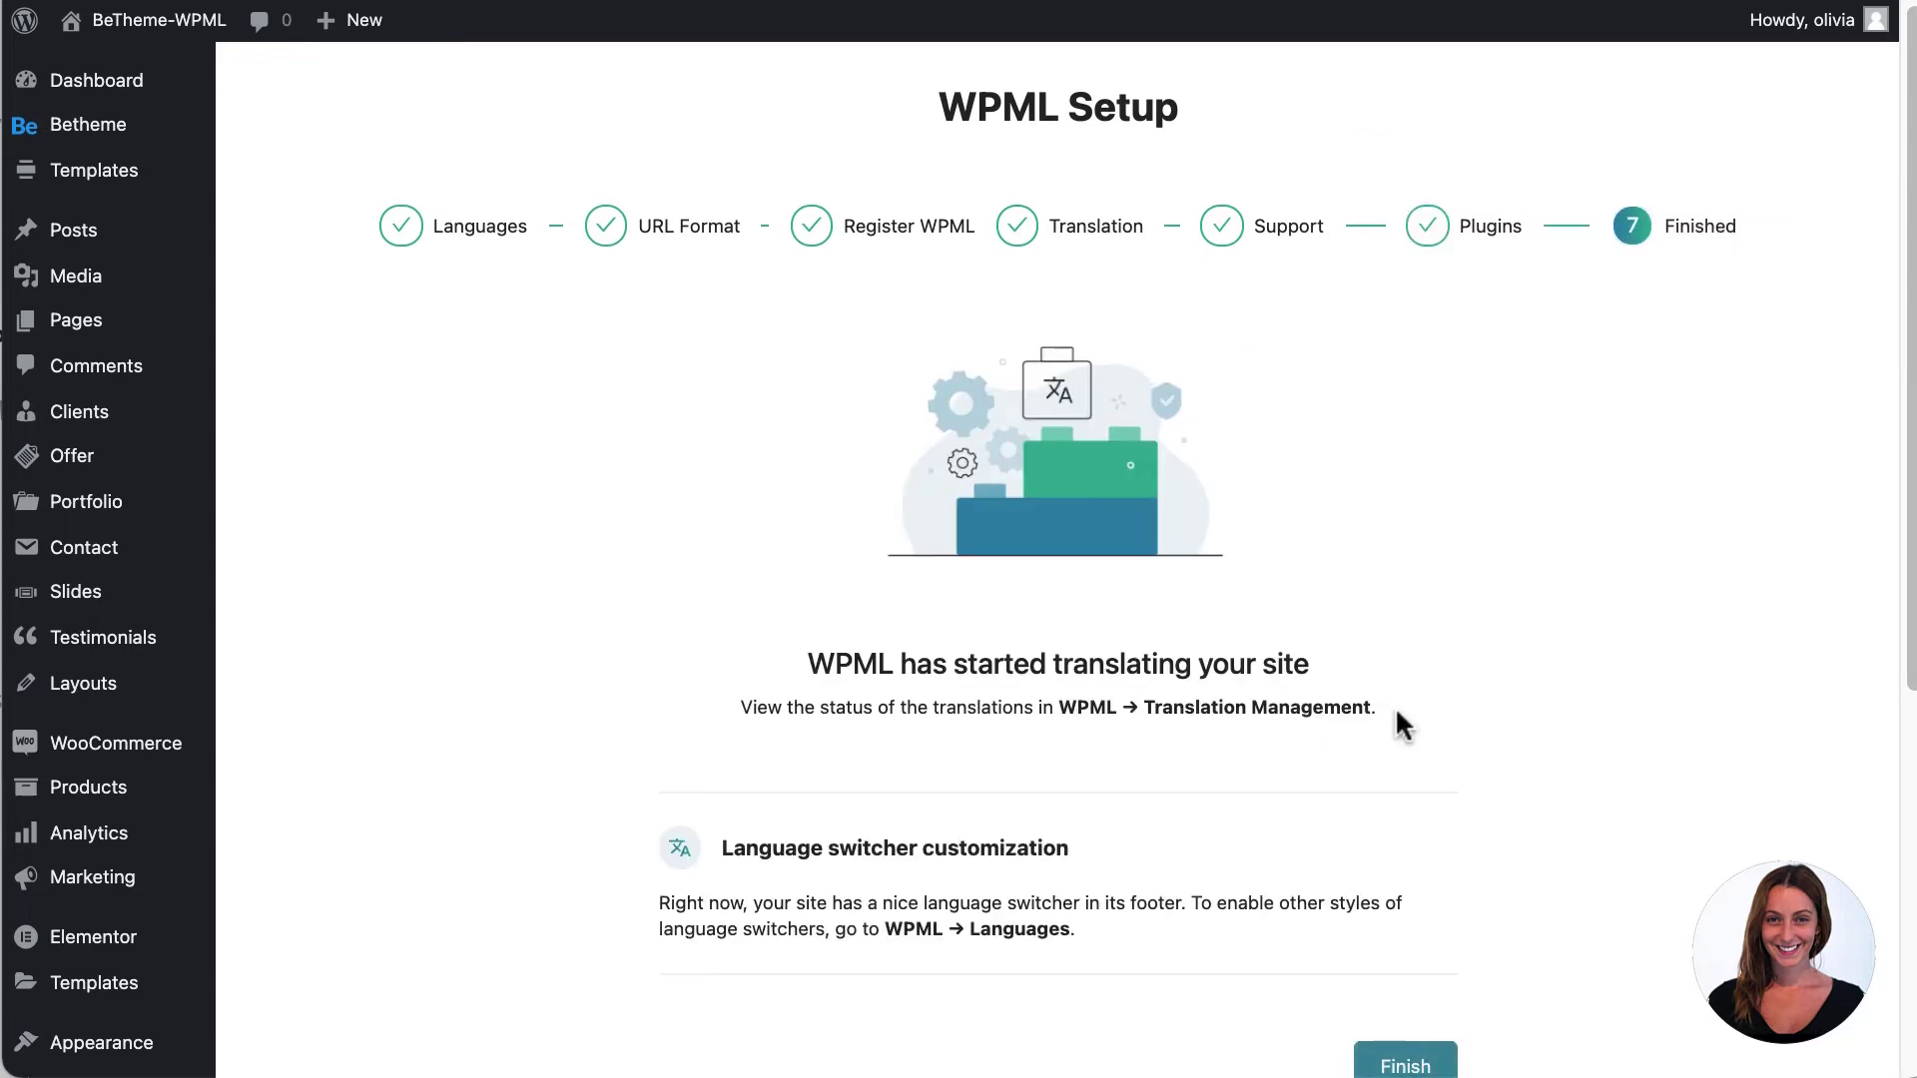
scroll(1395, 710, "down", 5)
Step: Start WooCommerce Multilingual setup, create the missing French store pages and skip the empty attributes step
left_click(1404, 475)
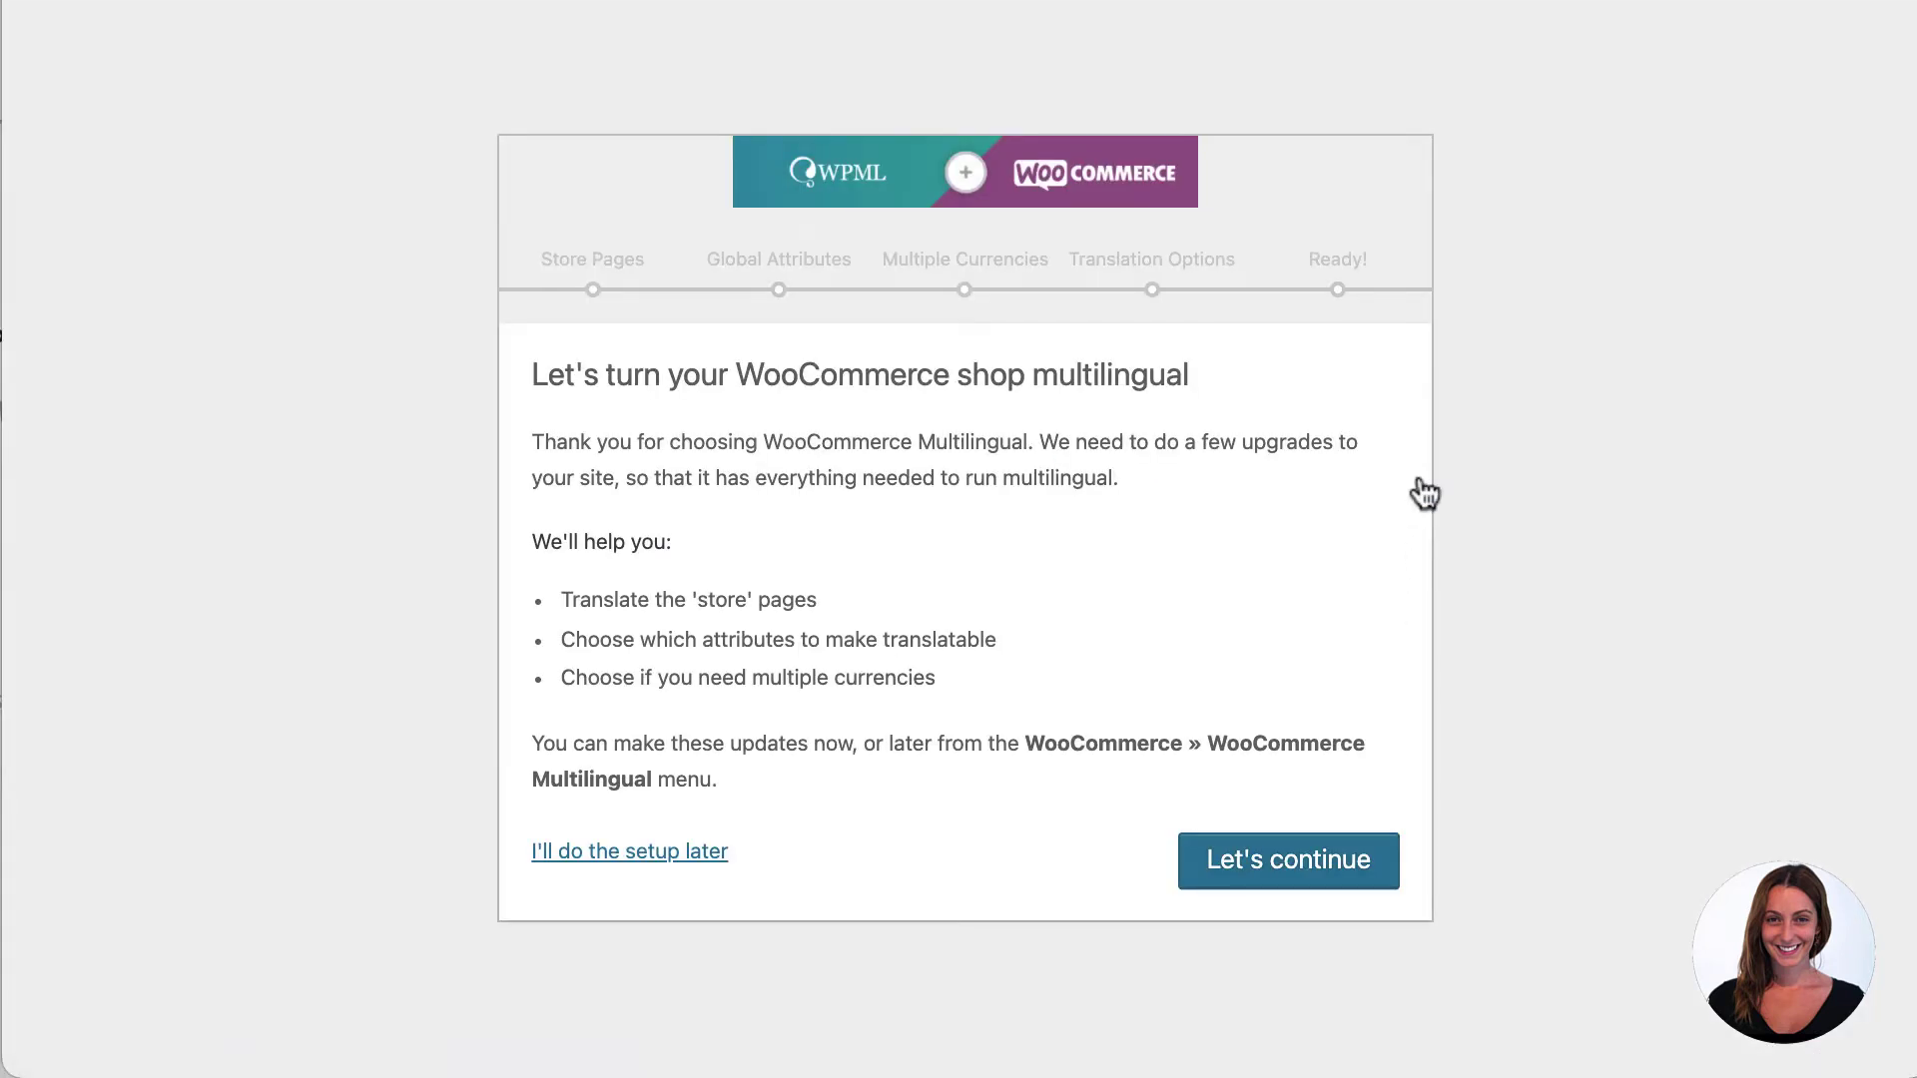
left_click(1275, 856)
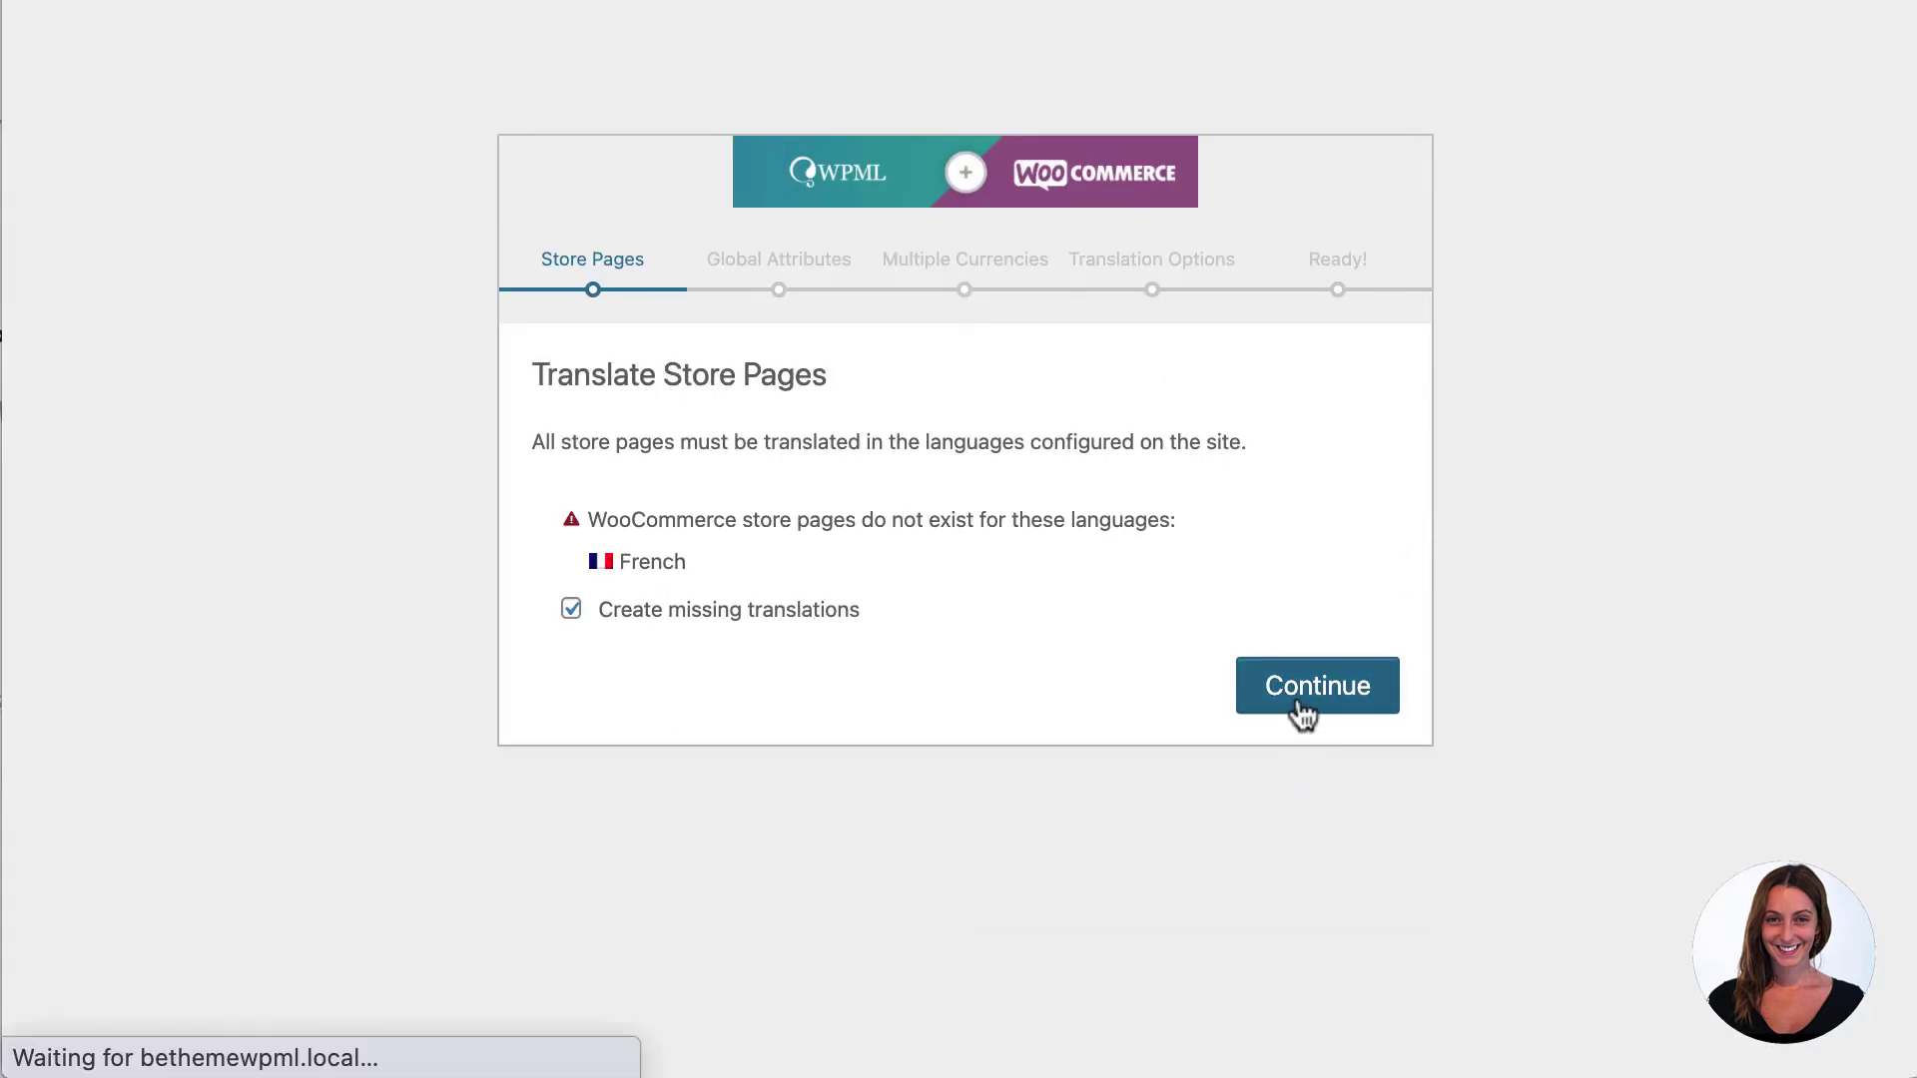
left_click(1301, 715)
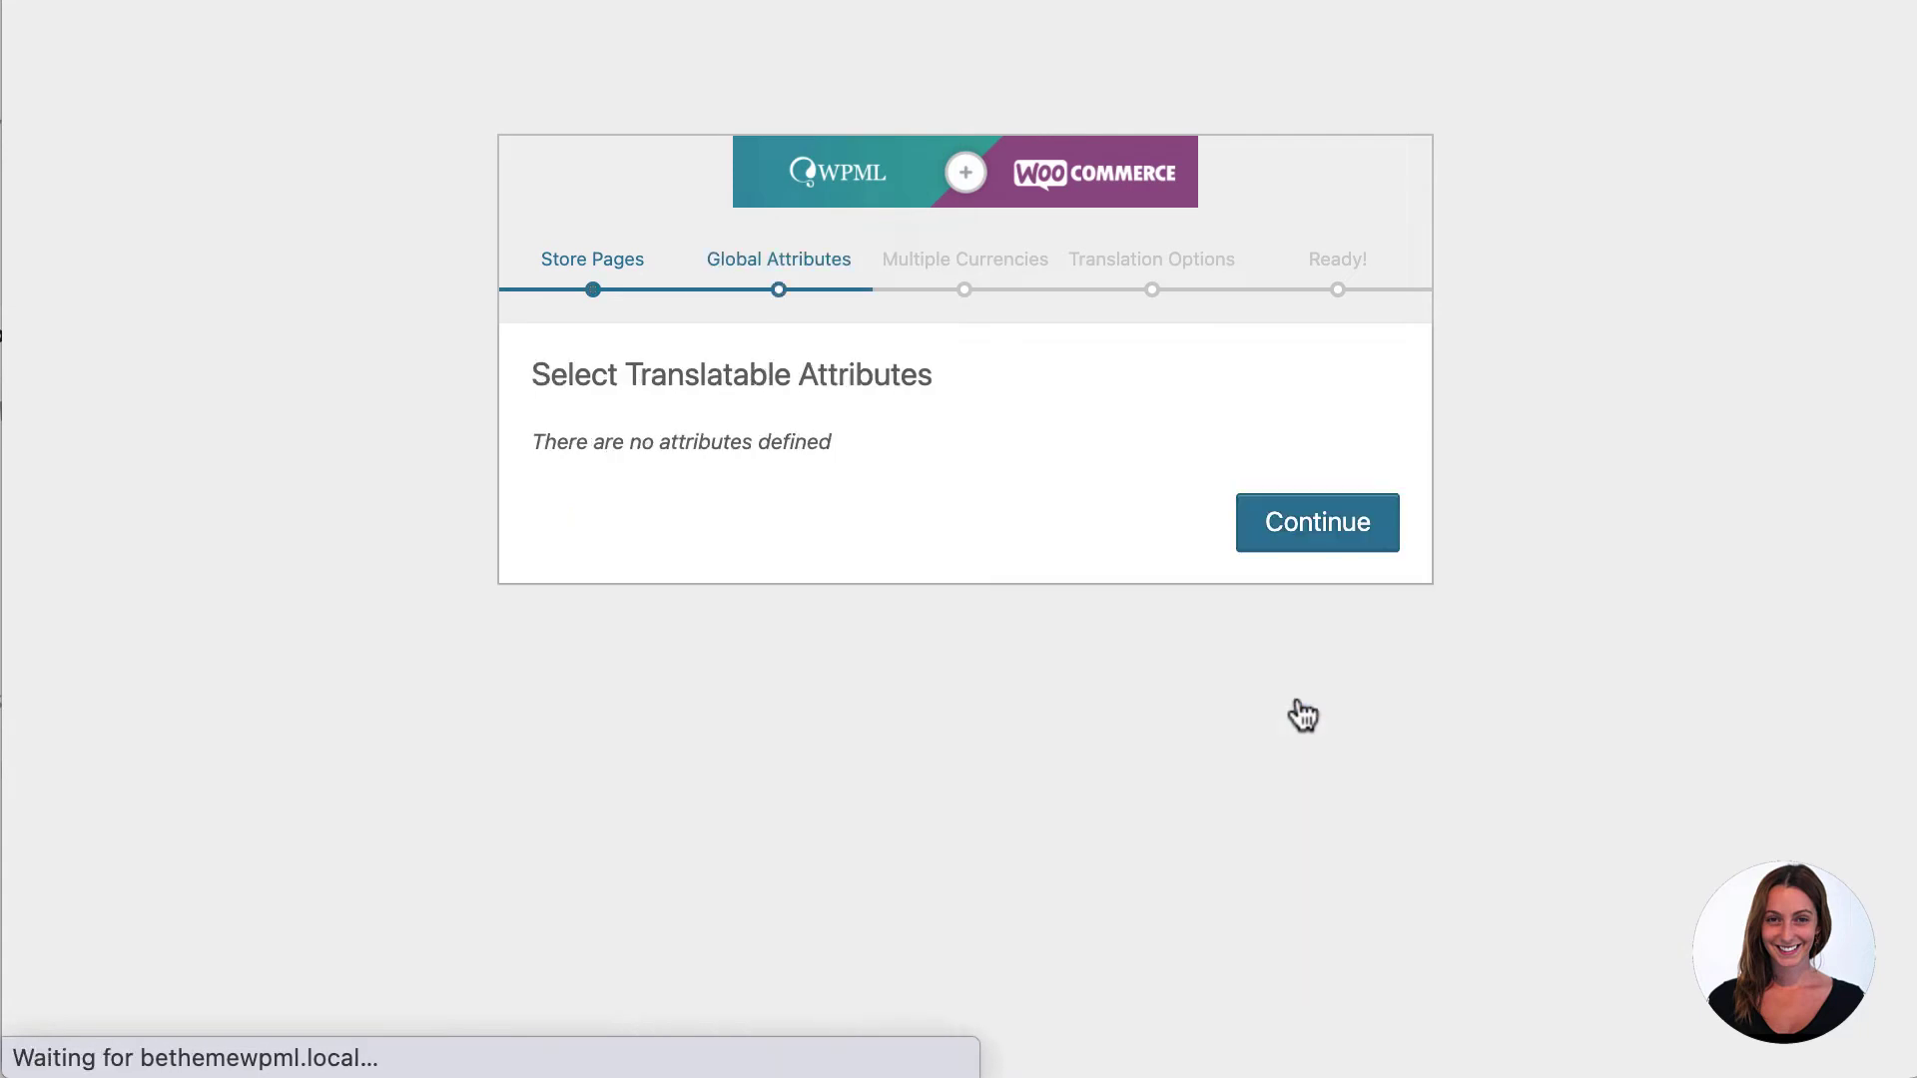
left_click(1334, 549)
Step: Enable multi-currency mode and translate all products automatically, then close the setup wizard
left_click(541, 554)
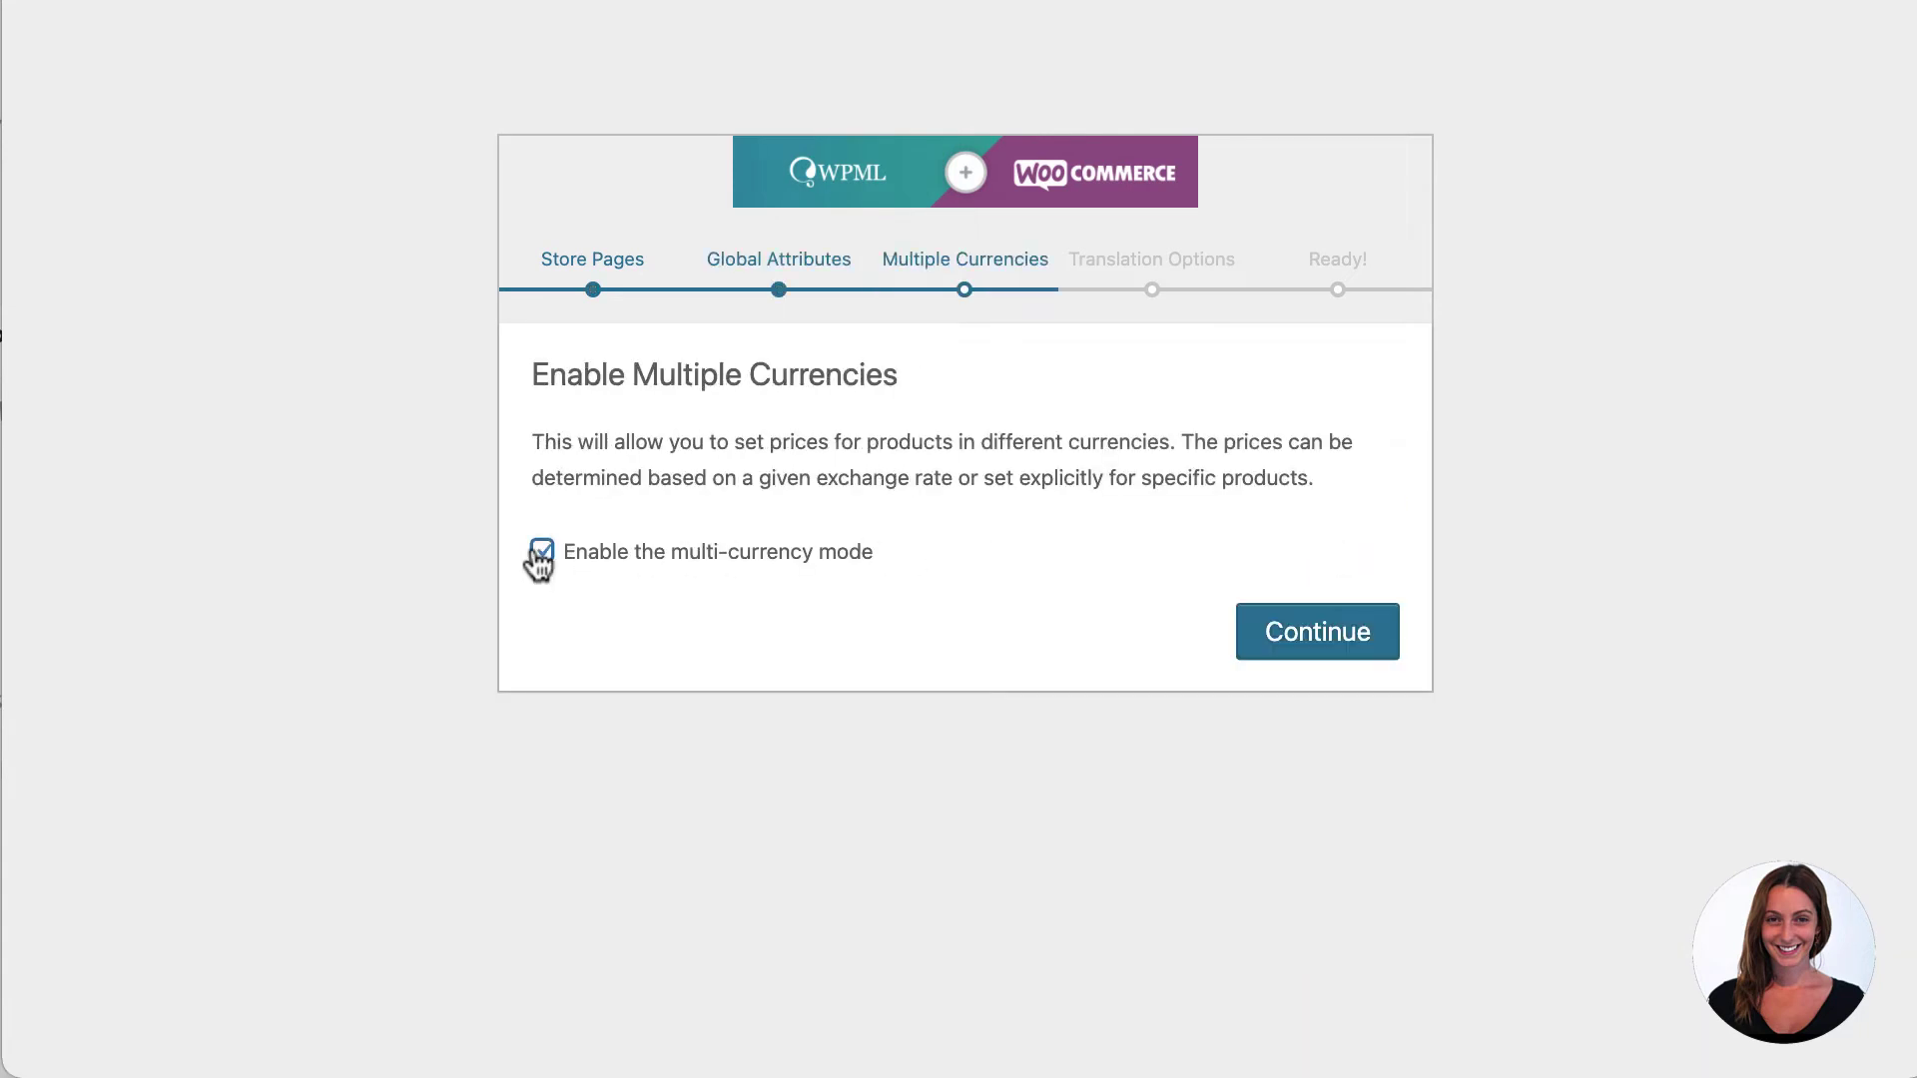
left_click(1313, 654)
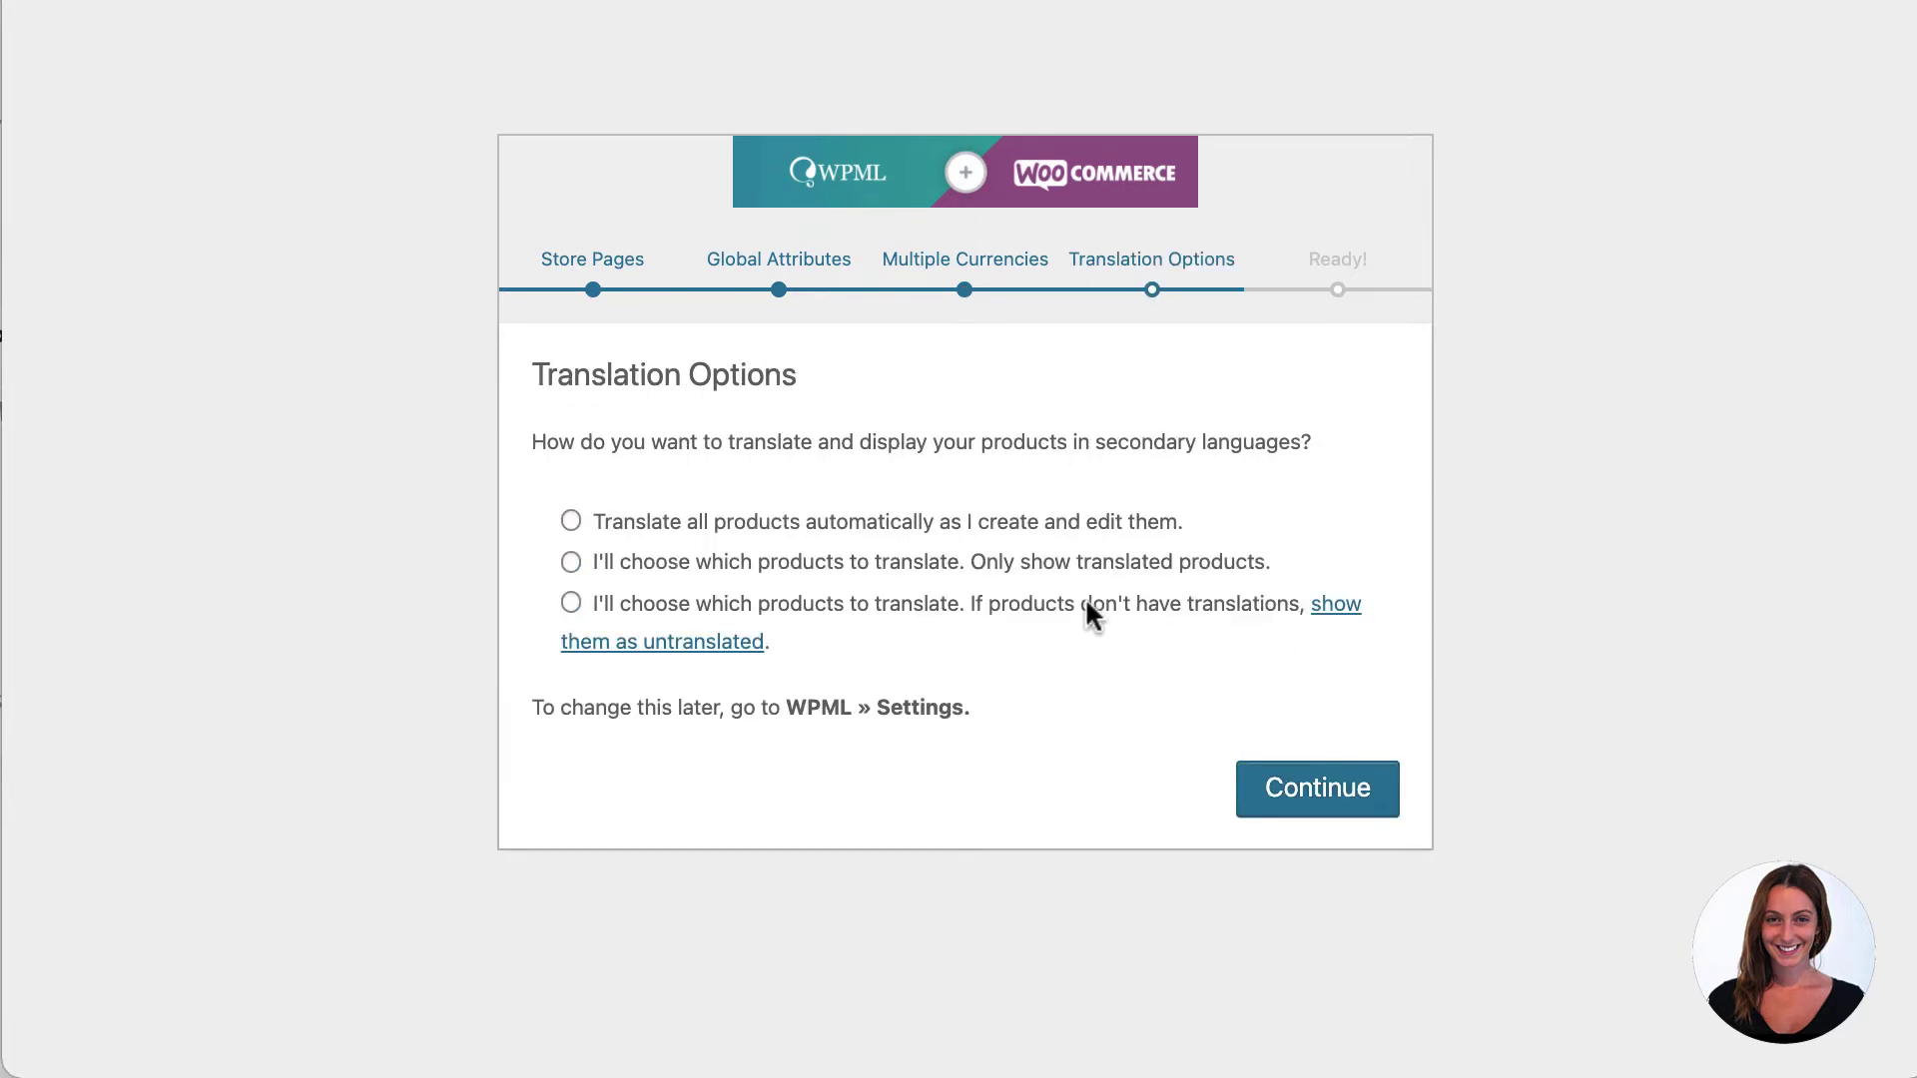
left_click(571, 522)
left_click(1330, 819)
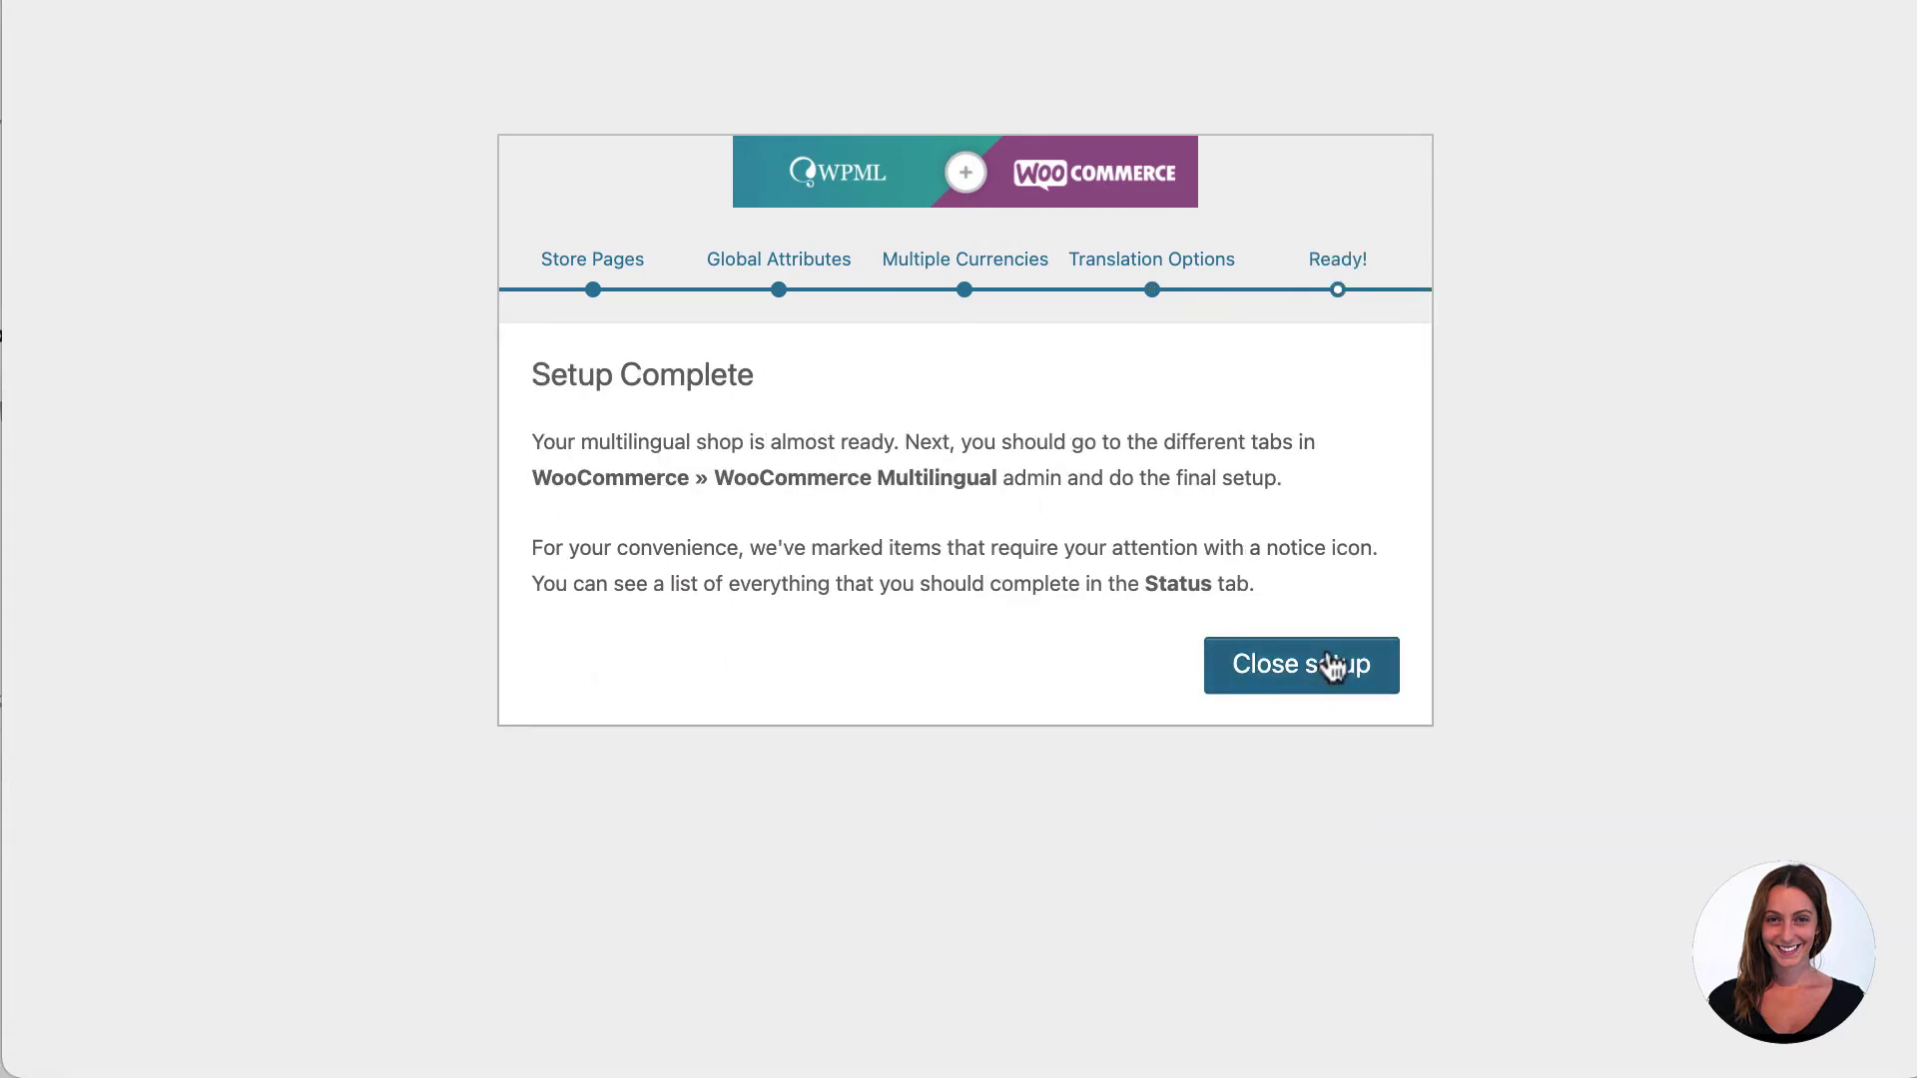
left_click(1331, 667)
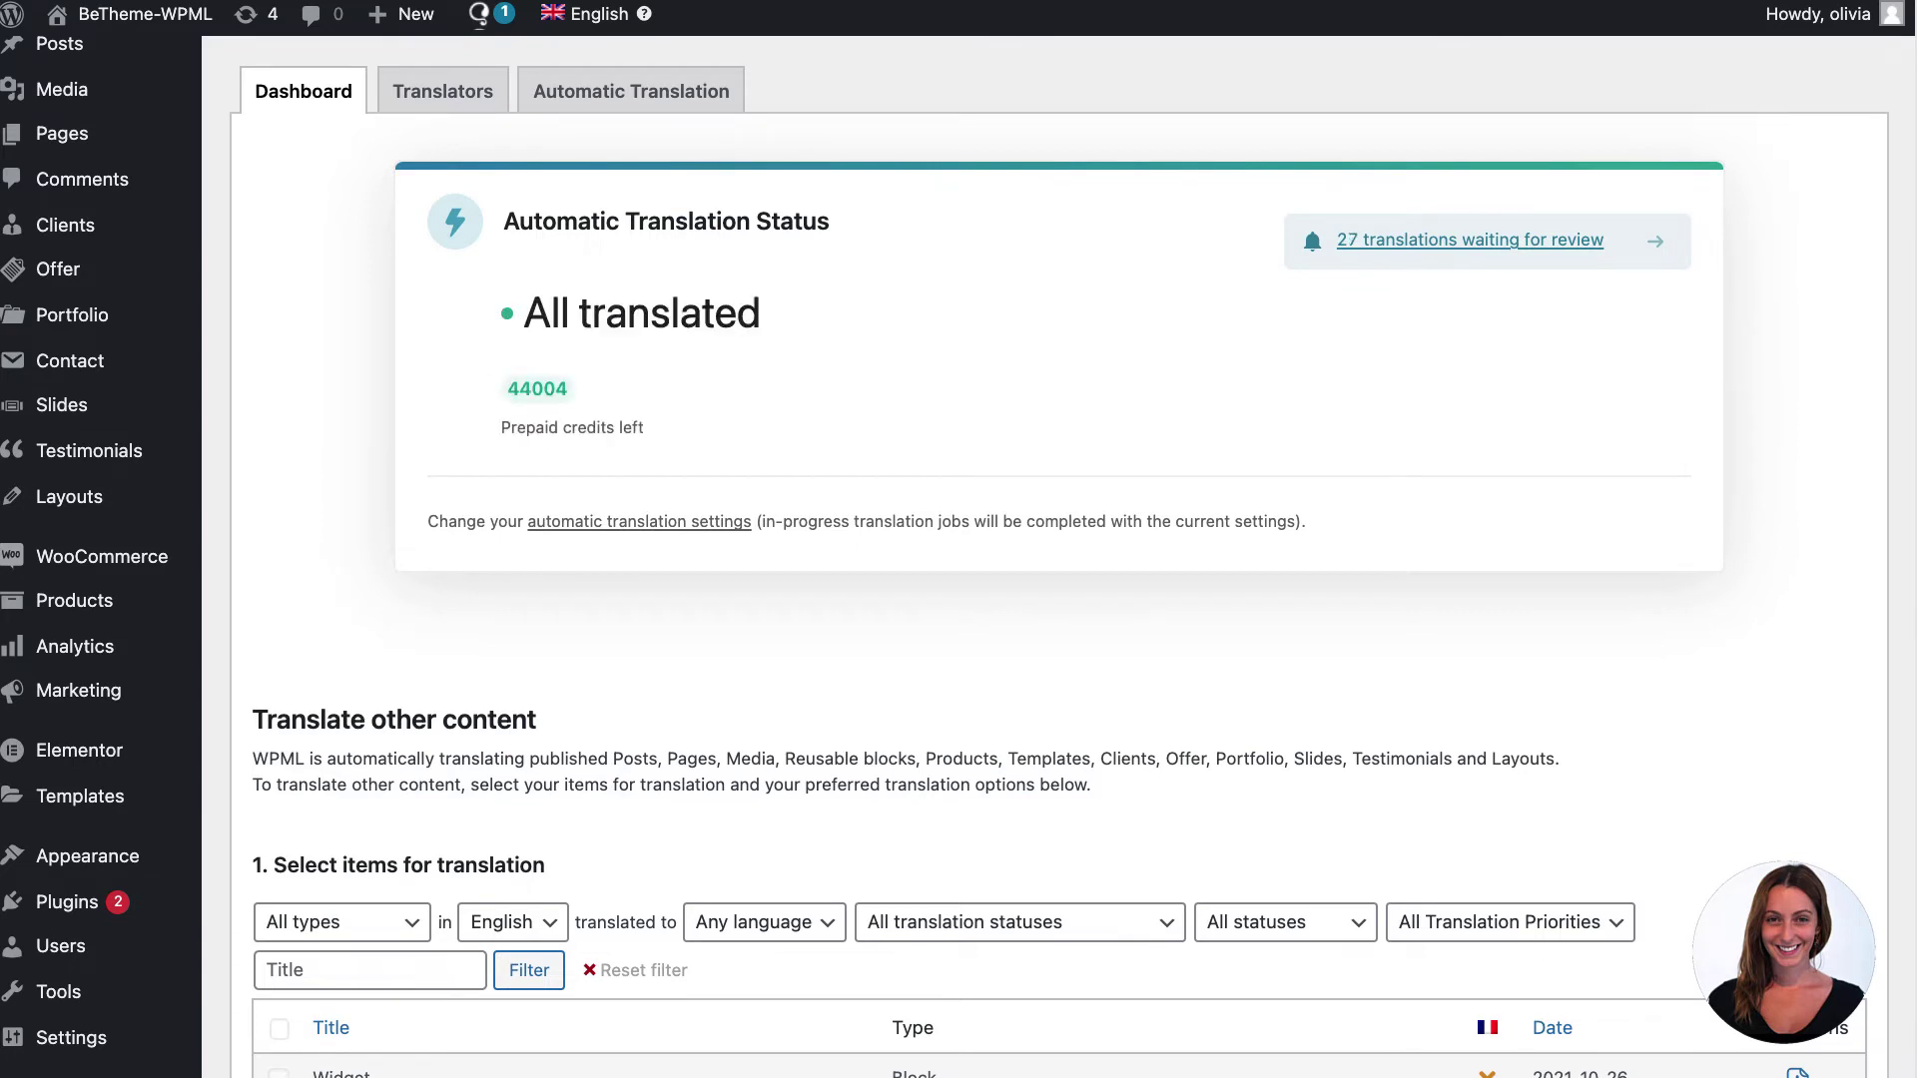
Step: Open the French Touchscreen Smartphone translation job from the review queue for editing
left_click(1453, 242)
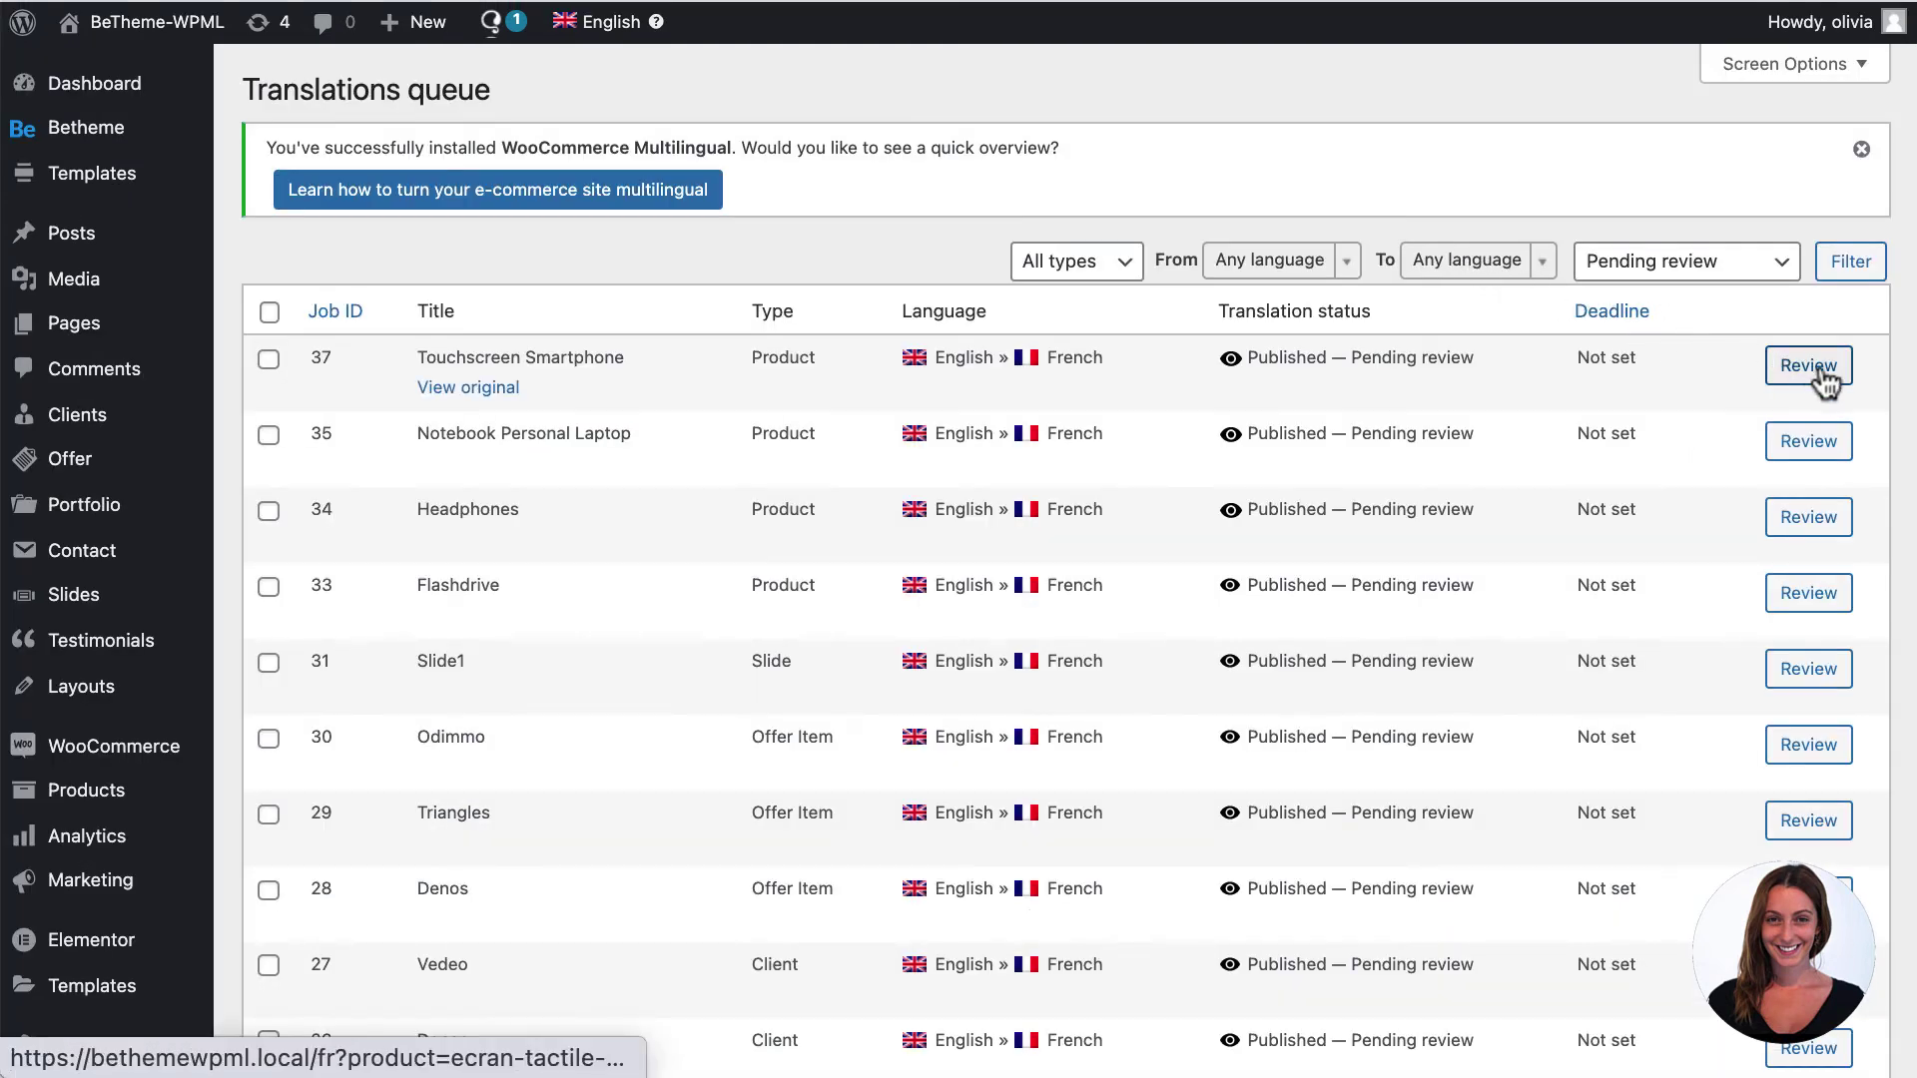
left_click(1821, 377)
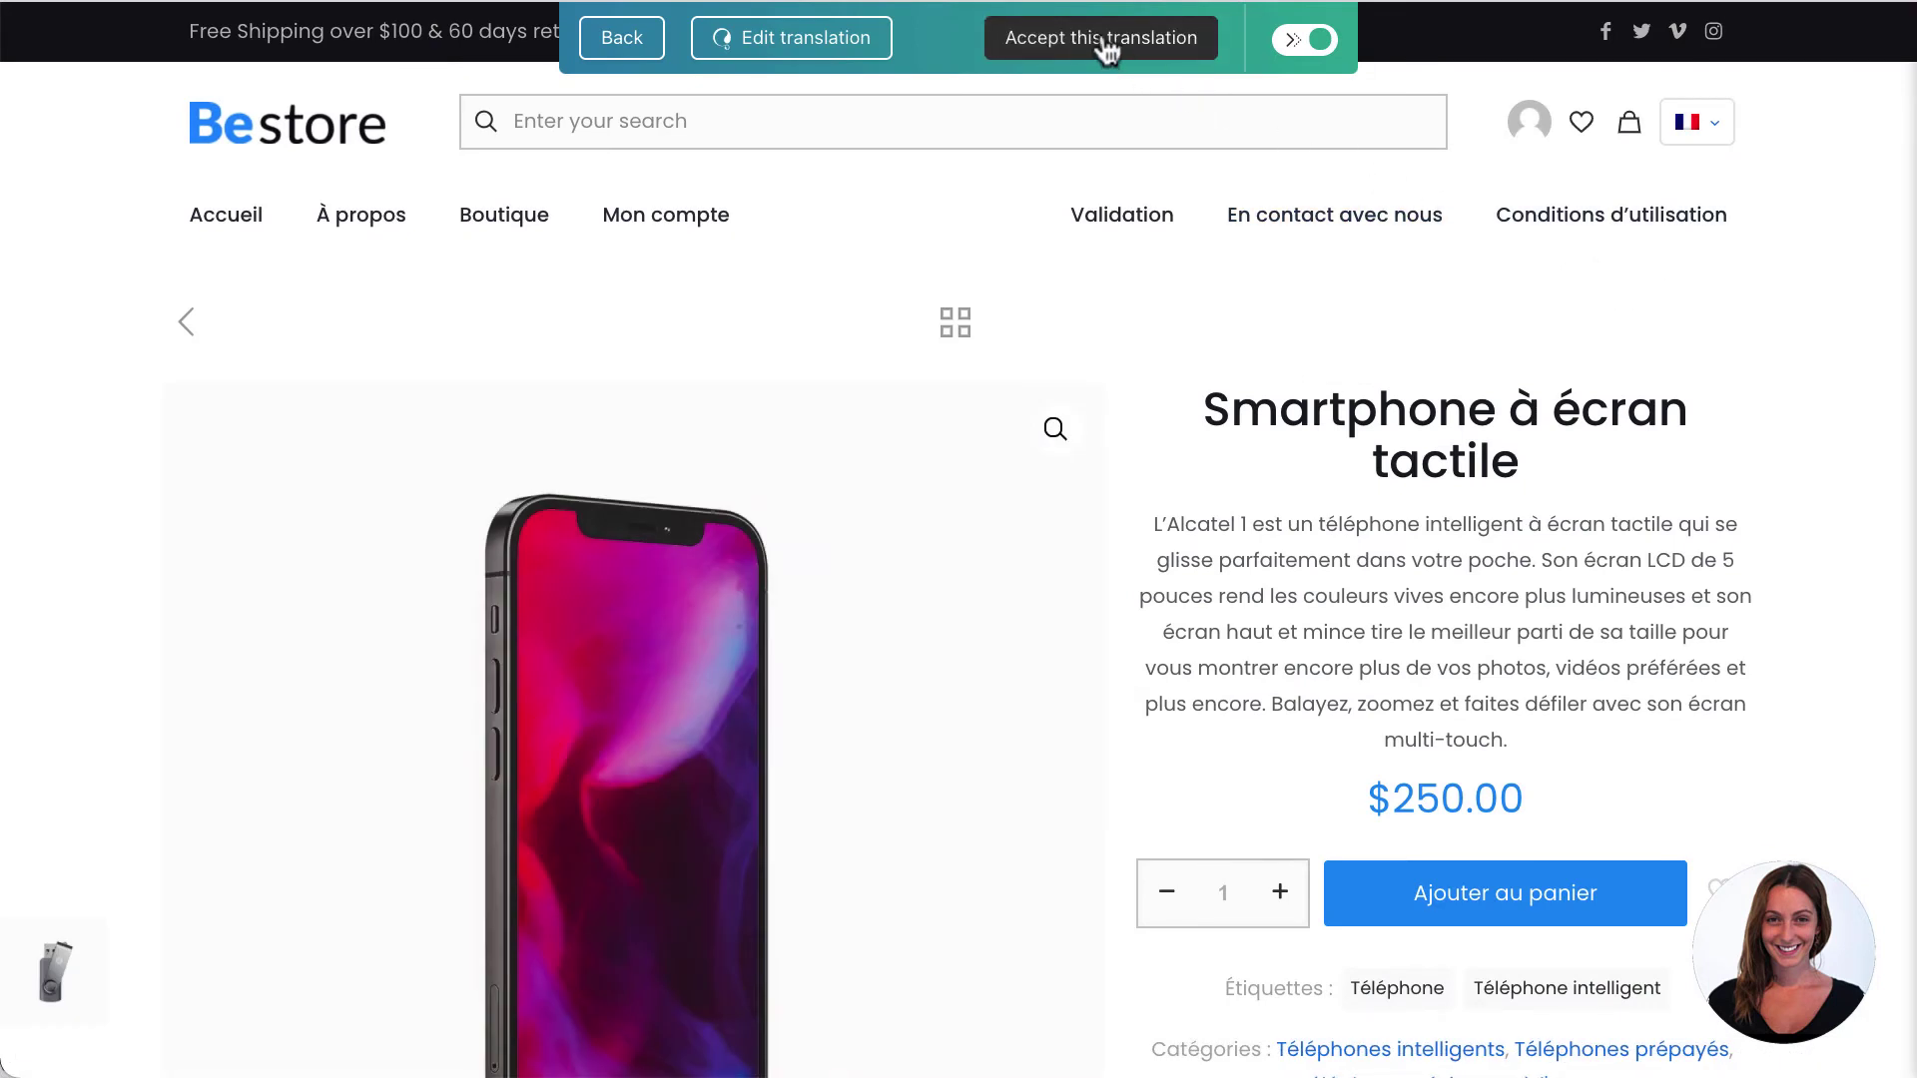
left_click(787, 44)
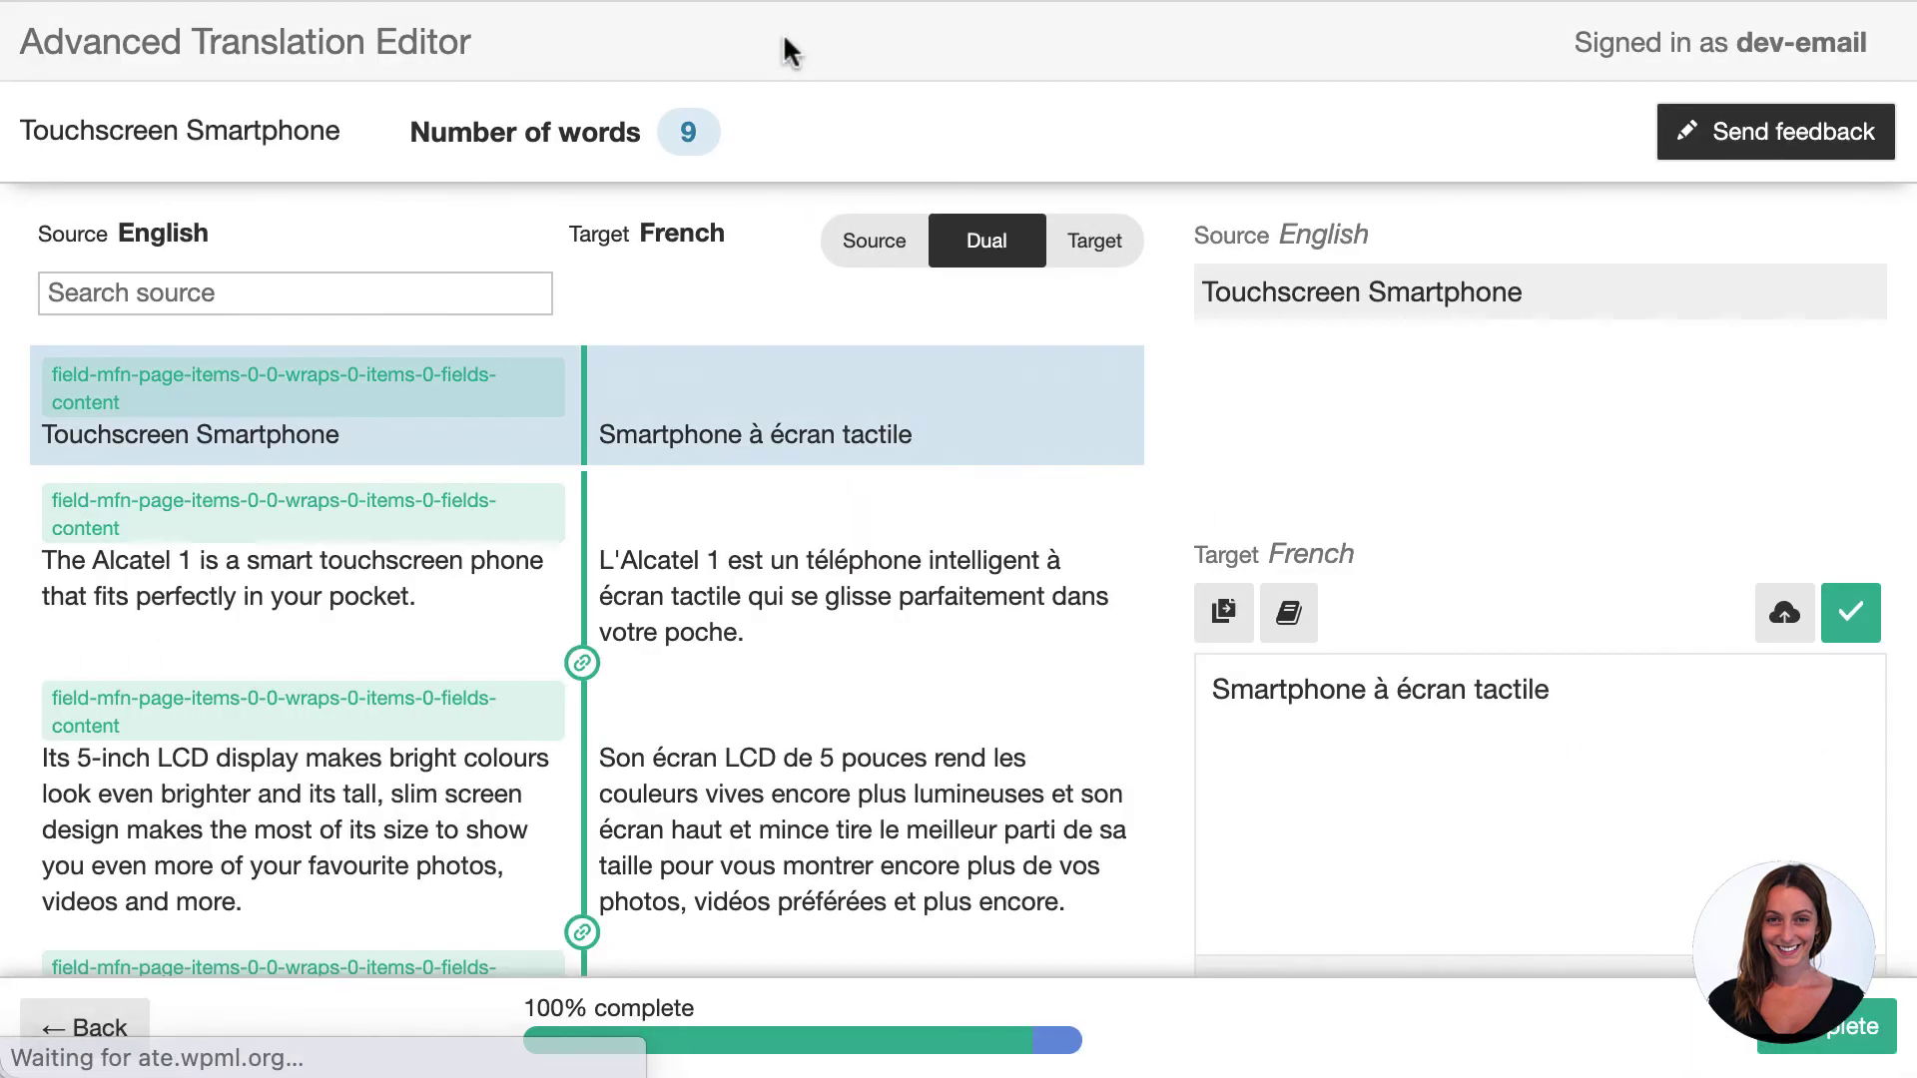
Step: Change the French product name and title to 'Téléphone intelligent', complete the job and accept it
left_click_drag(1553, 632, 1151, 662)
type("Téléphone intelligent")
left_click(1850, 612)
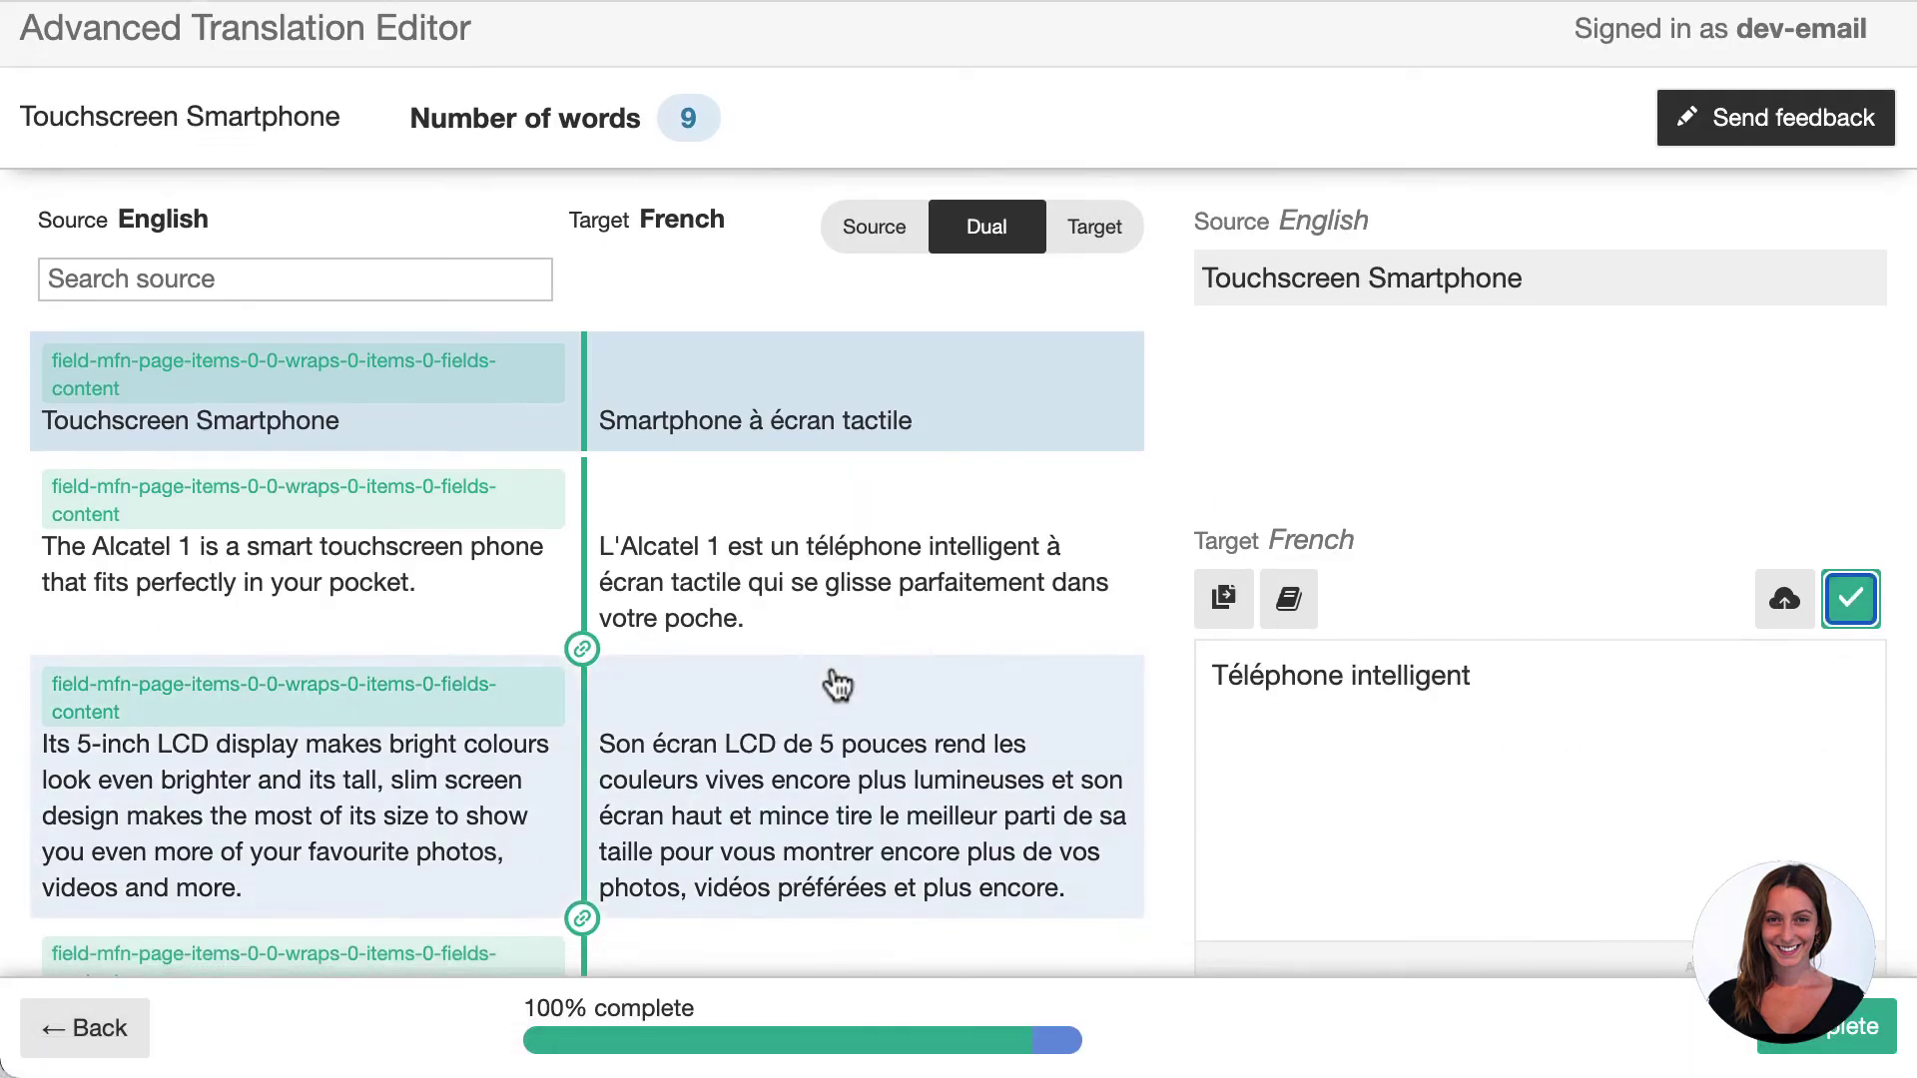
scroll(899, 658, "down", 2)
left_click(971, 854)
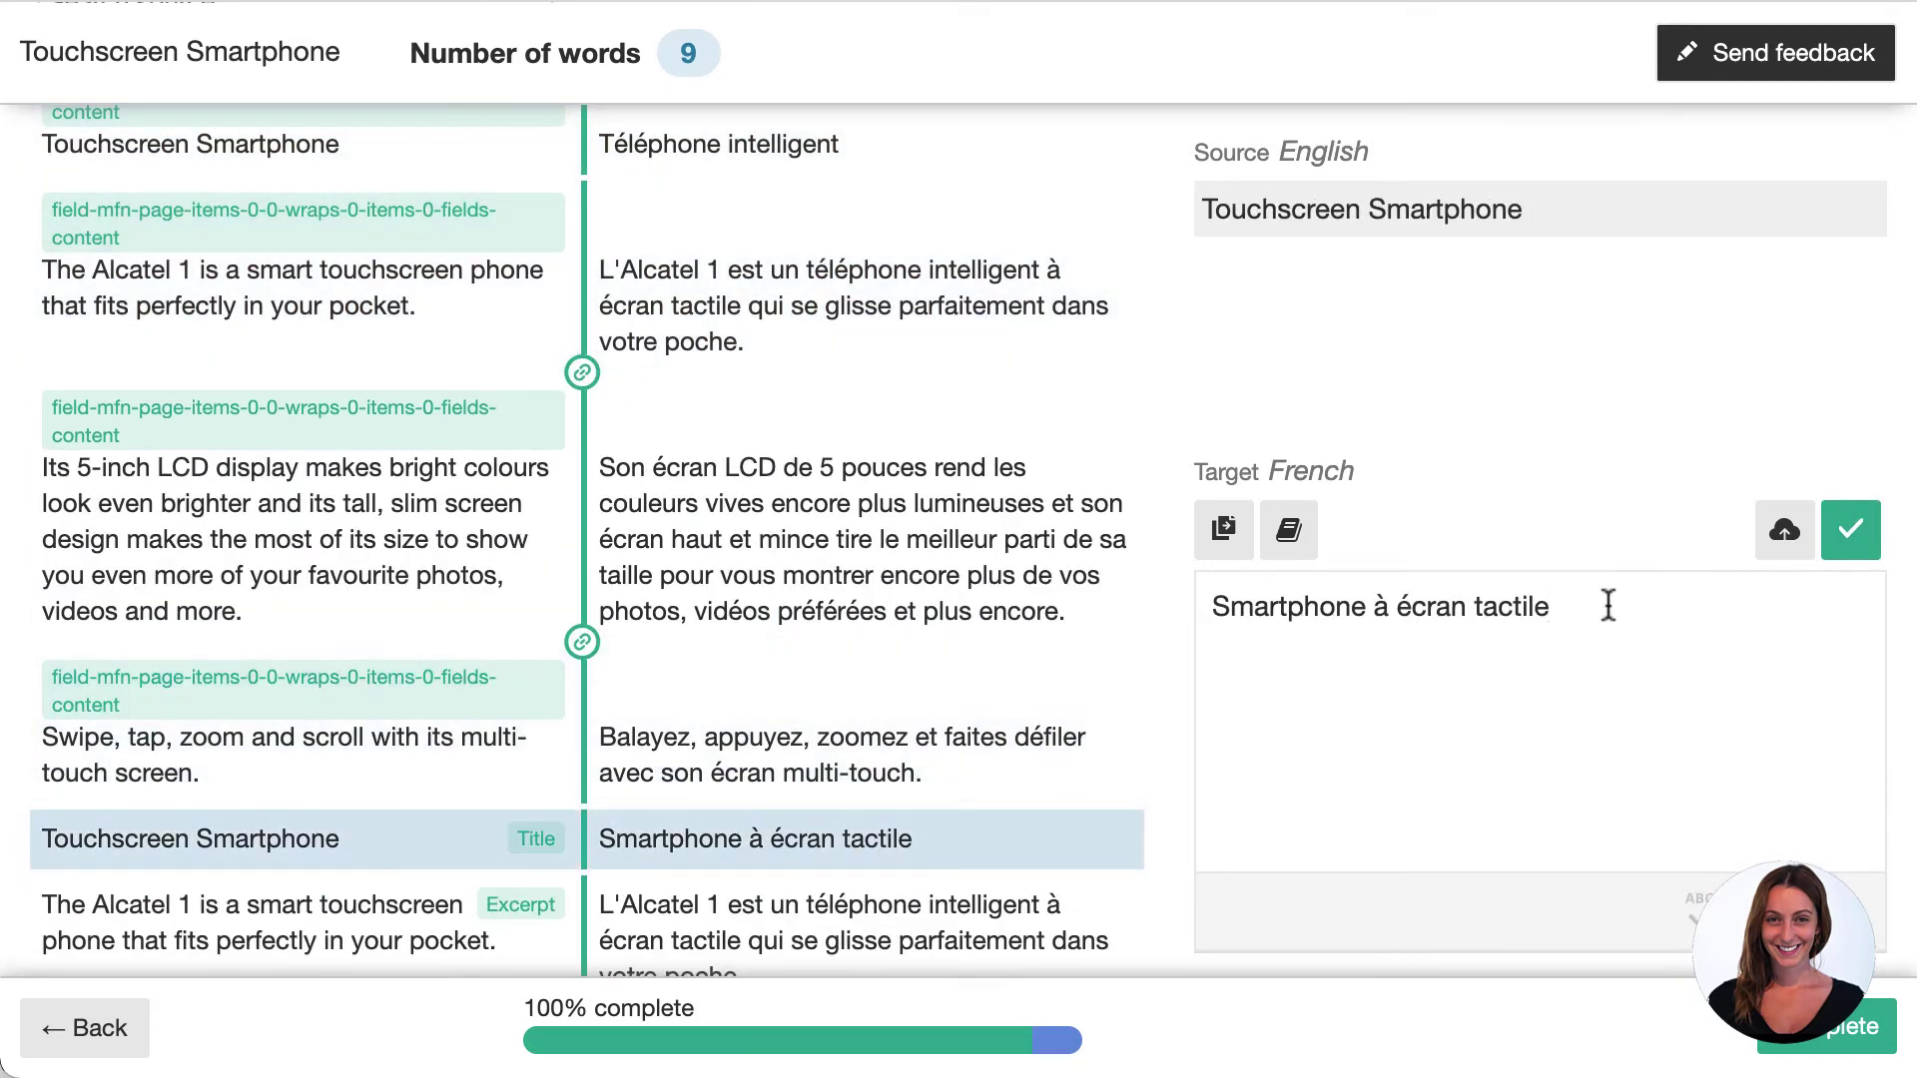
left_click_drag(1608, 605, 1522, 559)
type("Téléphone intelligent")
left_click(1852, 529)
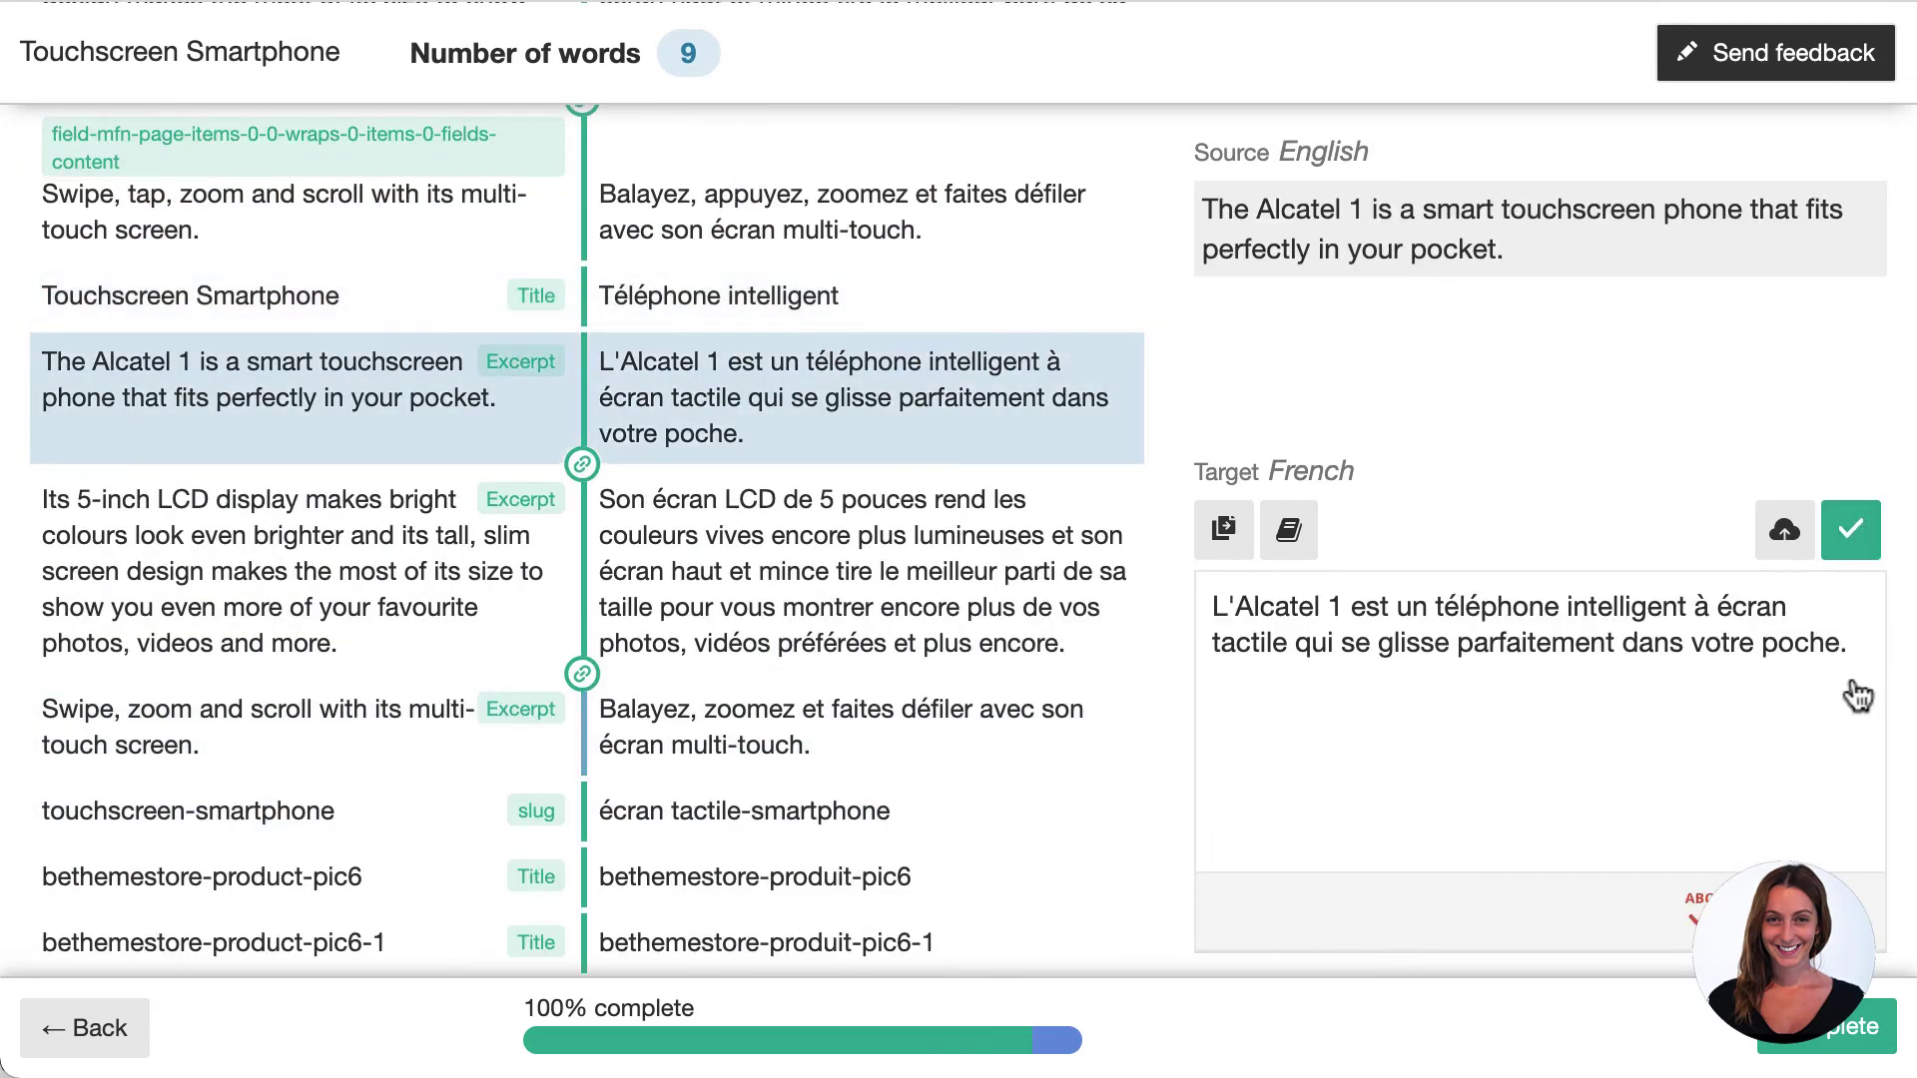
left_click(1835, 1038)
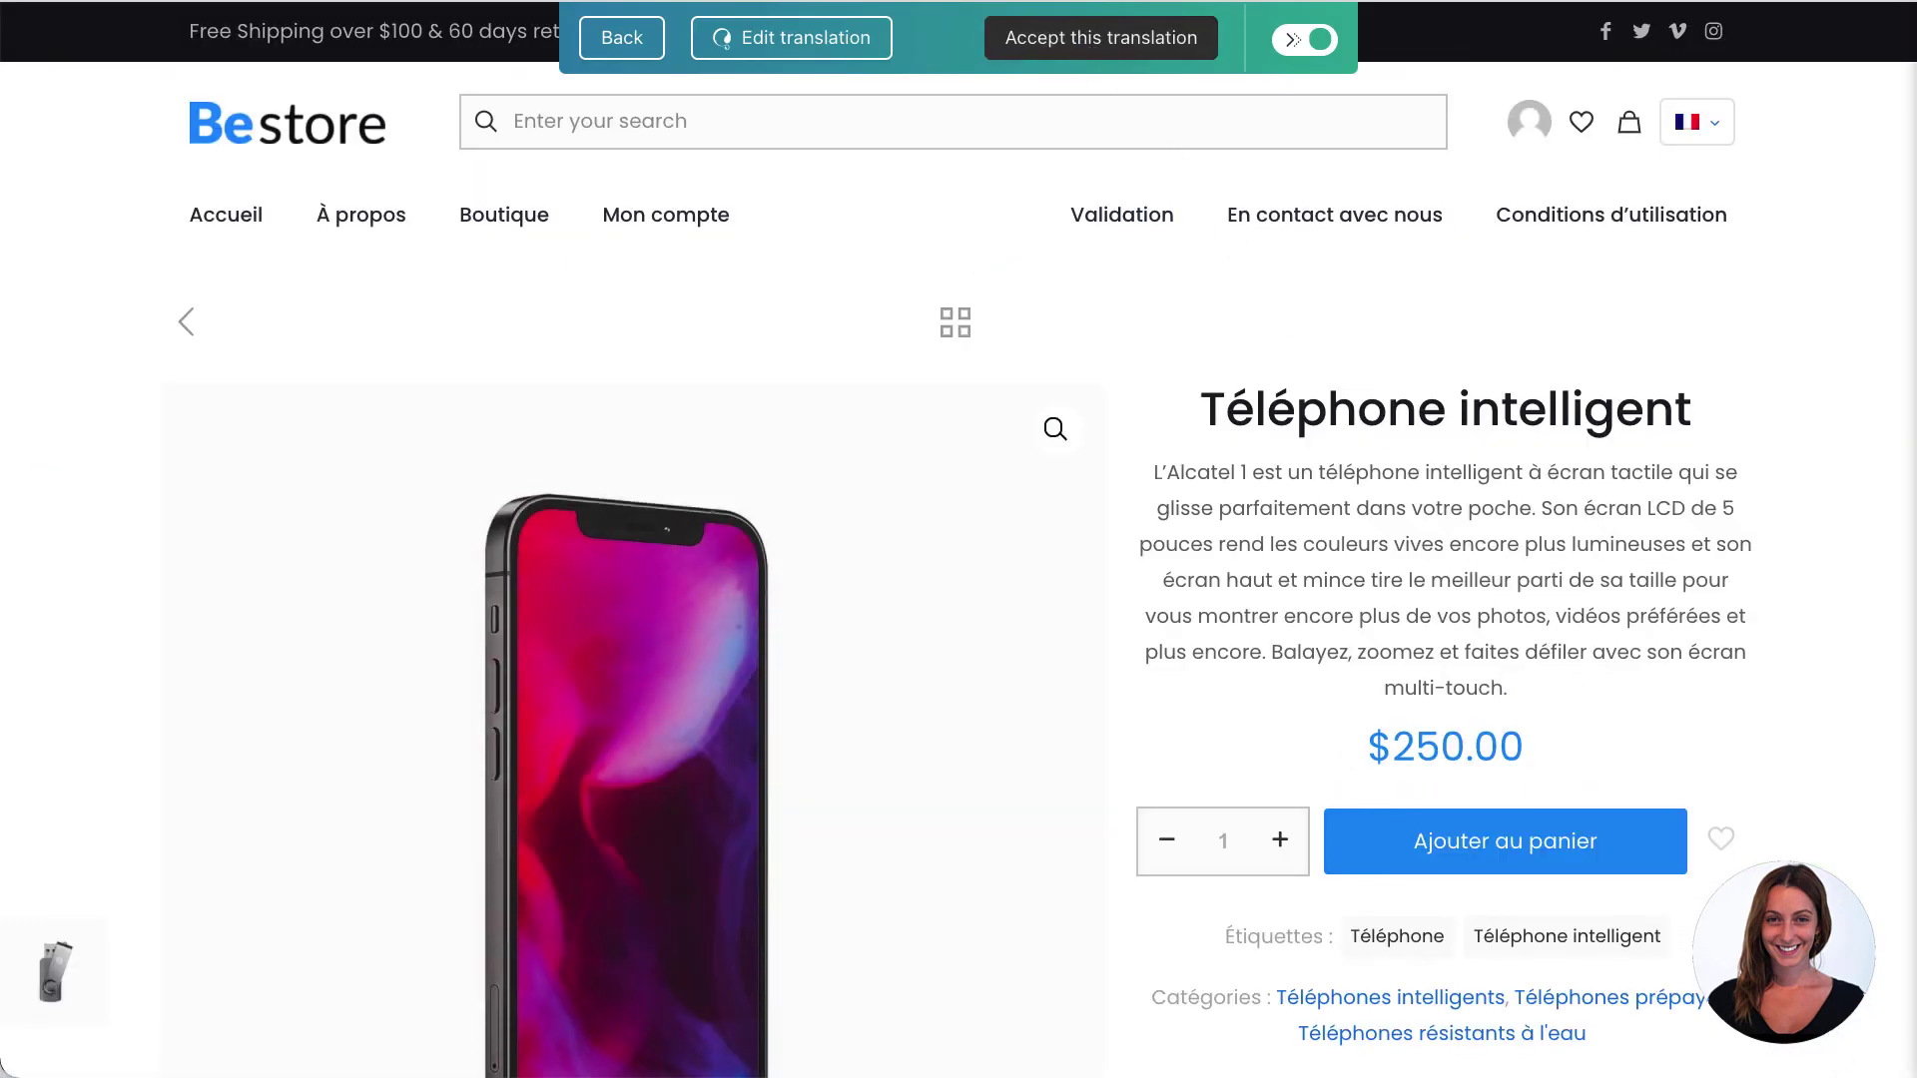
left_click(1083, 38)
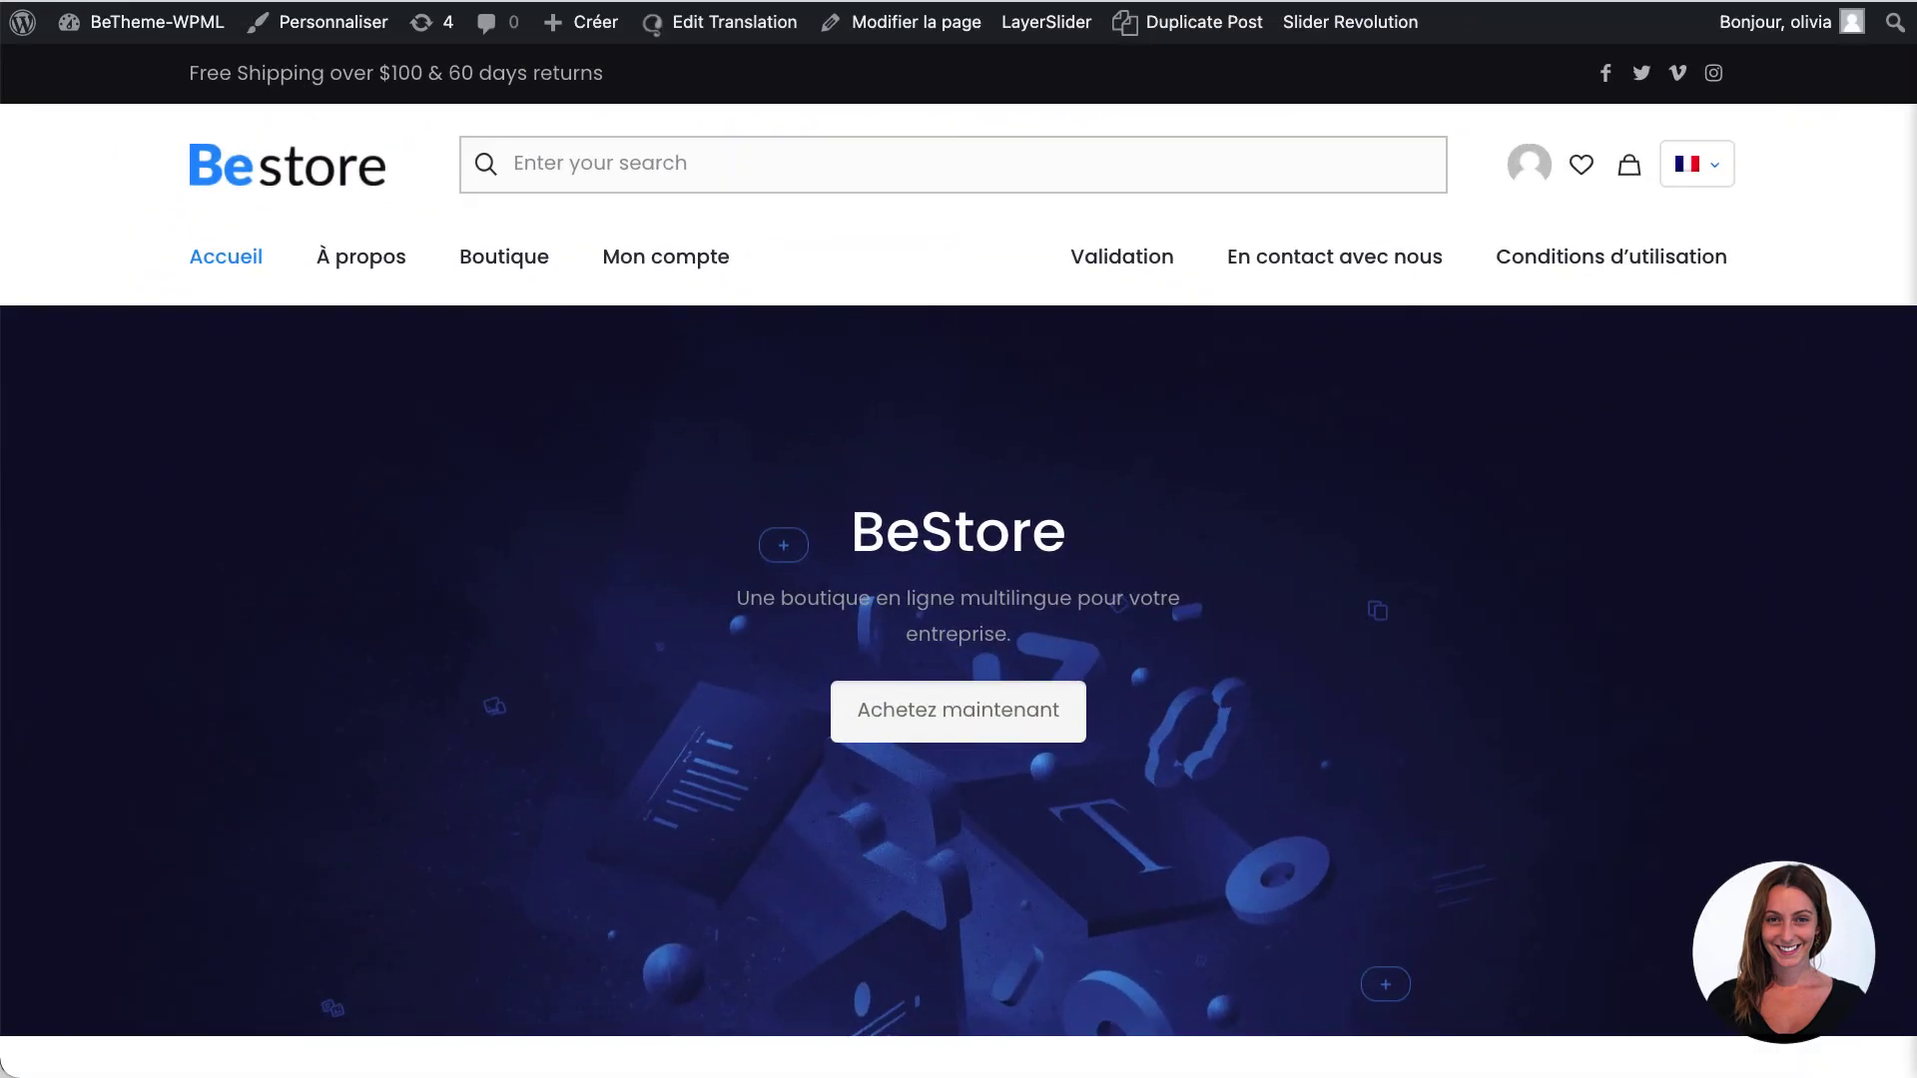
Step: Scroll through the French home and checkout pages to check the translations
scroll(958, 559, "down", 10)
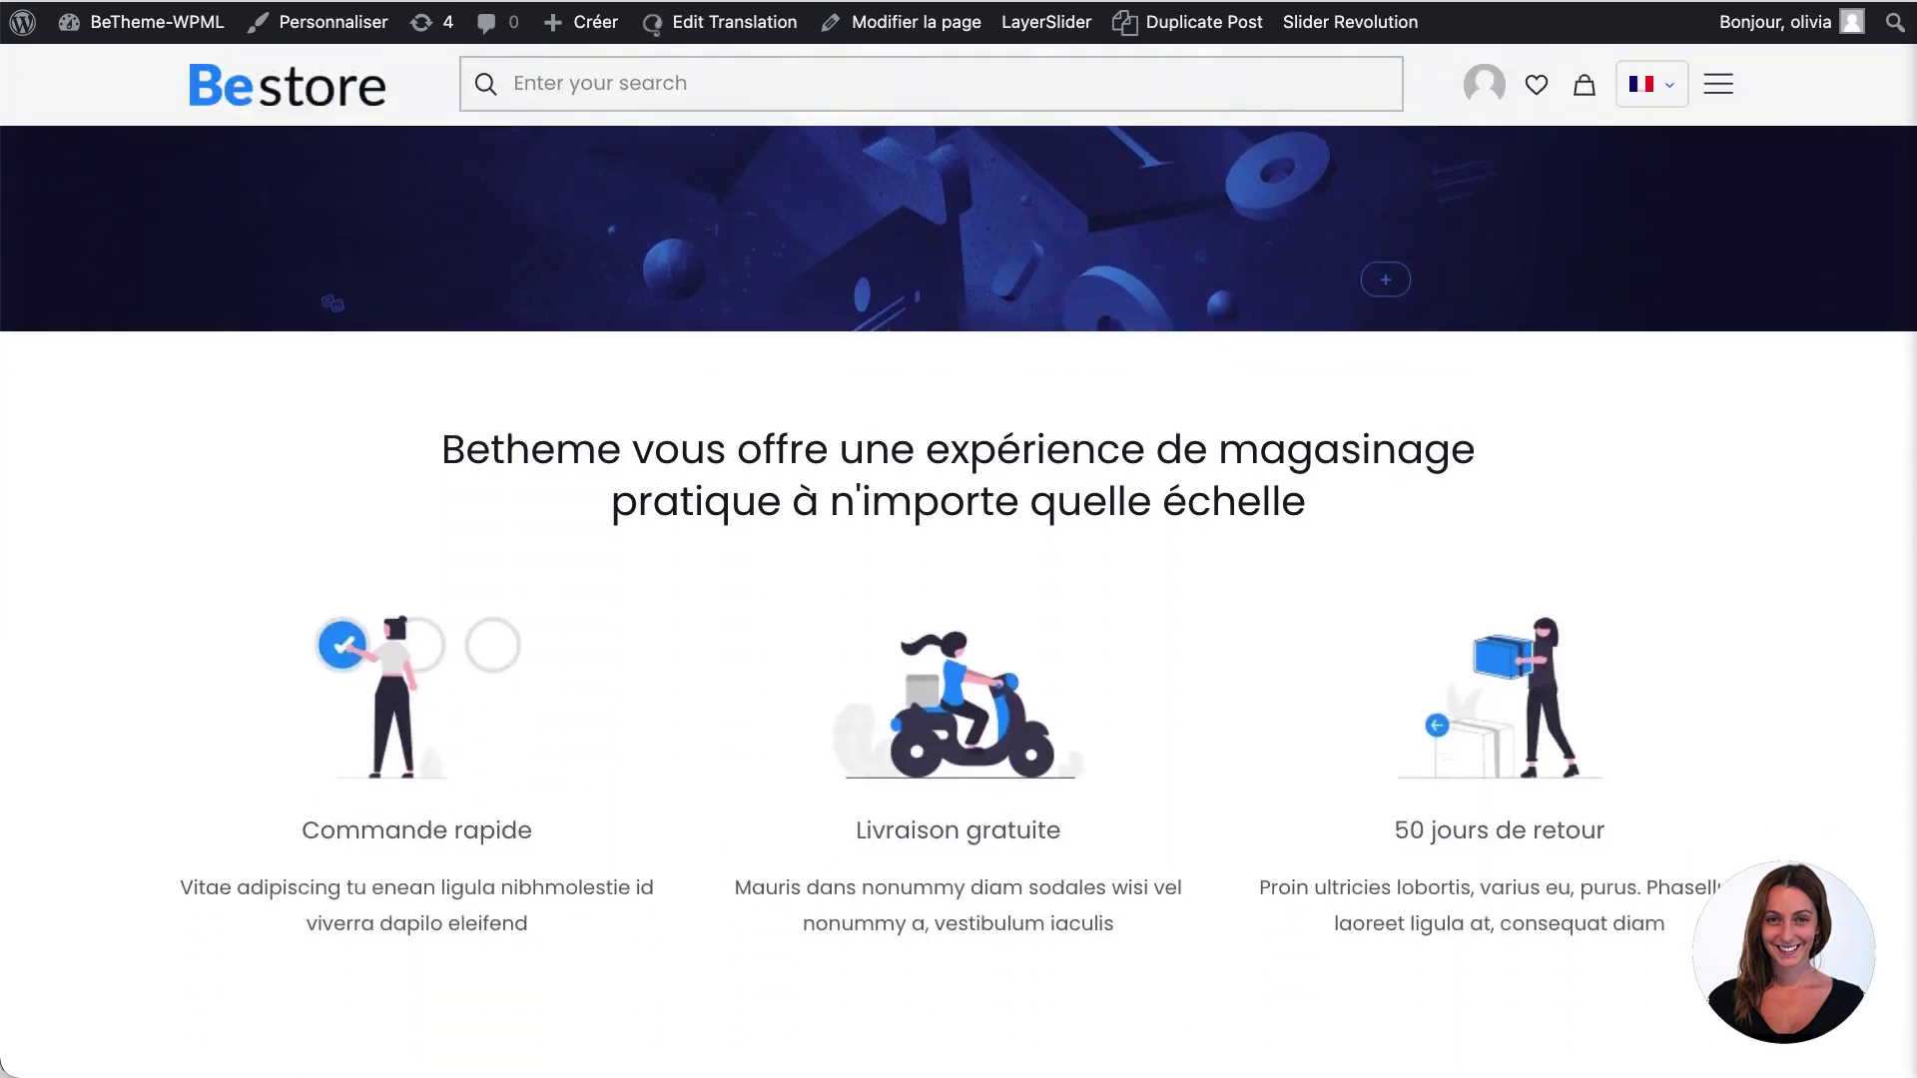
scroll(958, 559, "down", 10)
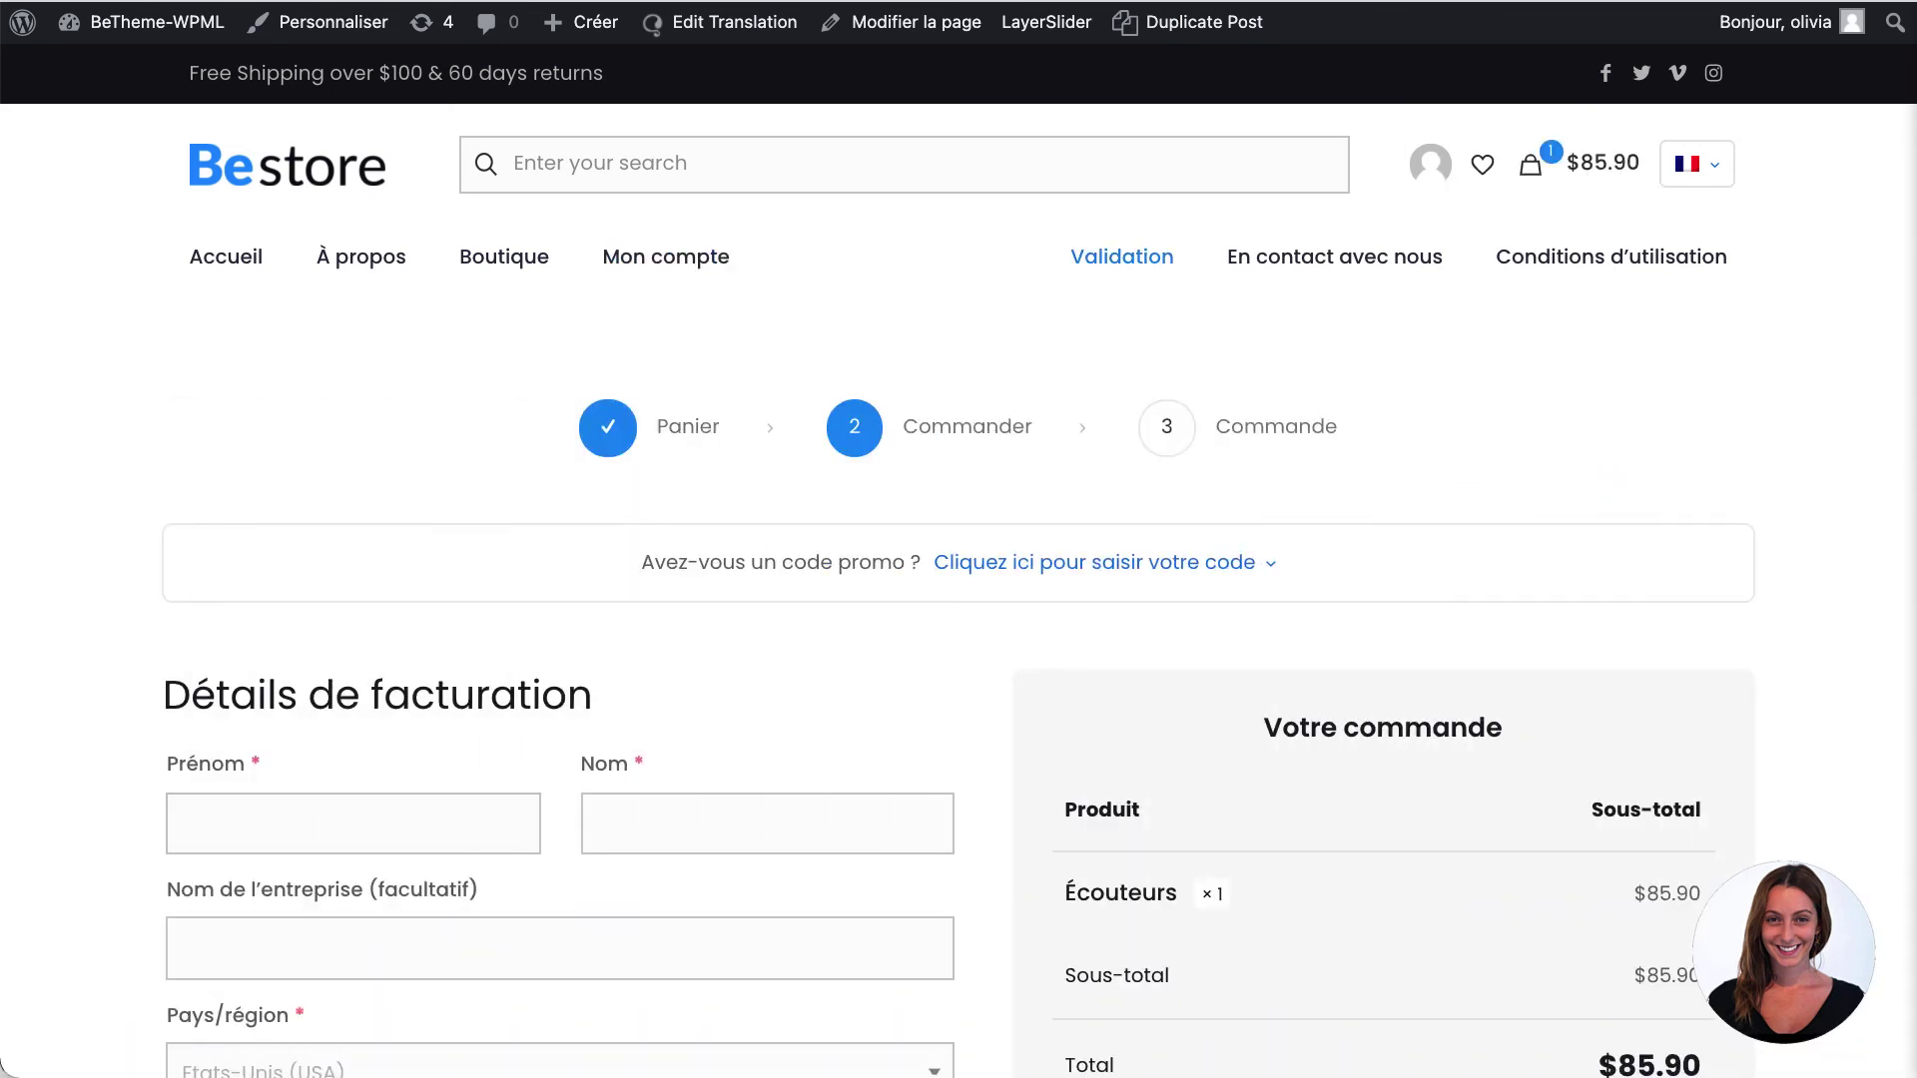
scroll(958, 599, "down", 12)
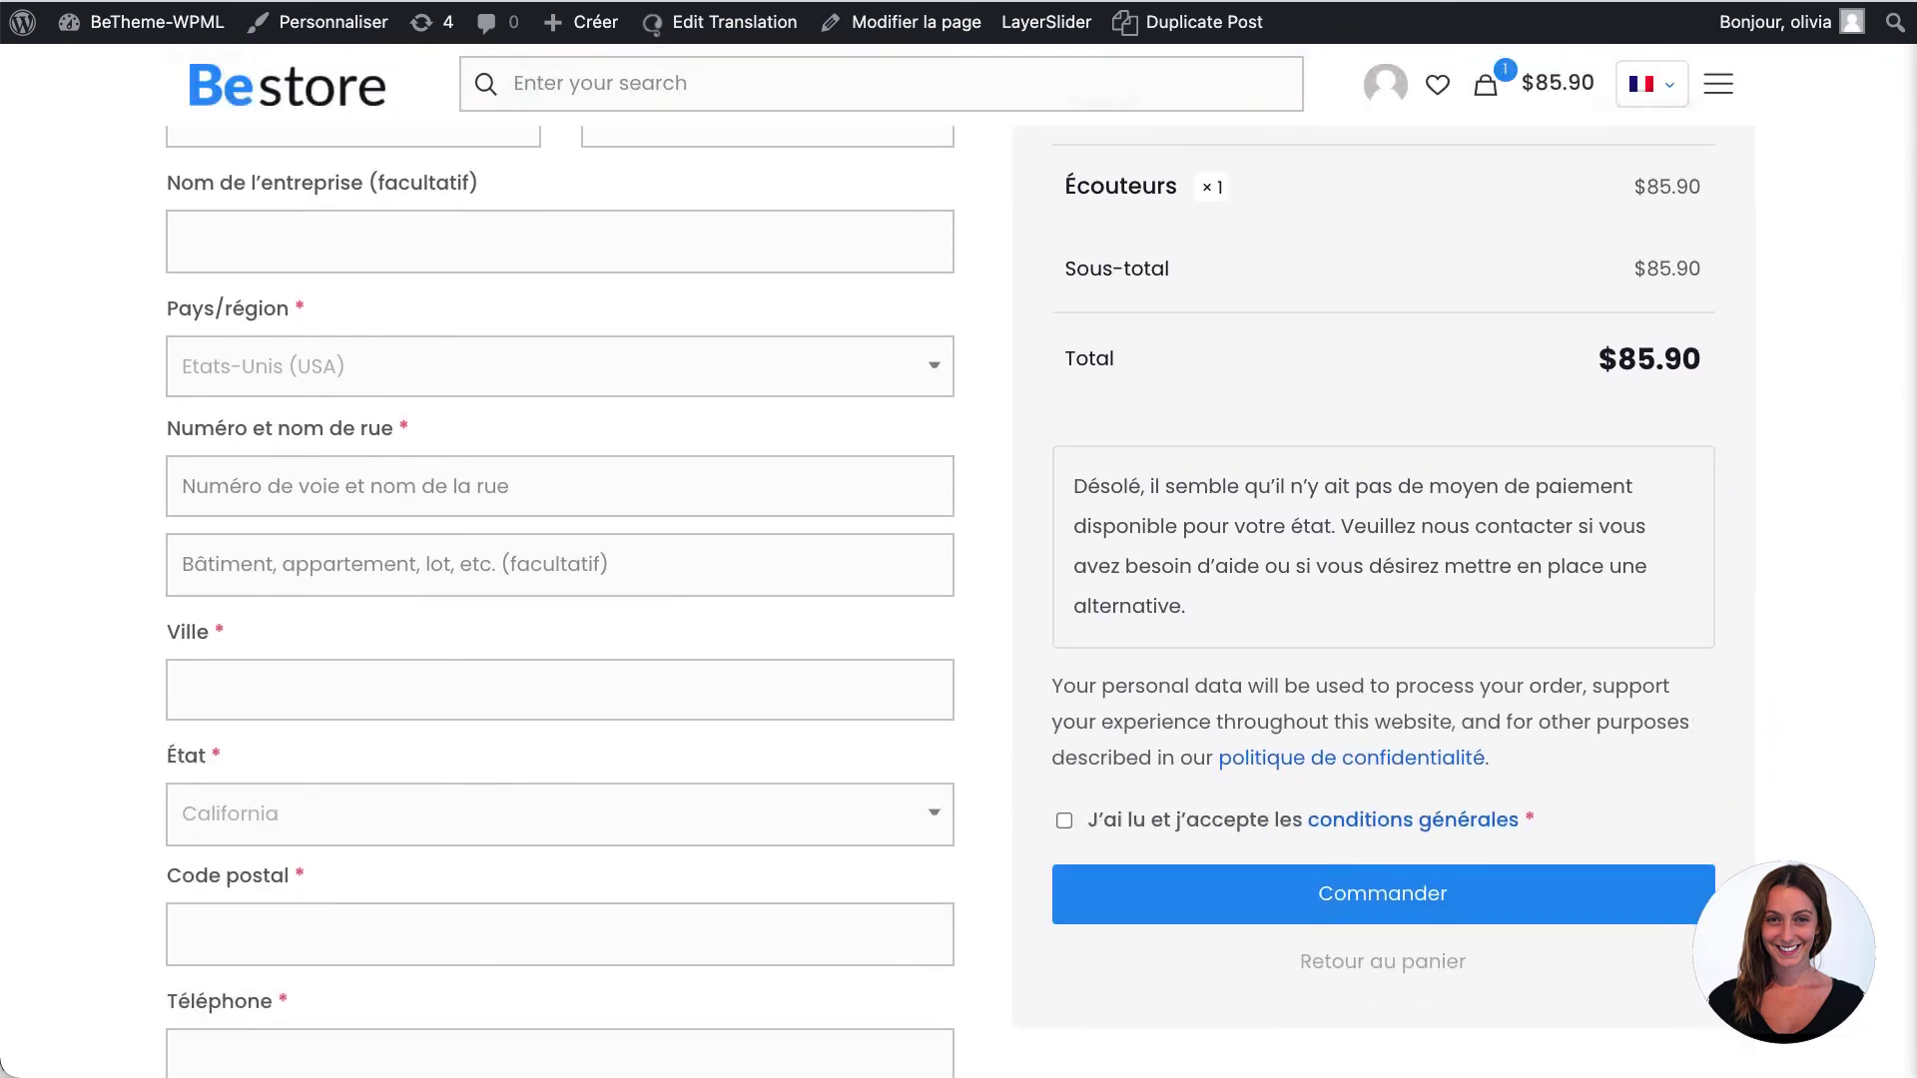
scroll(958, 599, "down", 10)
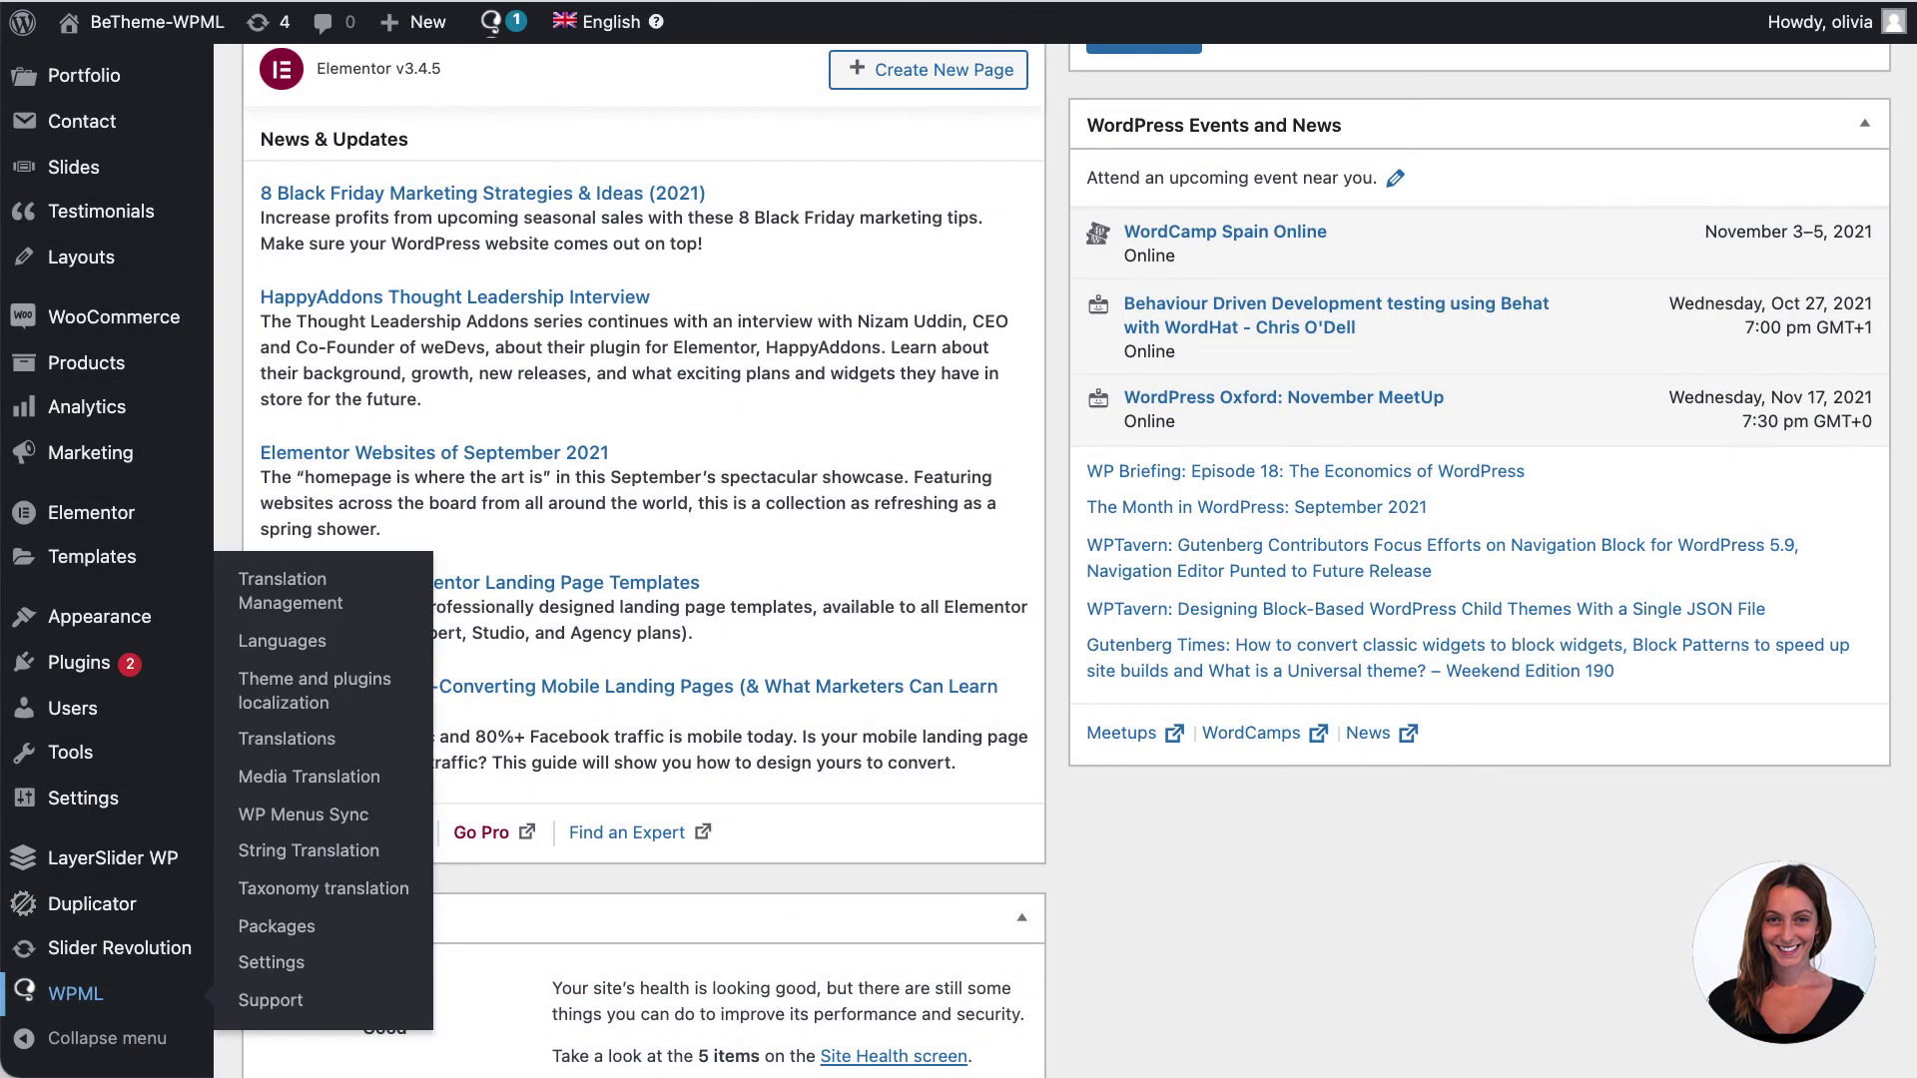
Step: Search String Translation for 'Useful links' and save its French translation 'Liens utiles'
left_click(321, 852)
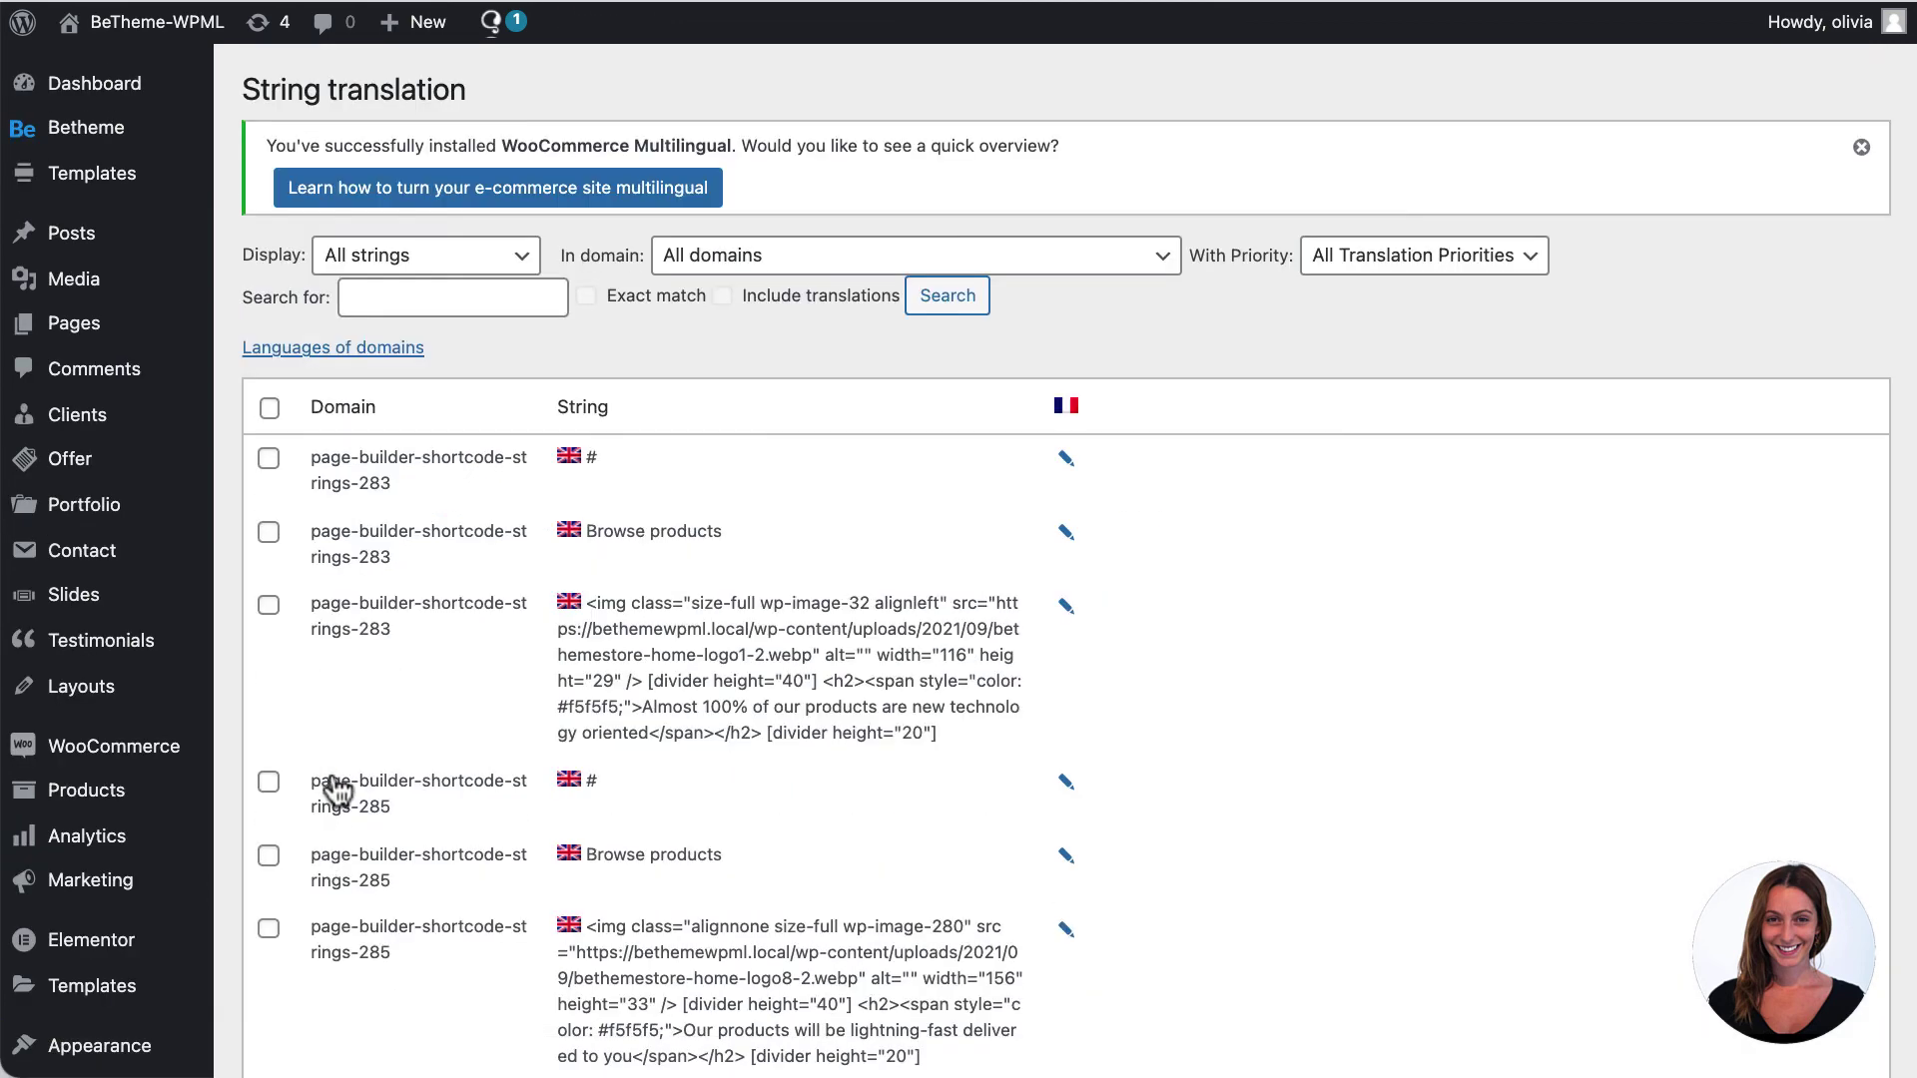
left_click(427, 298)
type("Useful links")
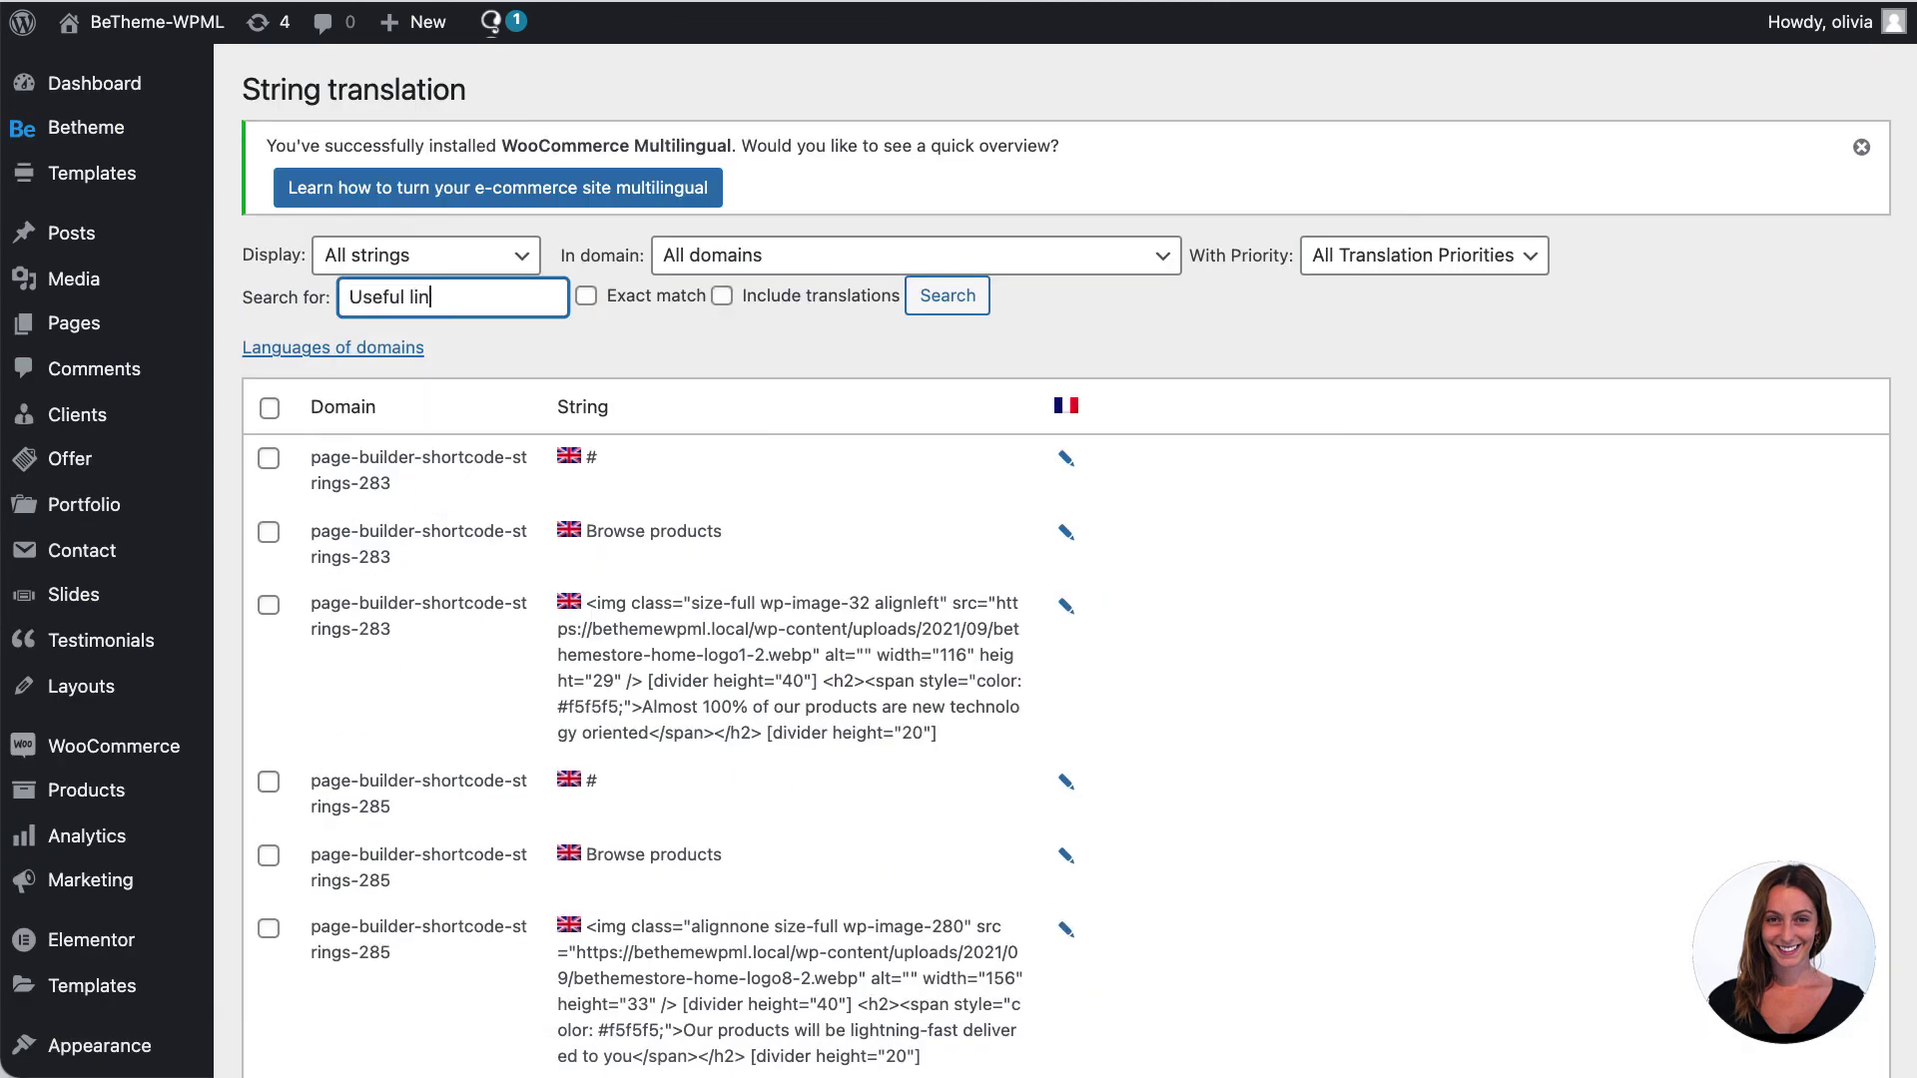
key("Return")
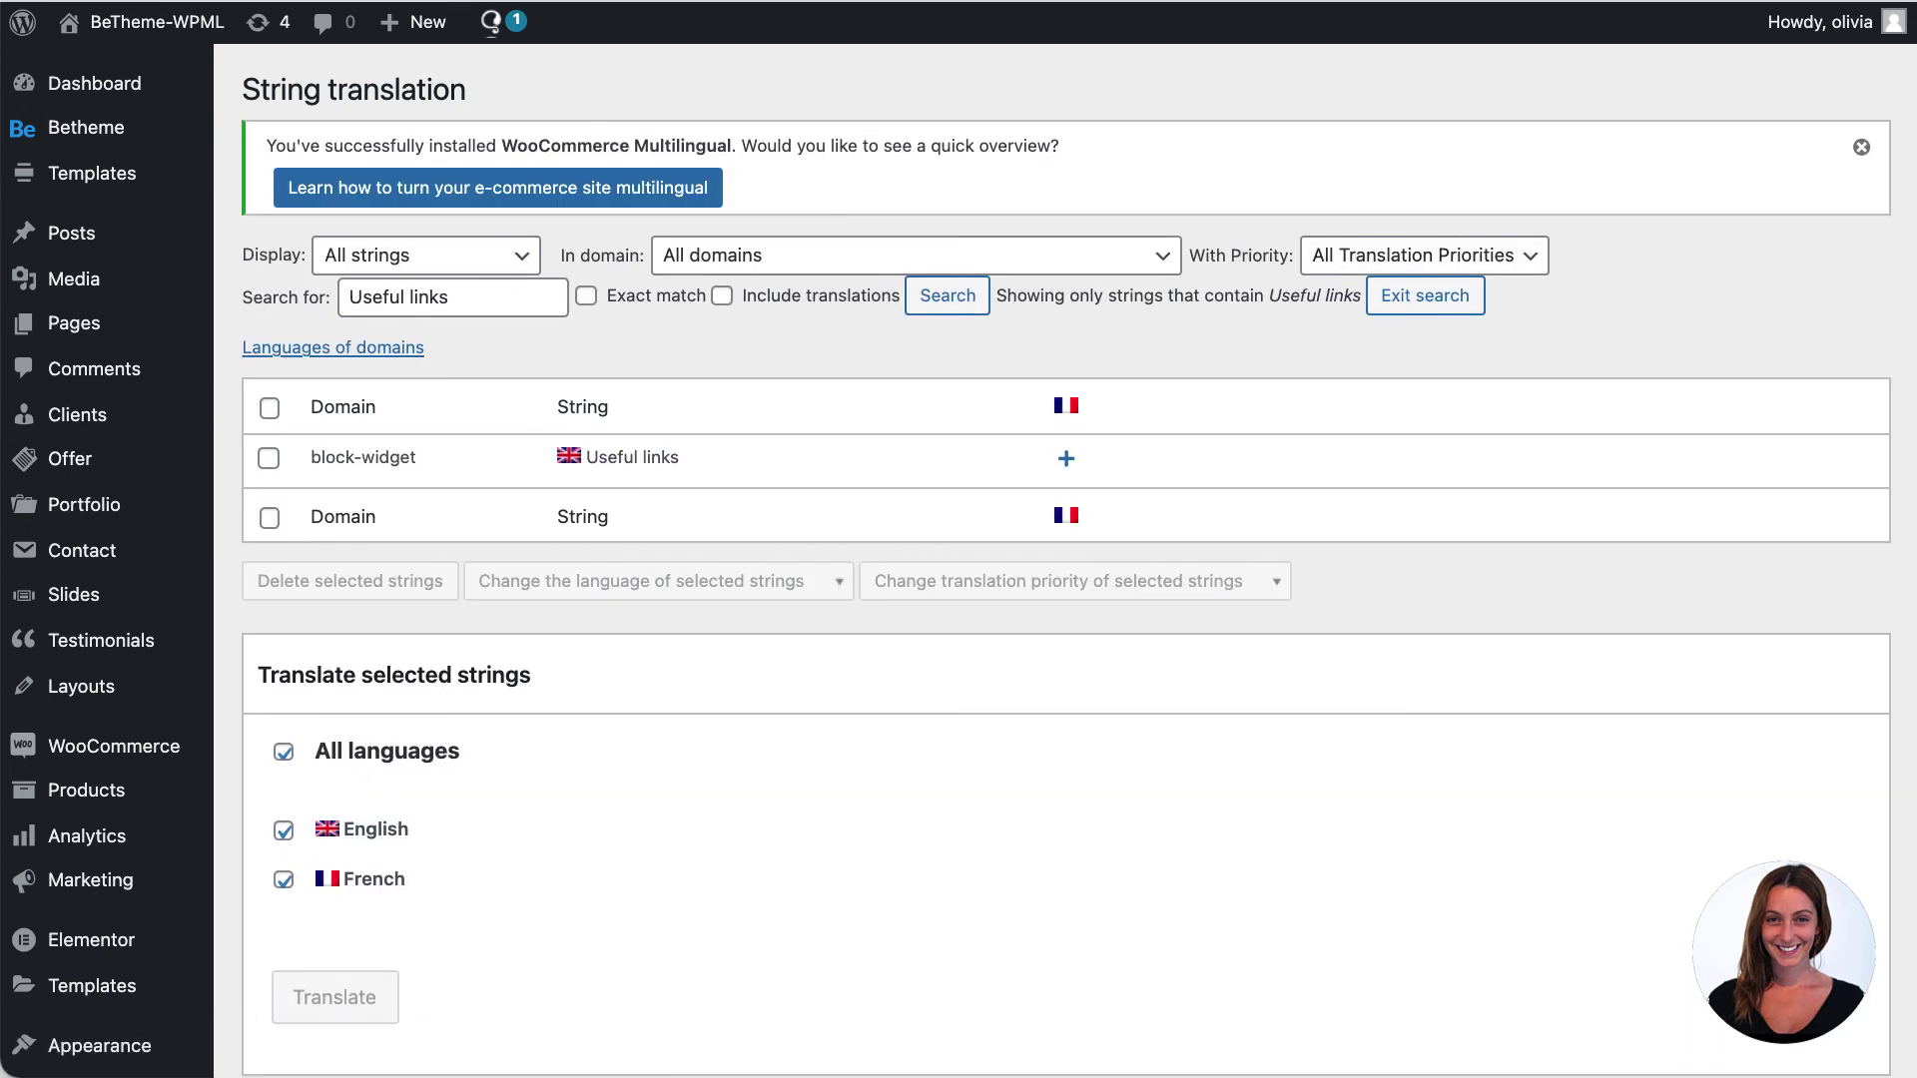
left_click(1067, 458)
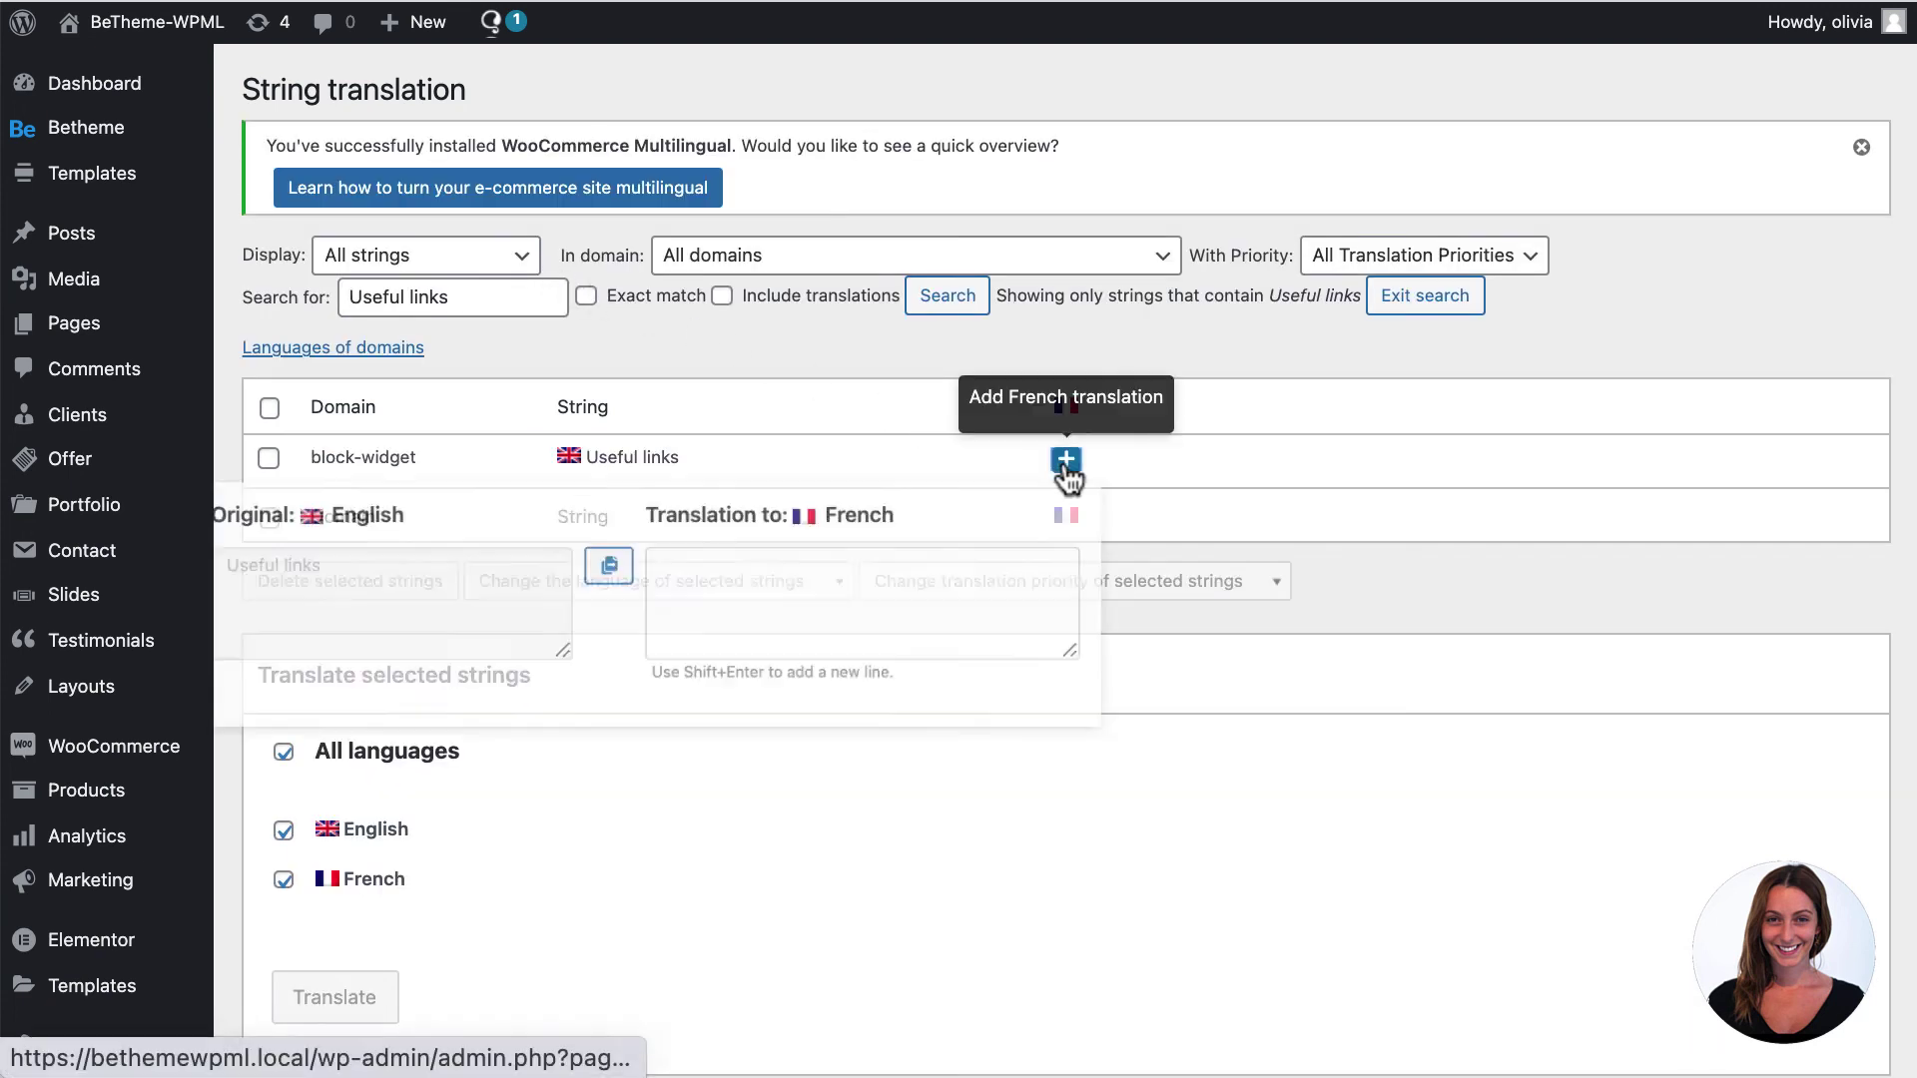
type("Liens utiles")
key("Return")
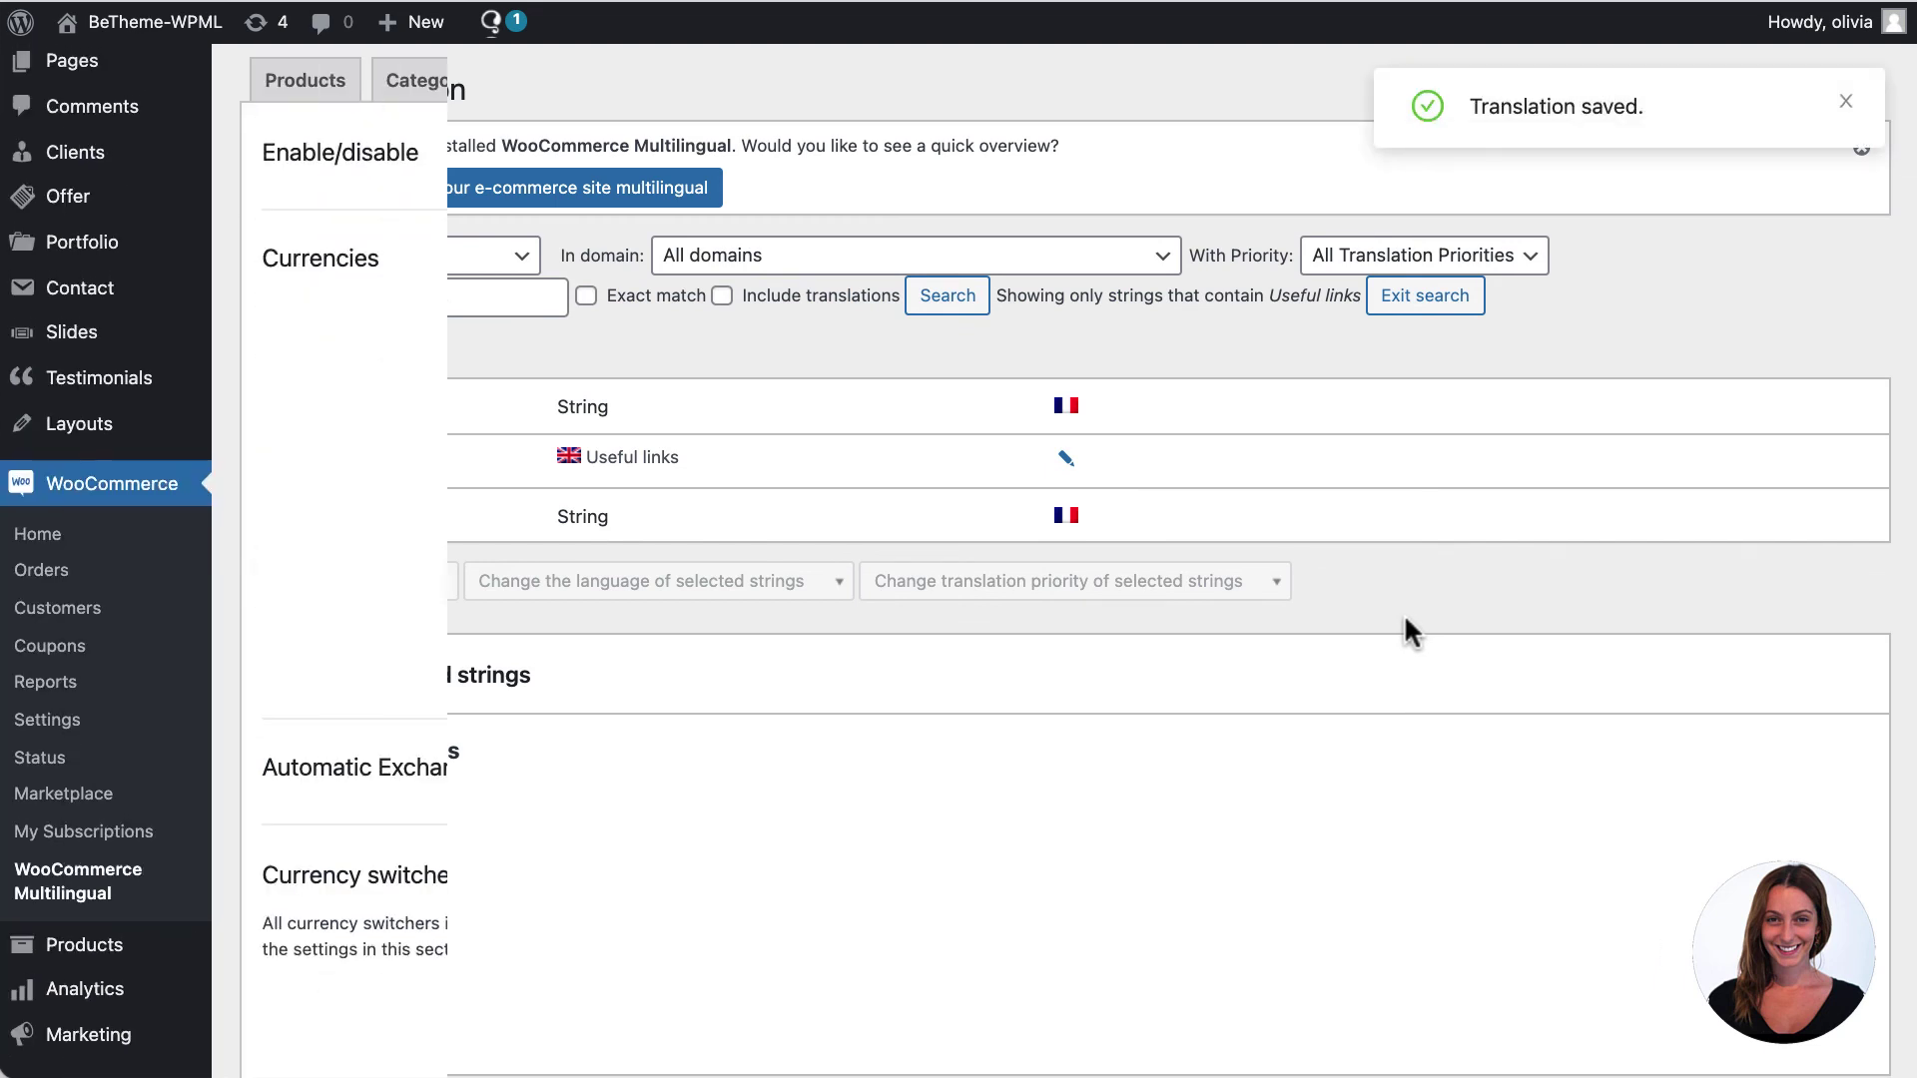
Step: Add Euro and Pound sterling as store currencies
left_click(1407, 352)
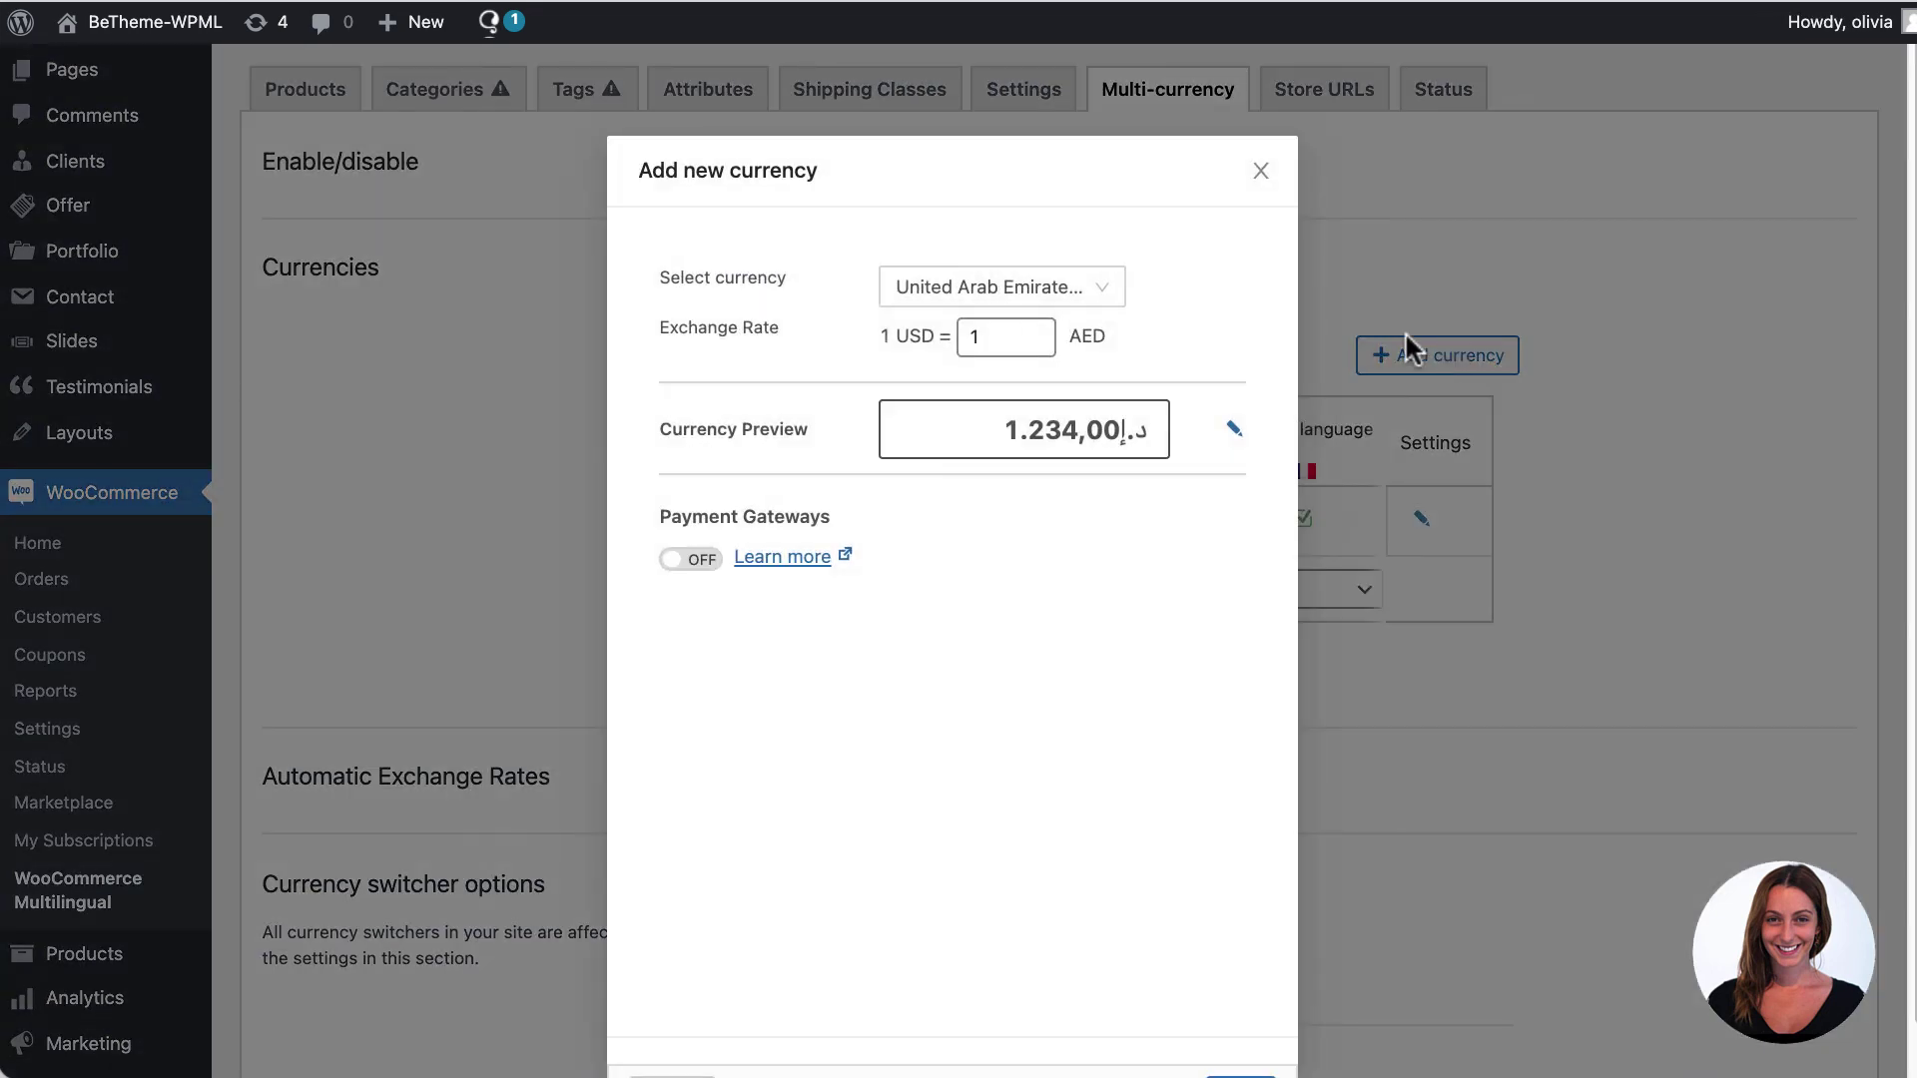
left_click(1120, 286)
type("Euro")
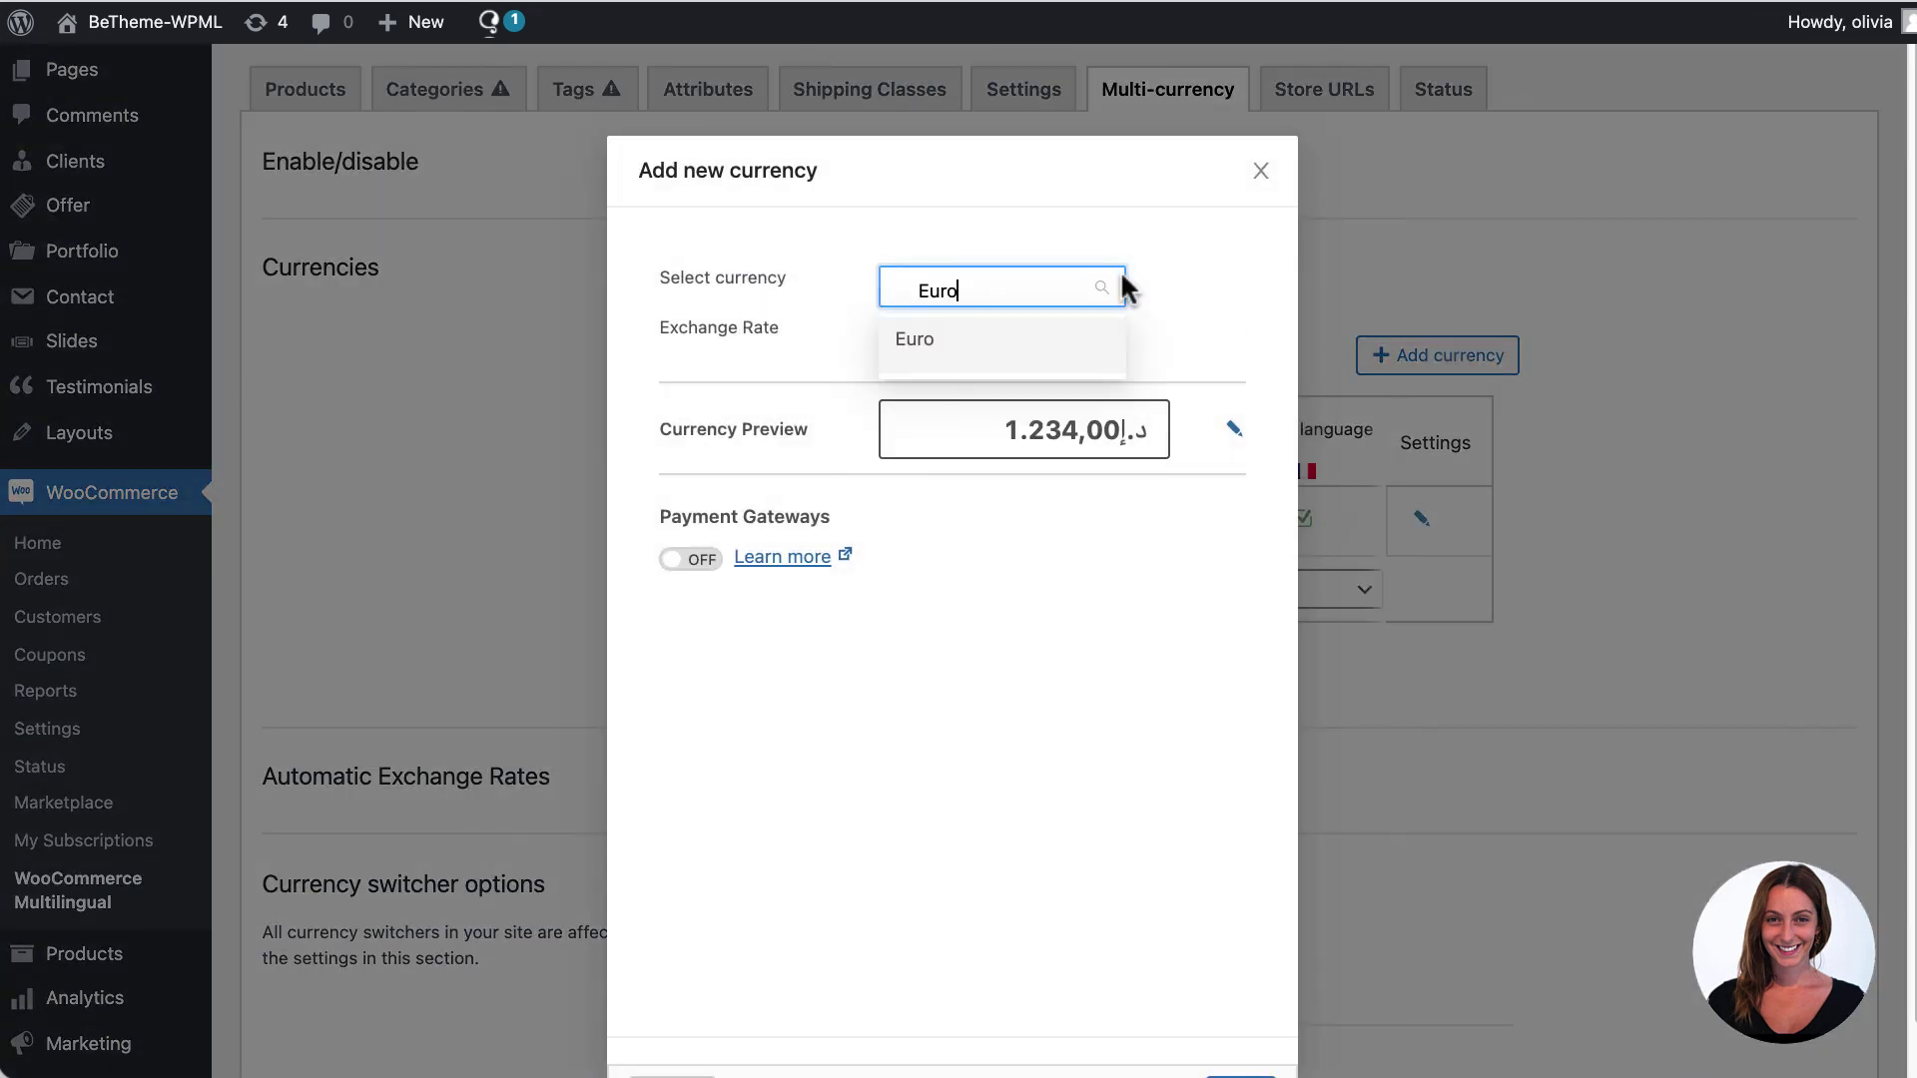
key("Return")
left_click(1238, 1048)
left_click(1451, 360)
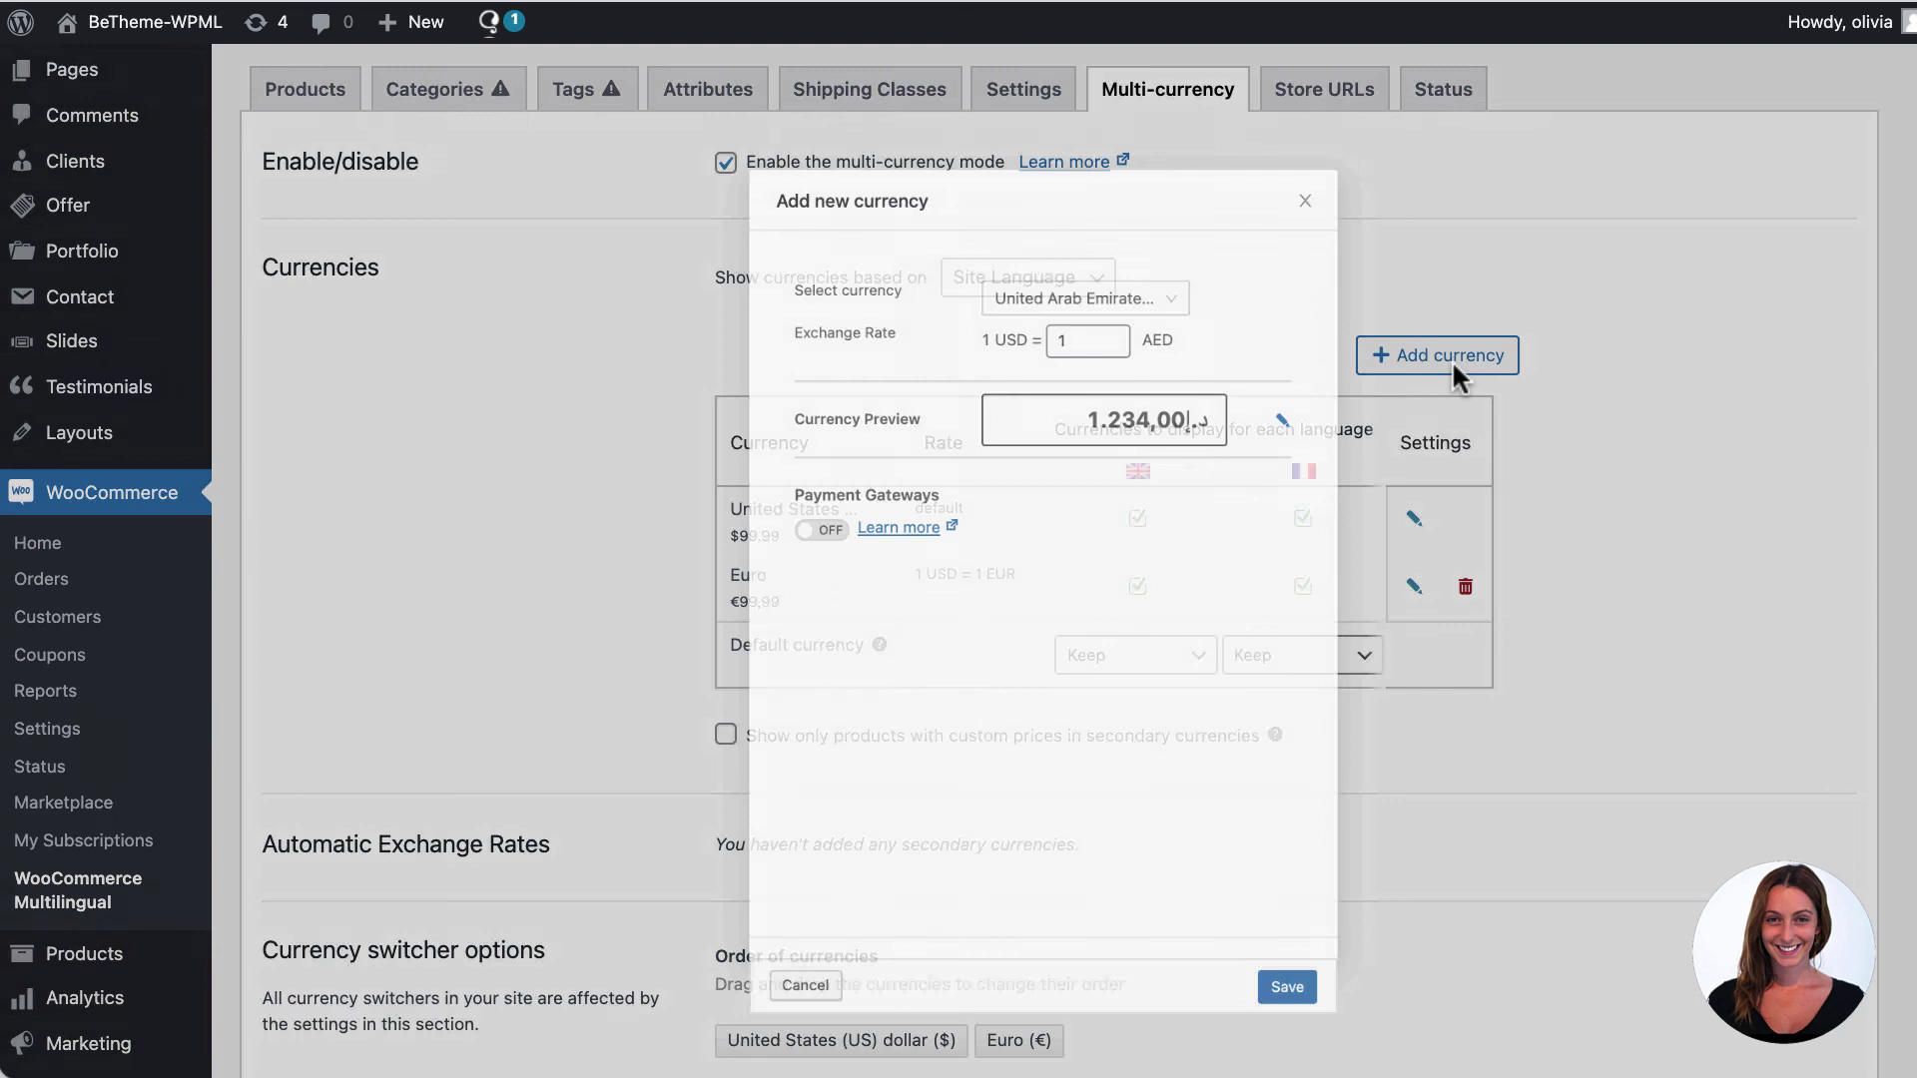
left_click(1070, 290)
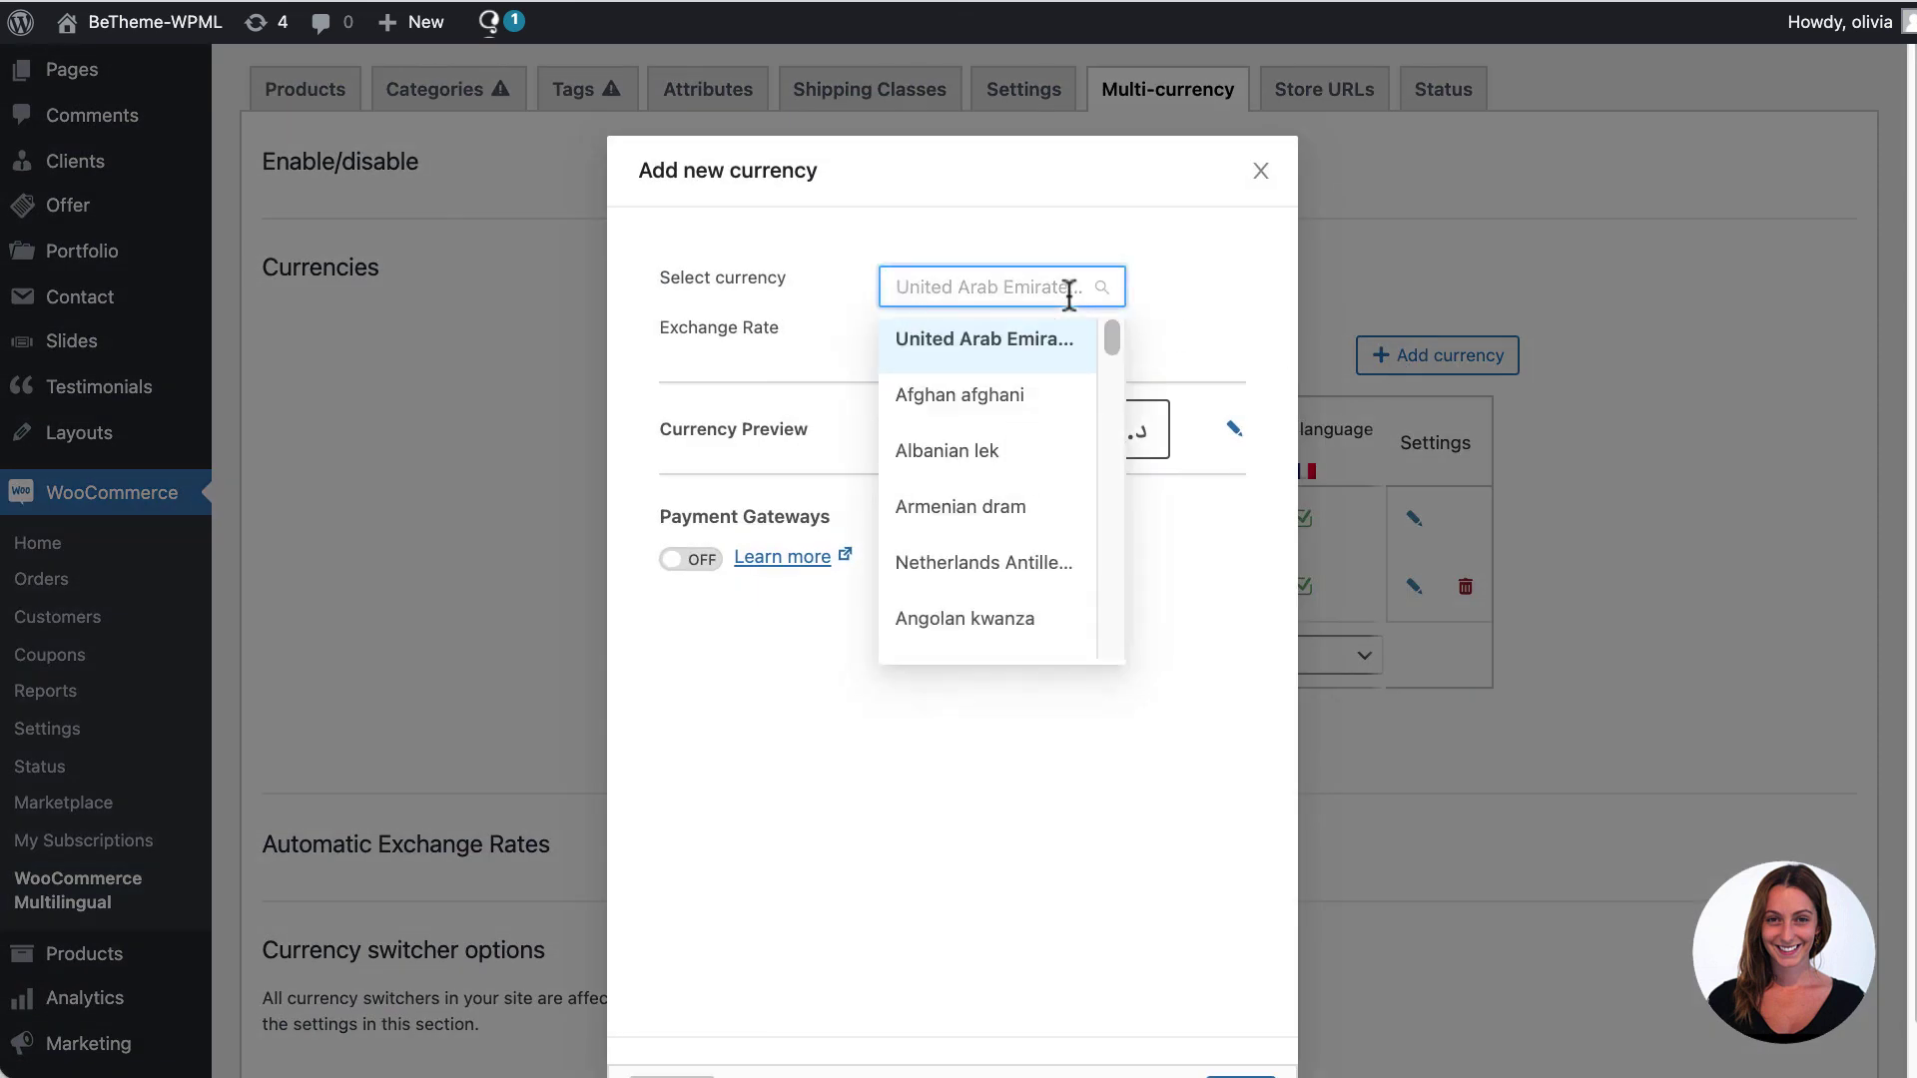
type("Pound sterling")
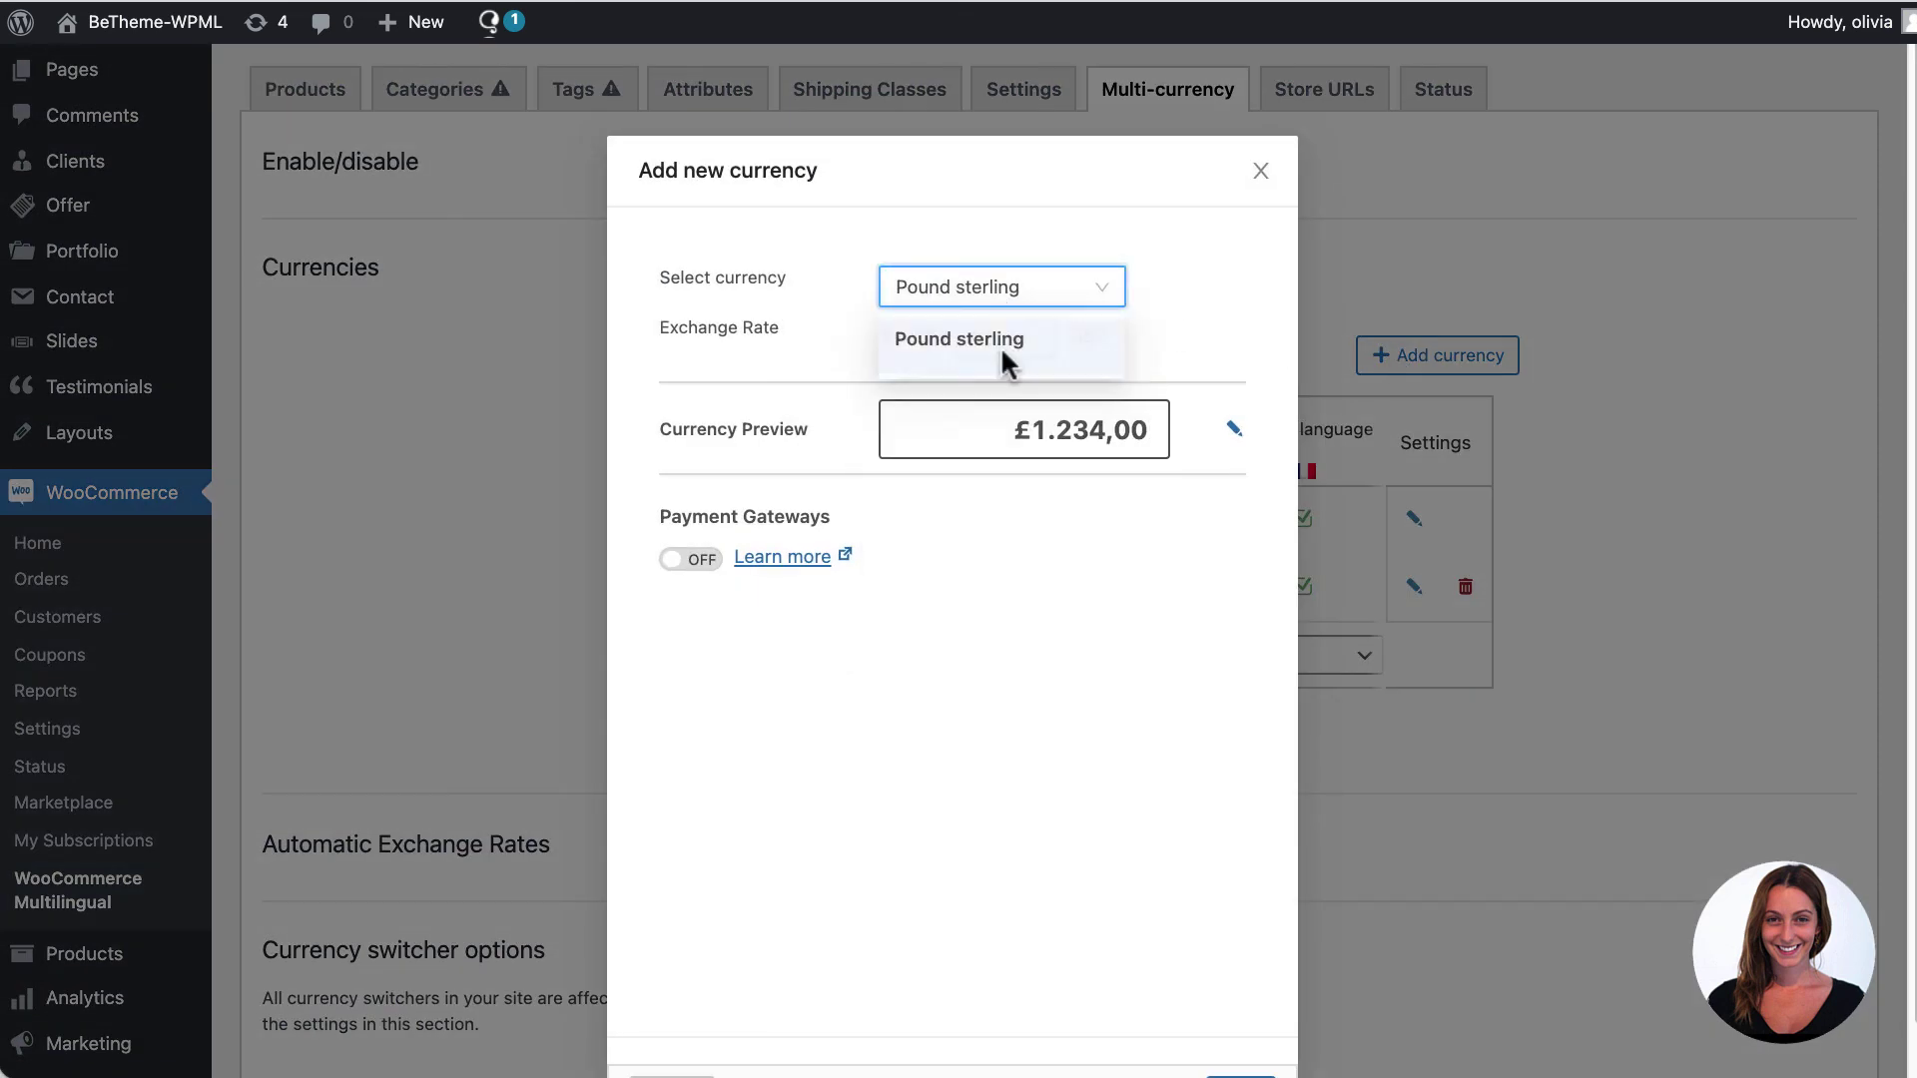
left_click(1000, 345)
left_click(1243, 1043)
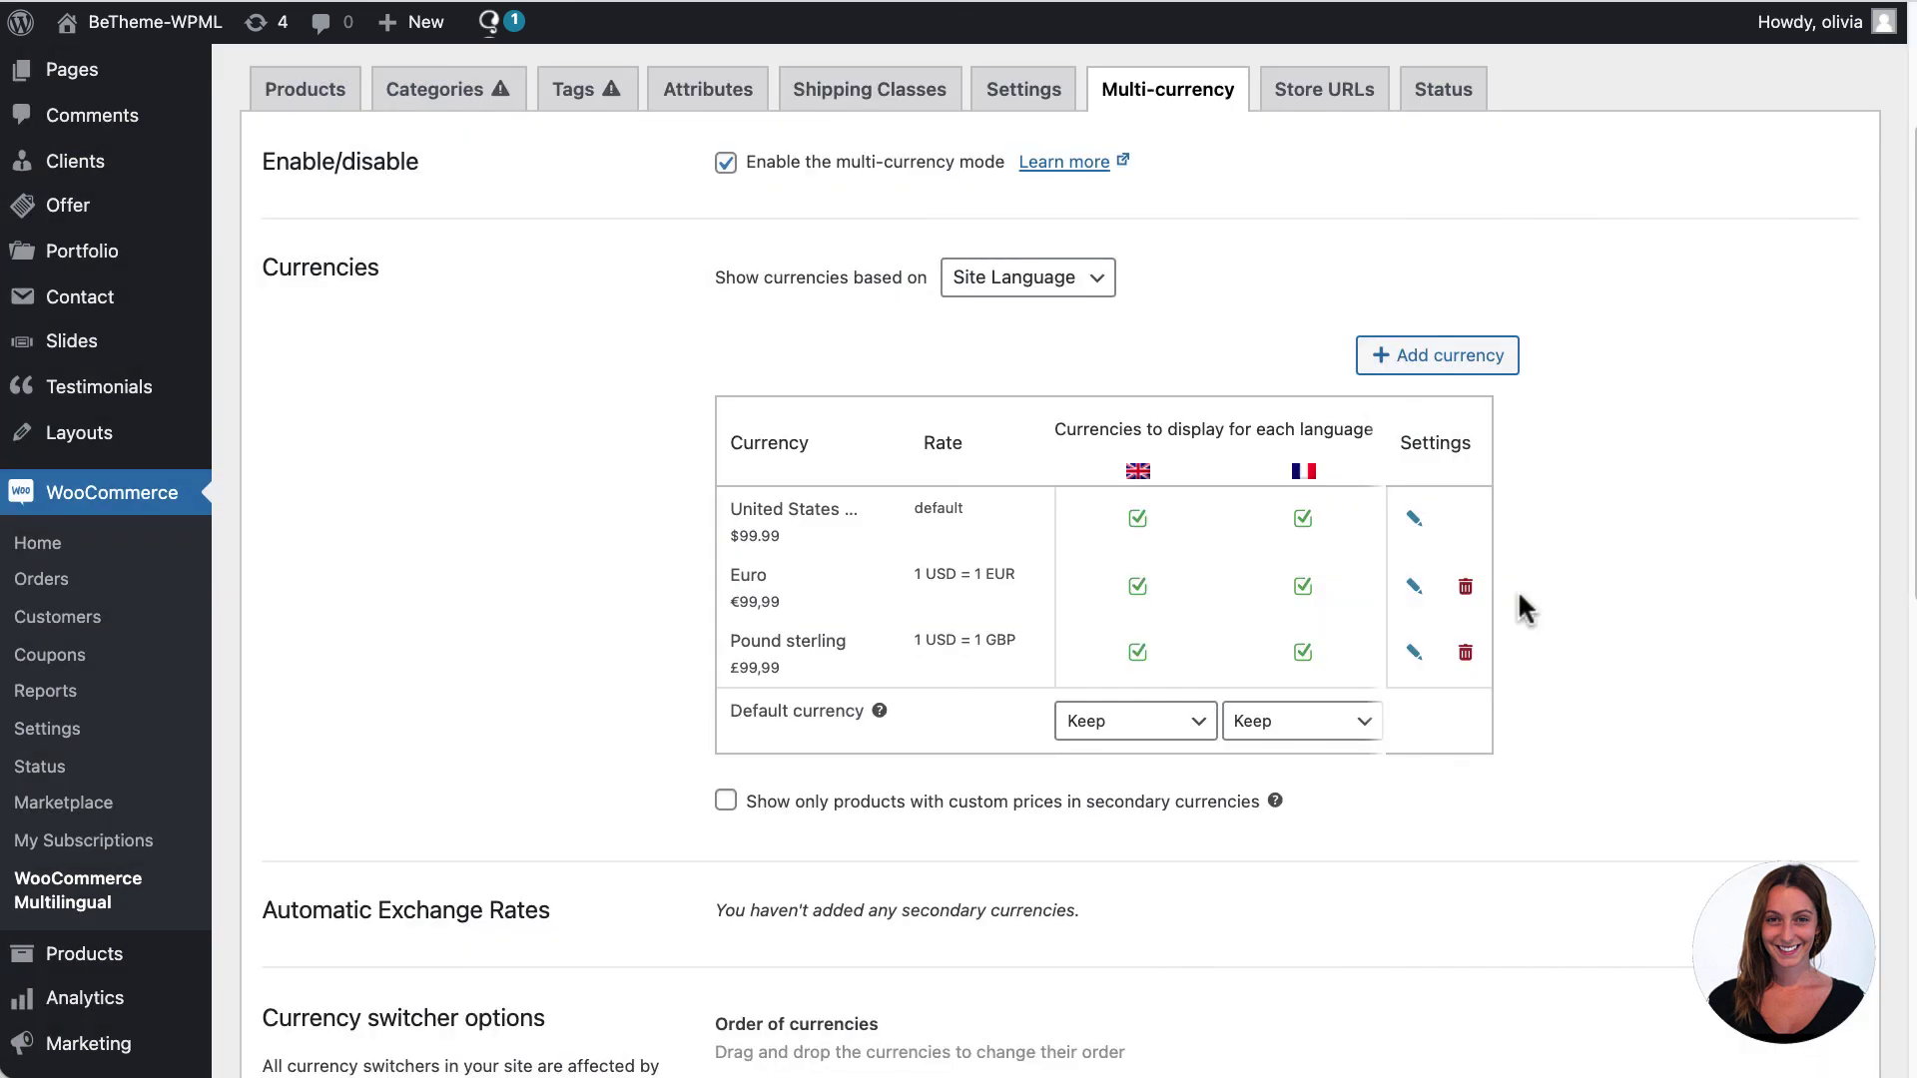
Step: Hide US dollars, showing Euro only to French and Pound sterling only to English visitors
left_click(1137, 519)
left_click(1137, 586)
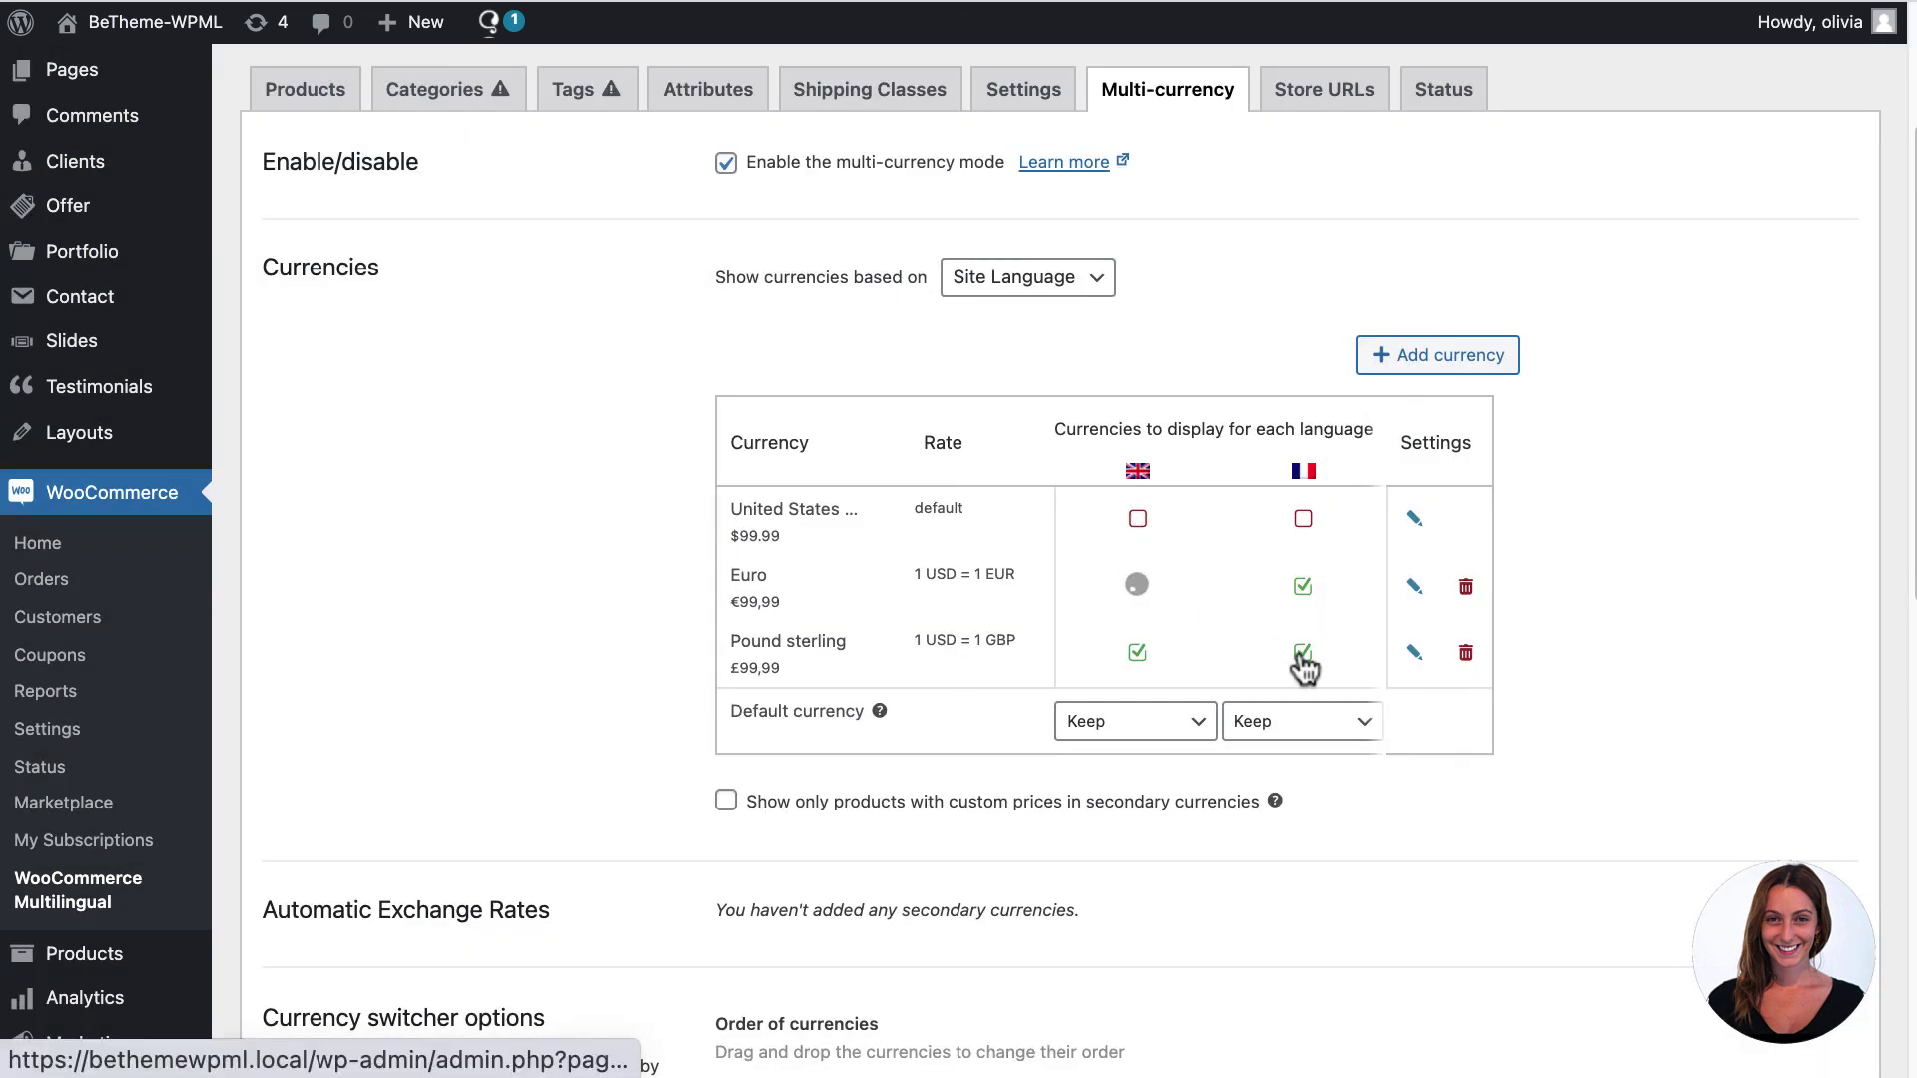
left_click(1302, 652)
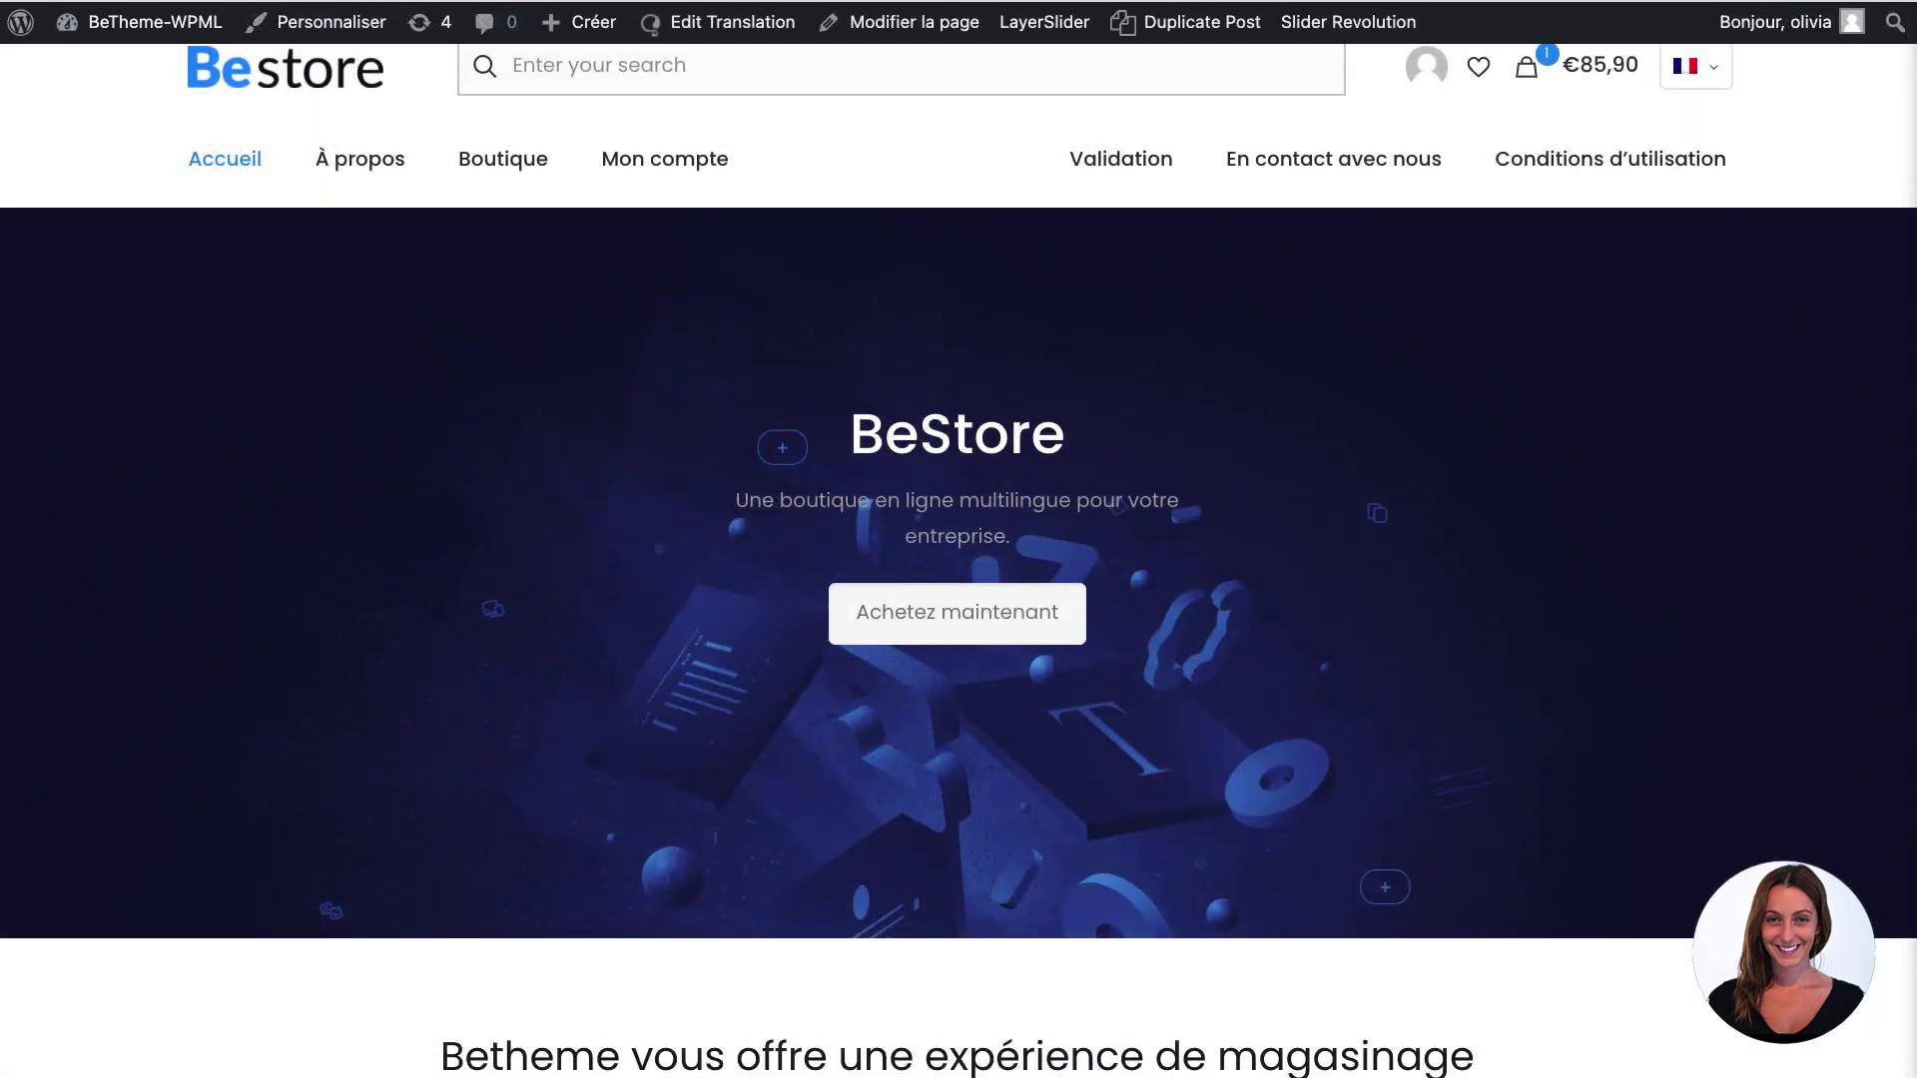
Step: Scroll down the French BeStore home page to check prices and the €85,90 cart total
scroll(958, 540, "down", 15)
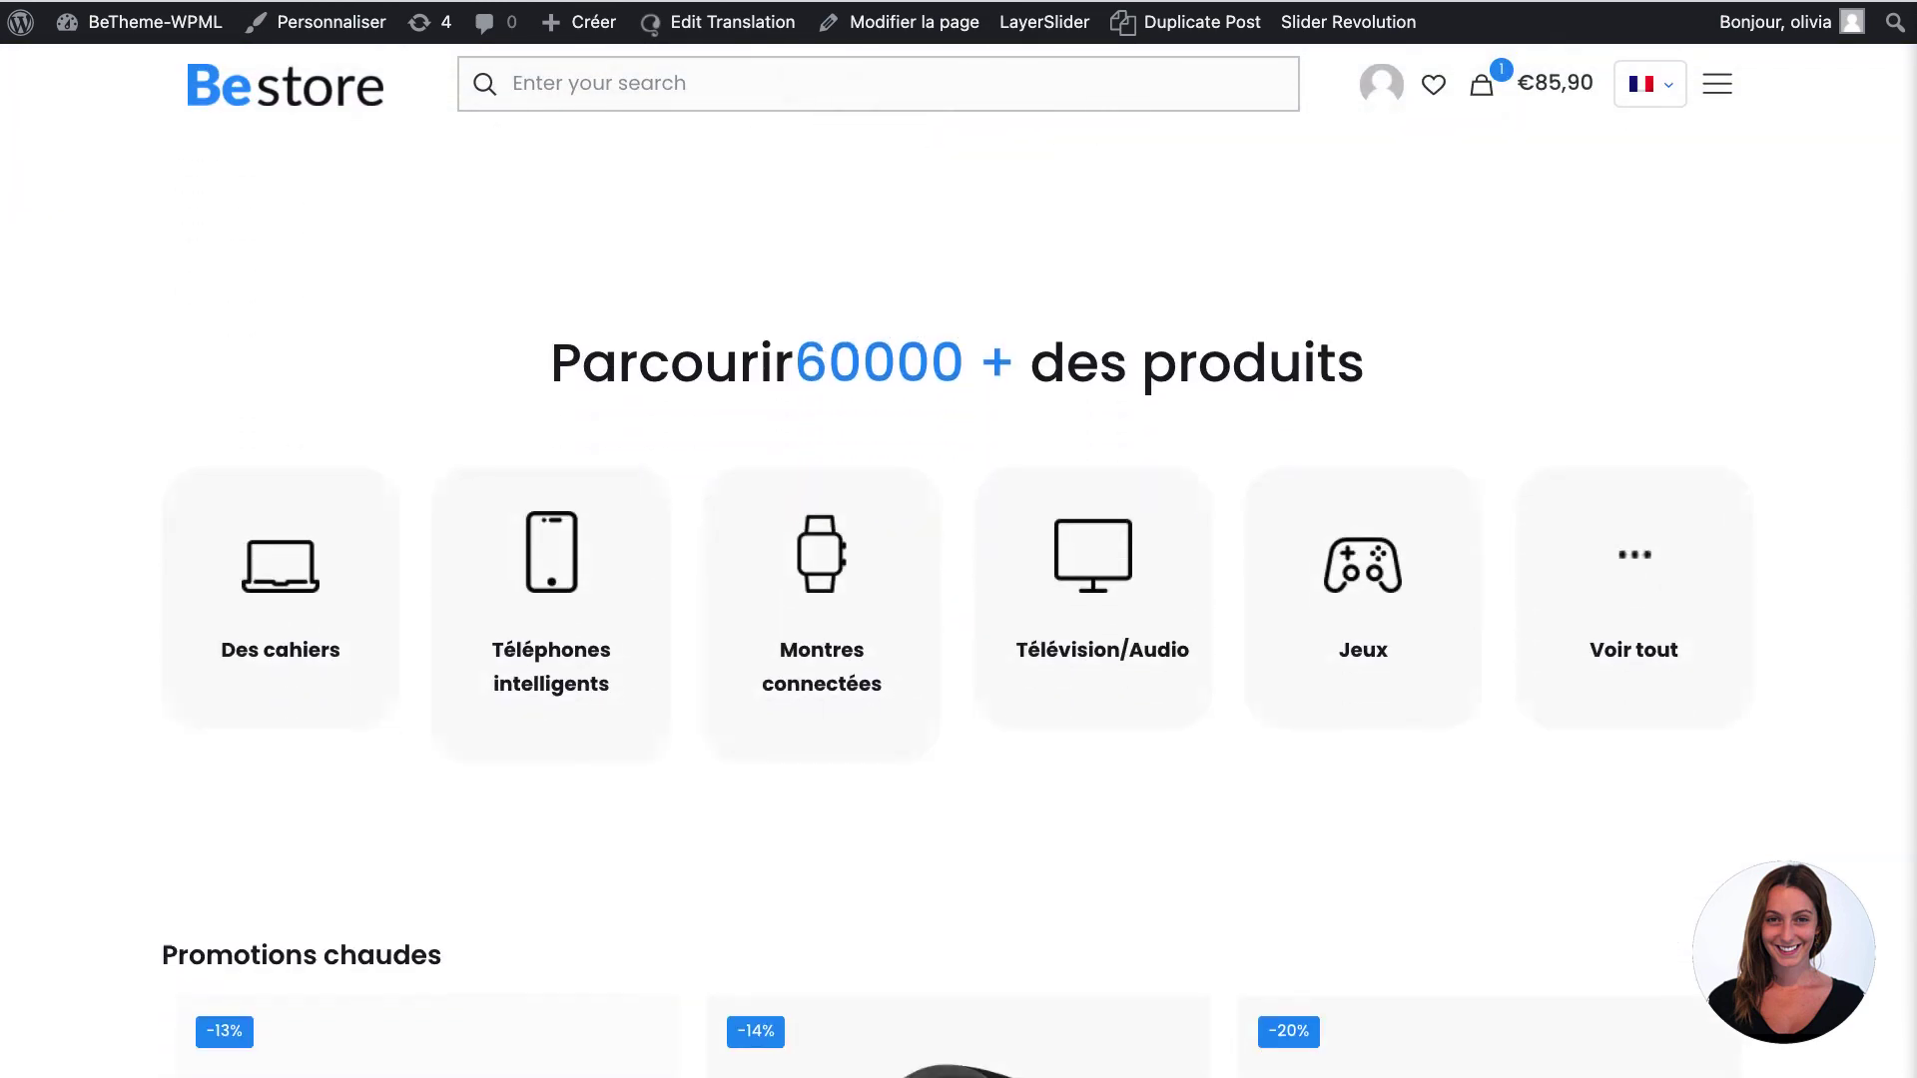
scroll(958, 539, "down", 15)
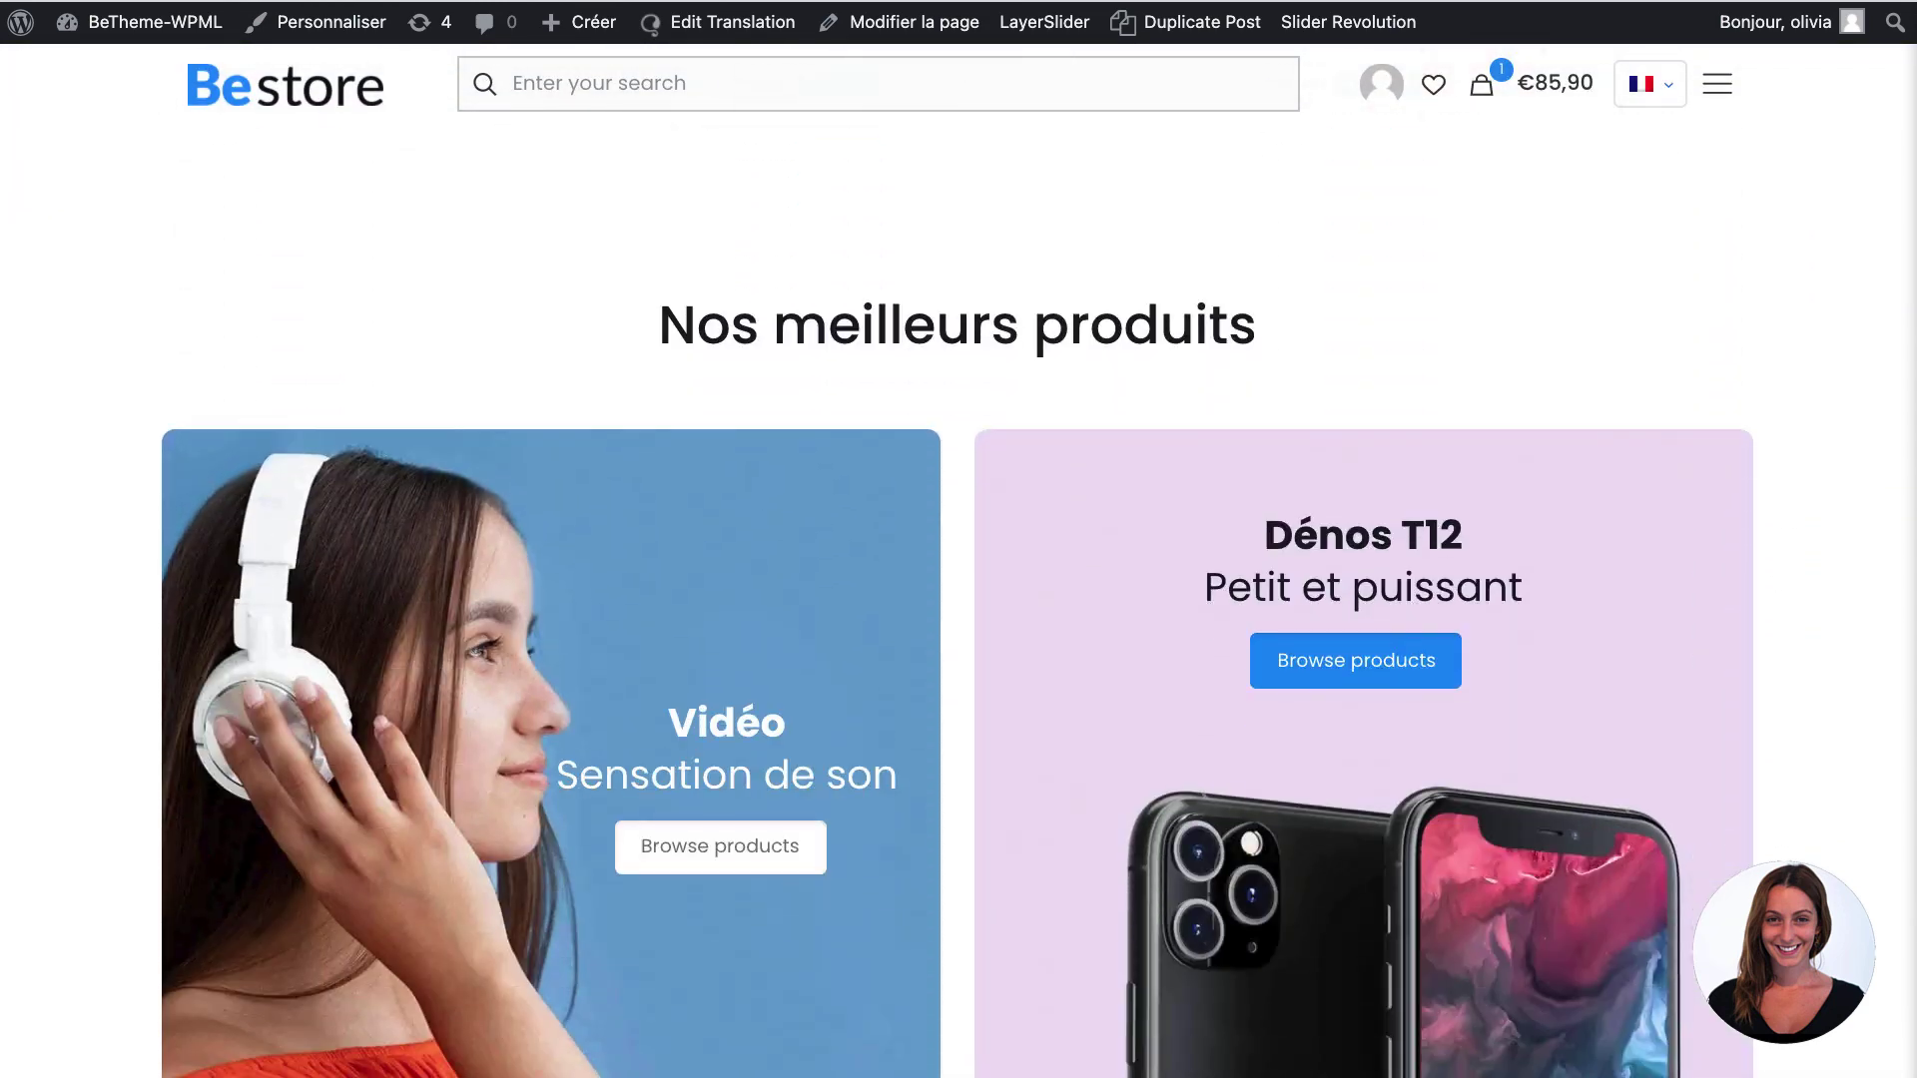
scroll(958, 539, "down", 15)
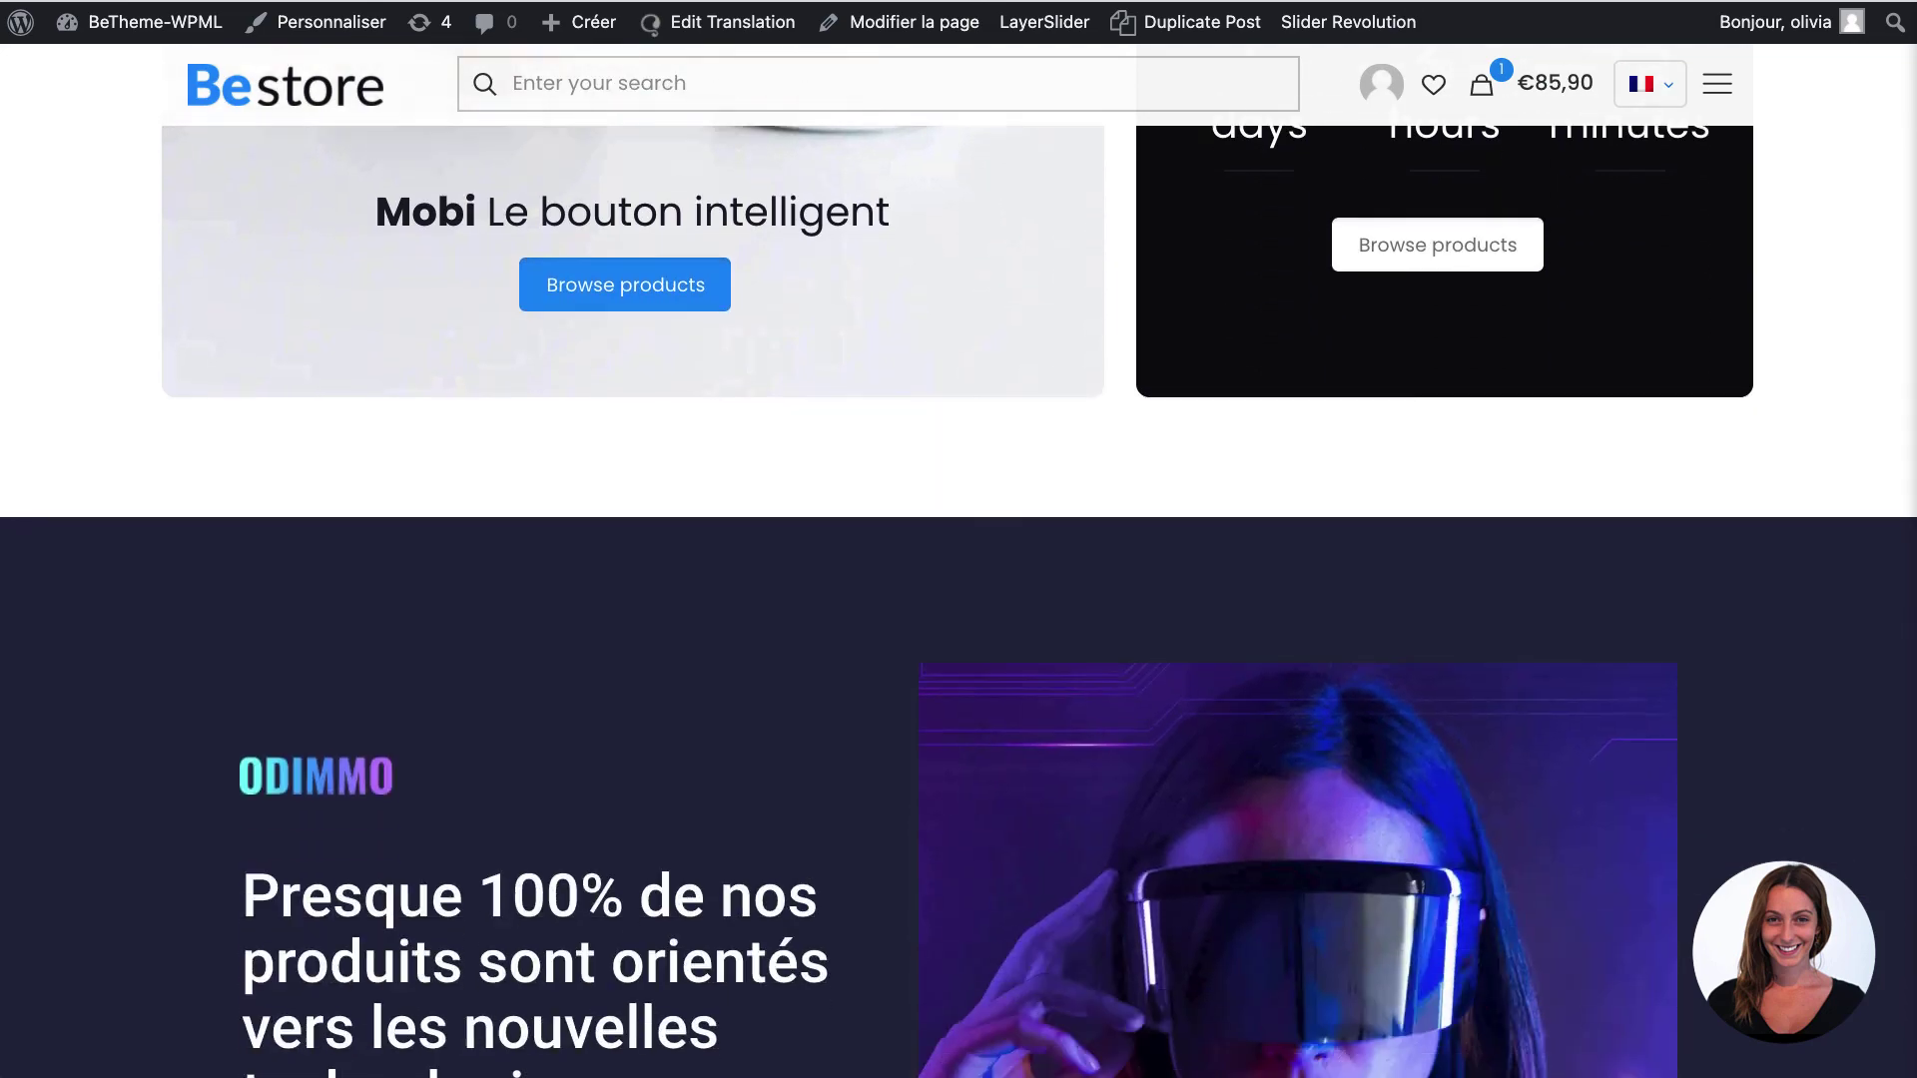
scroll(958, 539, "down", 10)
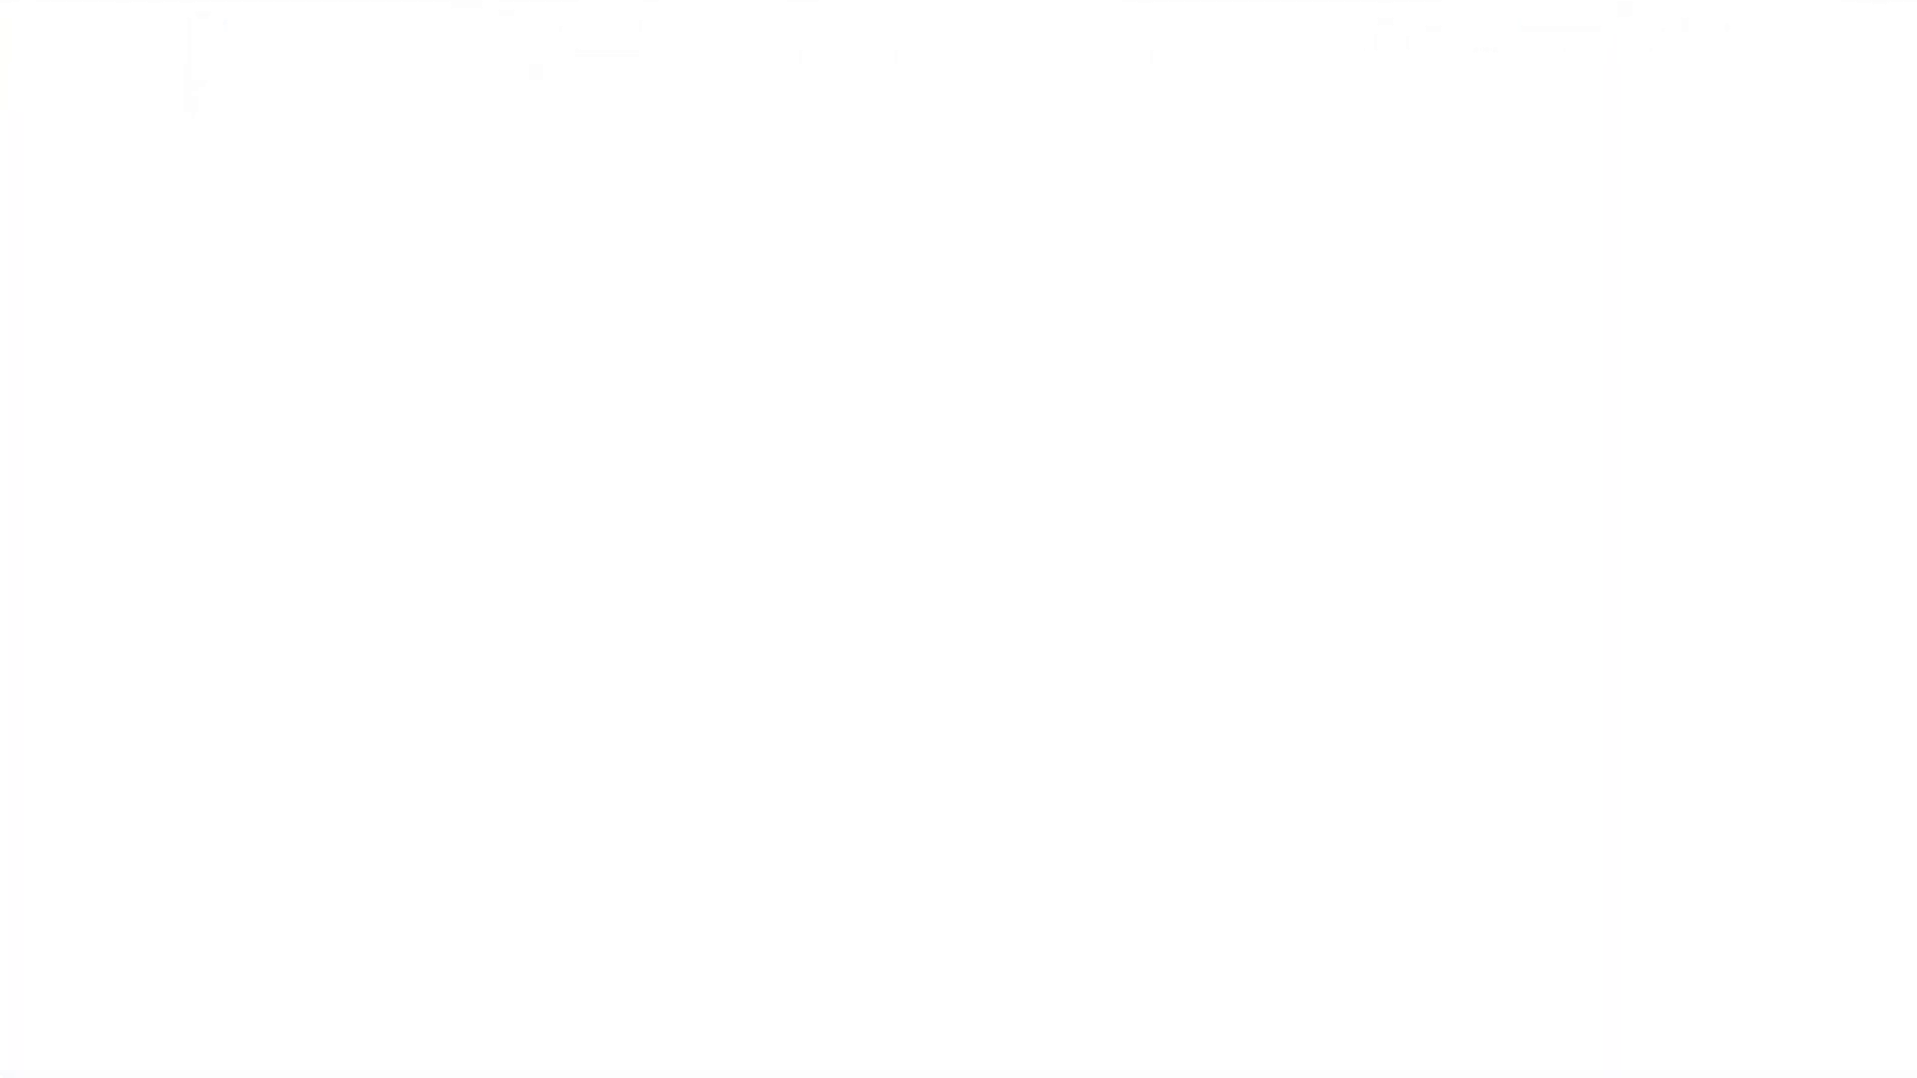